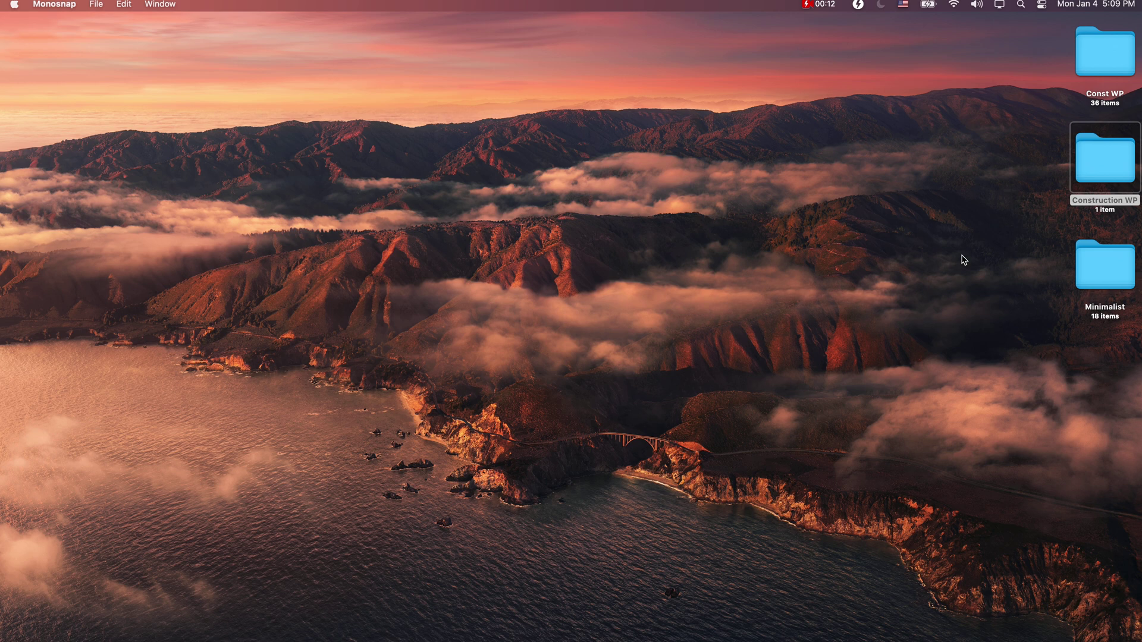
# Open the Construction WP folder on the desktop and open Construction WP.bloc in Blocs
pyautogui.click(964, 260)
pyautogui.doubleClick(1102, 153)
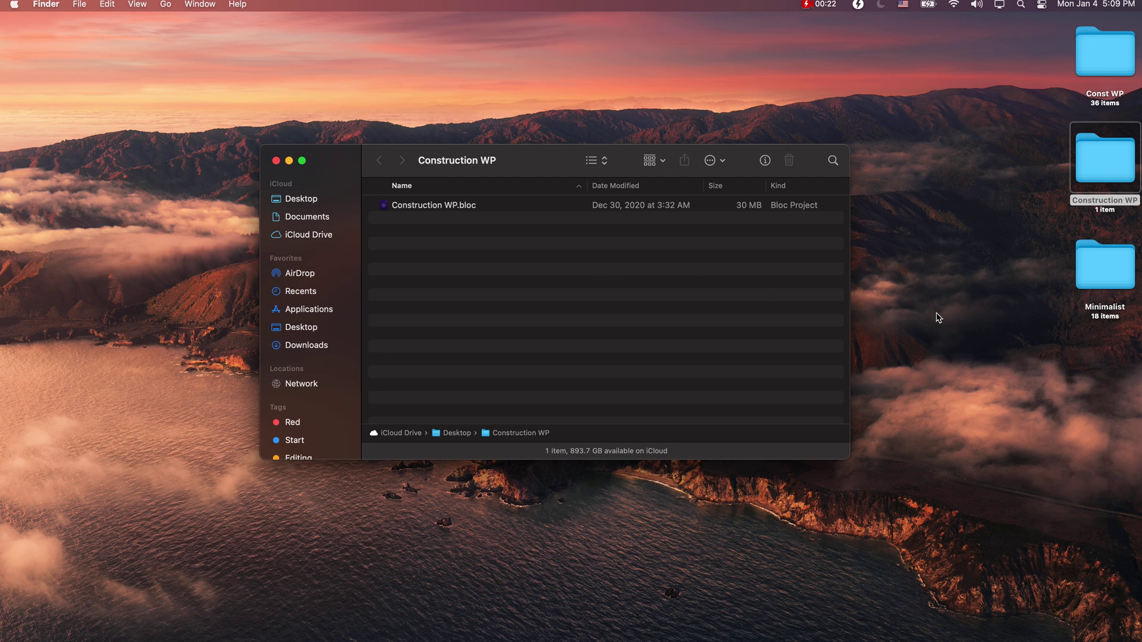
pyautogui.click(1092, 266)
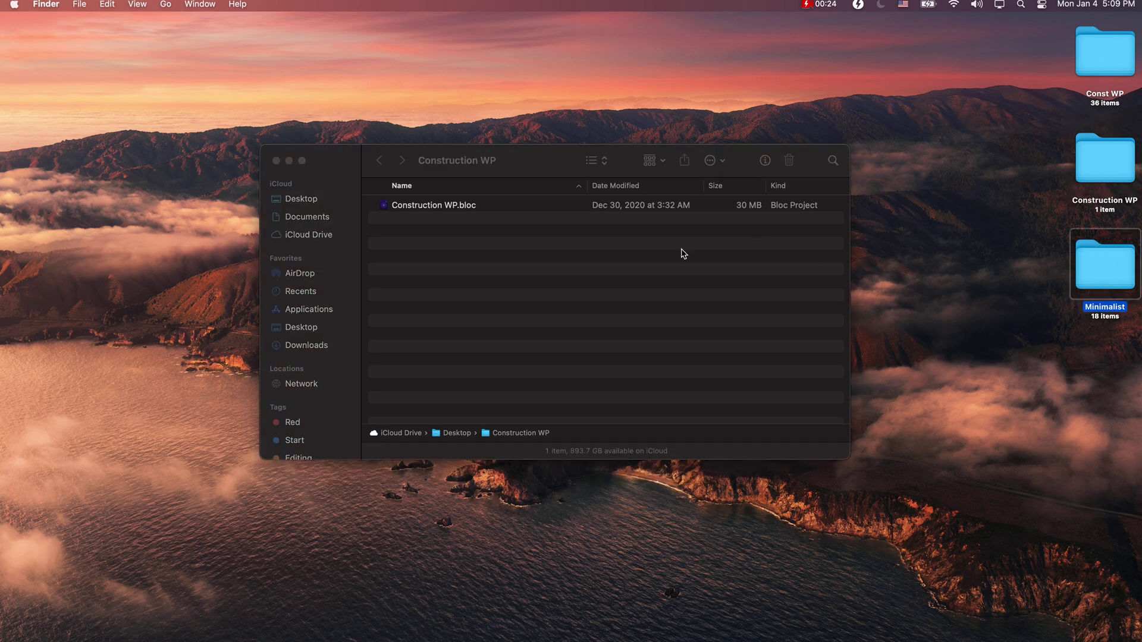
pyautogui.click(443, 210)
pyautogui.rightClick(443, 209)
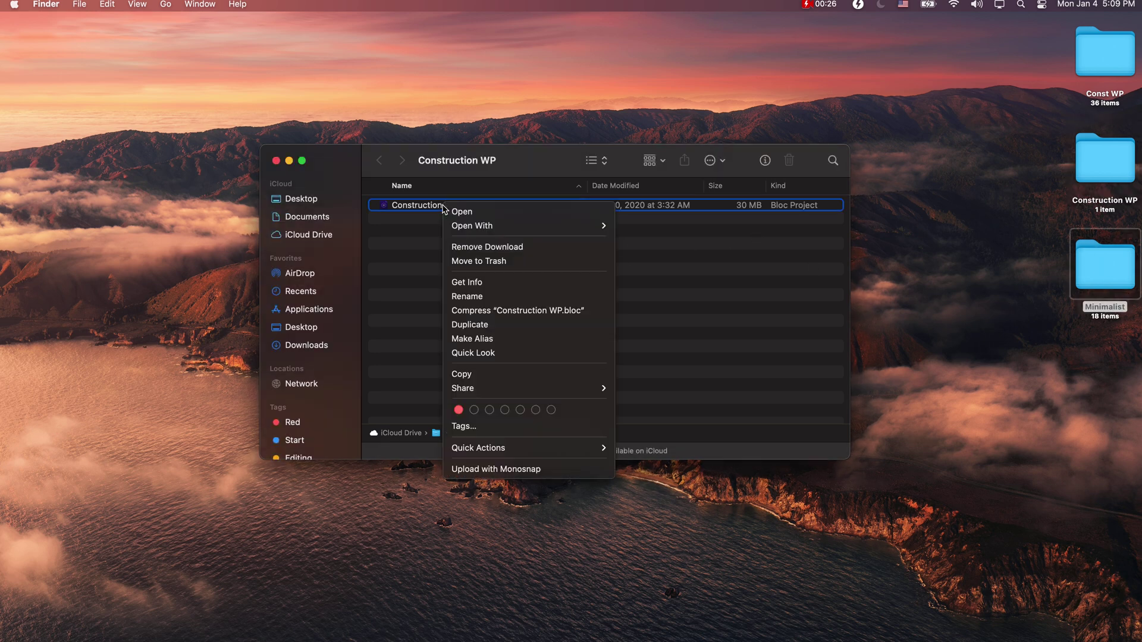
pyautogui.moveTo(544, 225)
pyautogui.click(682, 229)
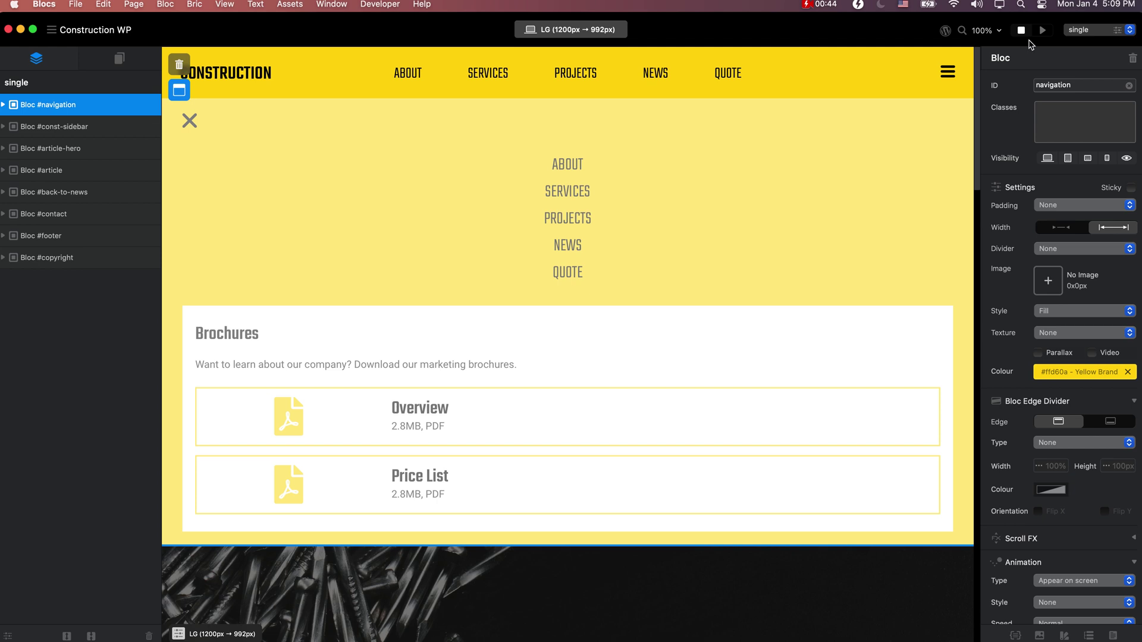
# Preview the single page, go to the template's home page, open and close its slide-in sidebar, and leave the preview
pyautogui.click(945, 31)
pyautogui.click(946, 31)
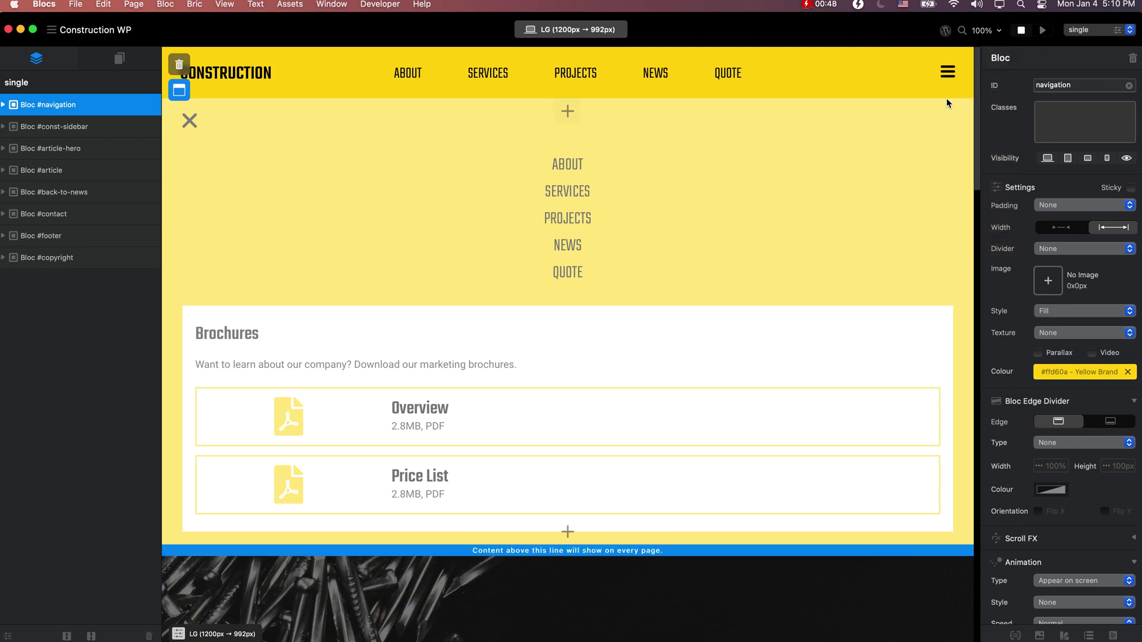
pyautogui.click(1042, 31)
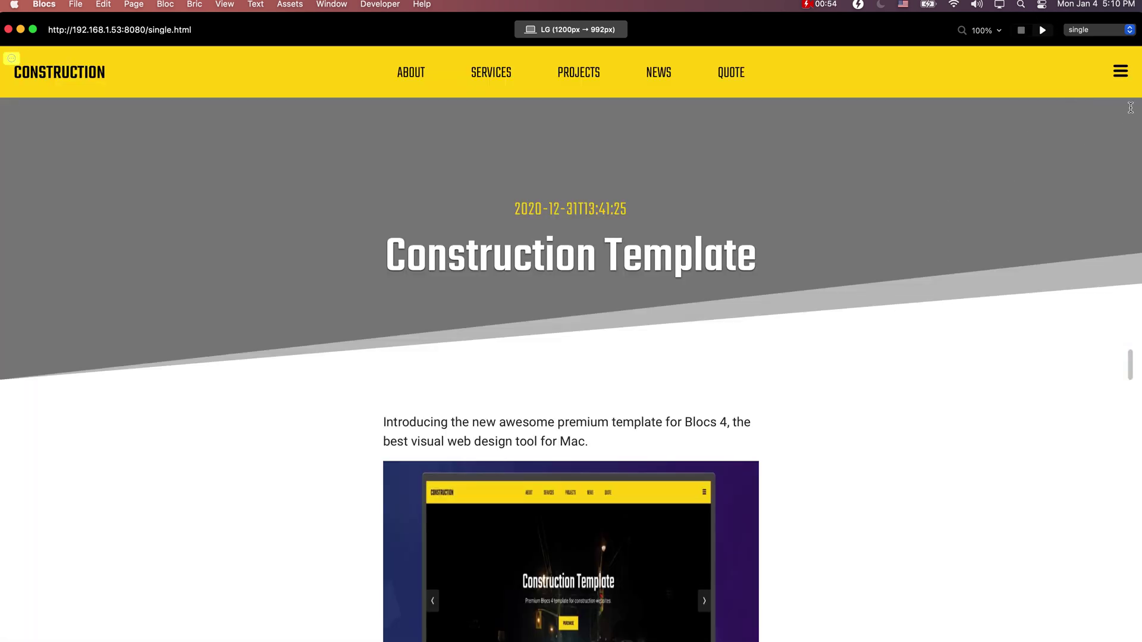
pyautogui.click(106, 86)
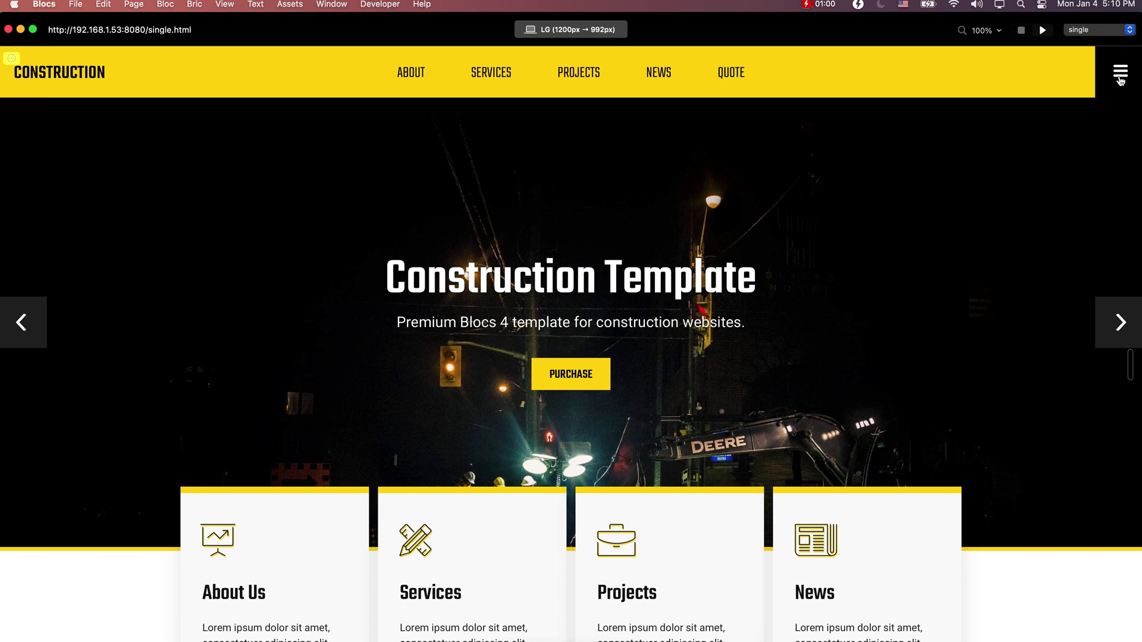
pyautogui.click(1120, 76)
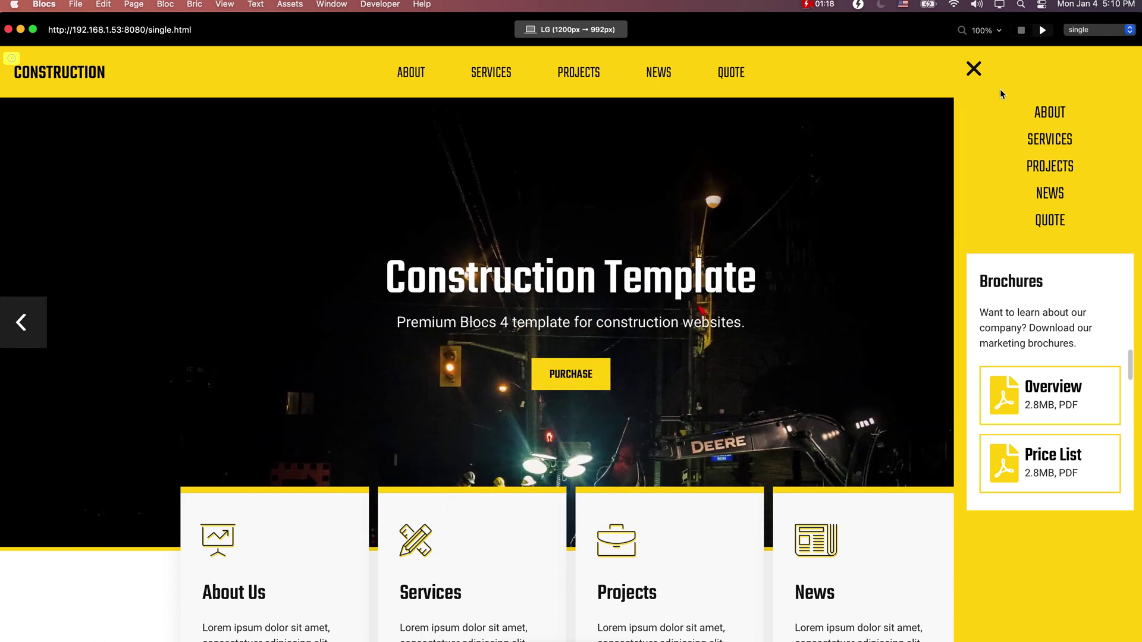
pyautogui.click(976, 70)
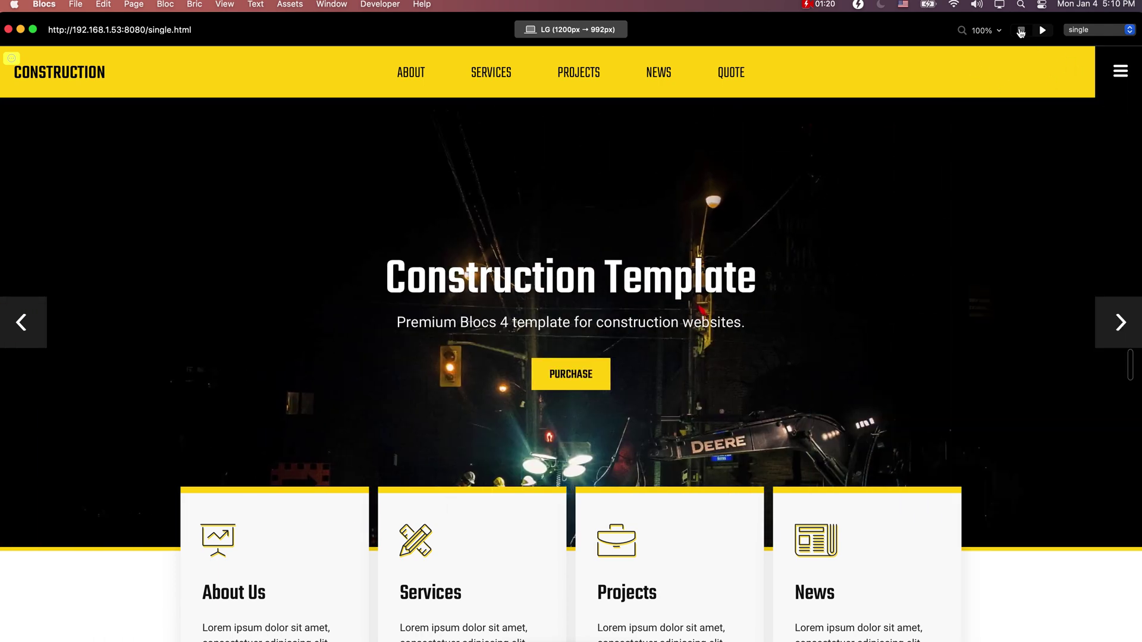
pyautogui.click(1021, 30)
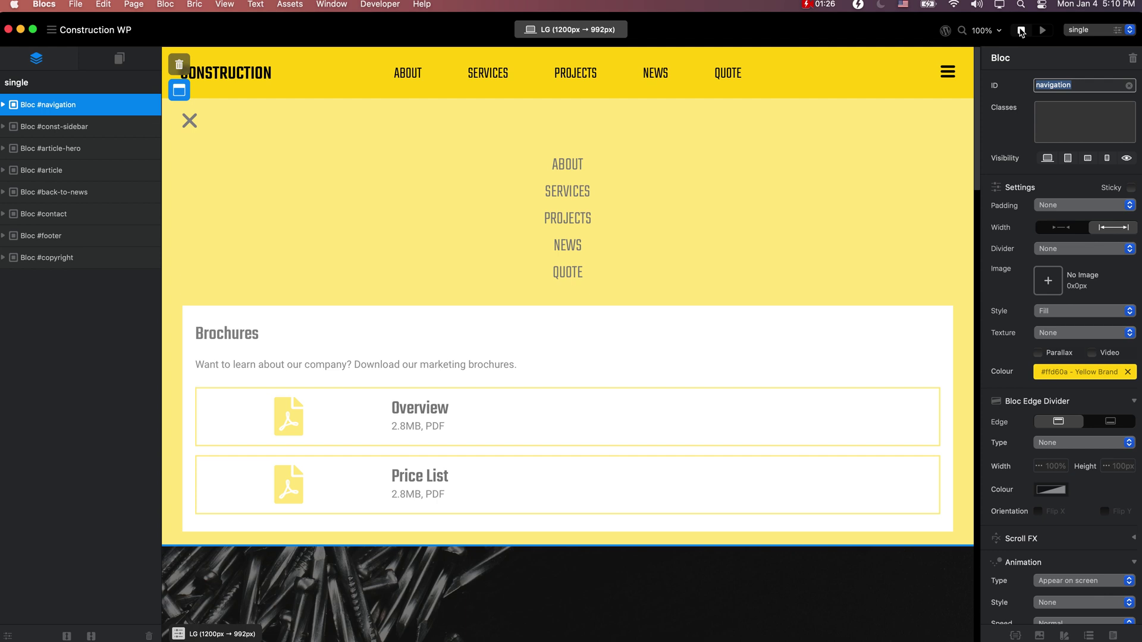
# Examine the hamburger icon's Toggle Class interaction, comparing its target ID with the sidebar bloc's ID and checking the toggled class
pyautogui.click(949, 76)
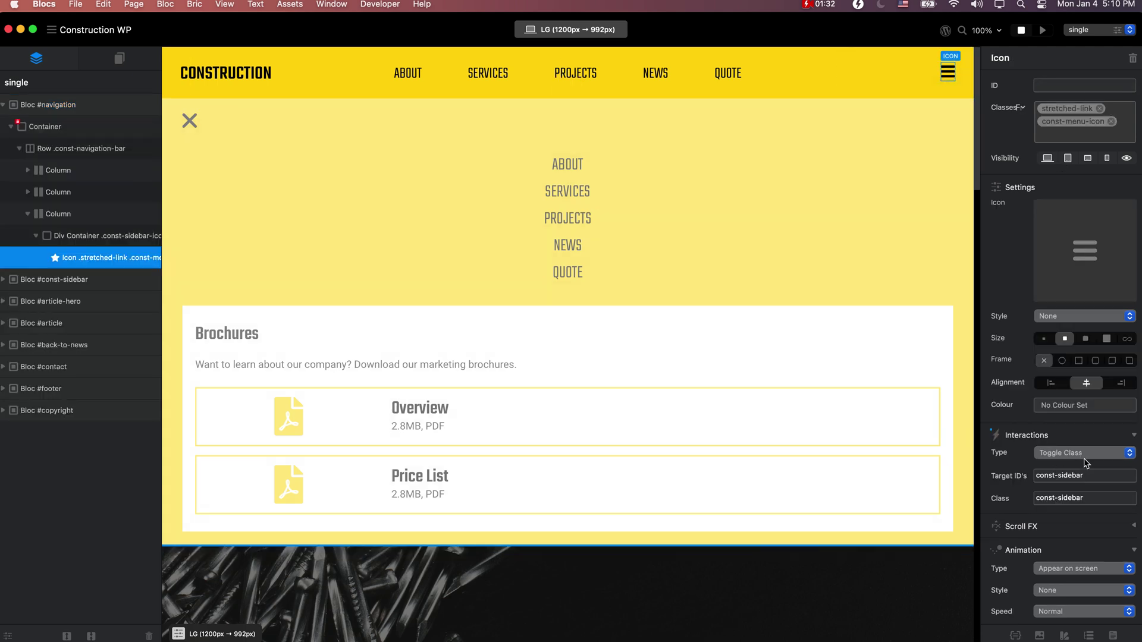
pyautogui.moveTo(1101, 479); pyautogui.dragTo(1018, 477)
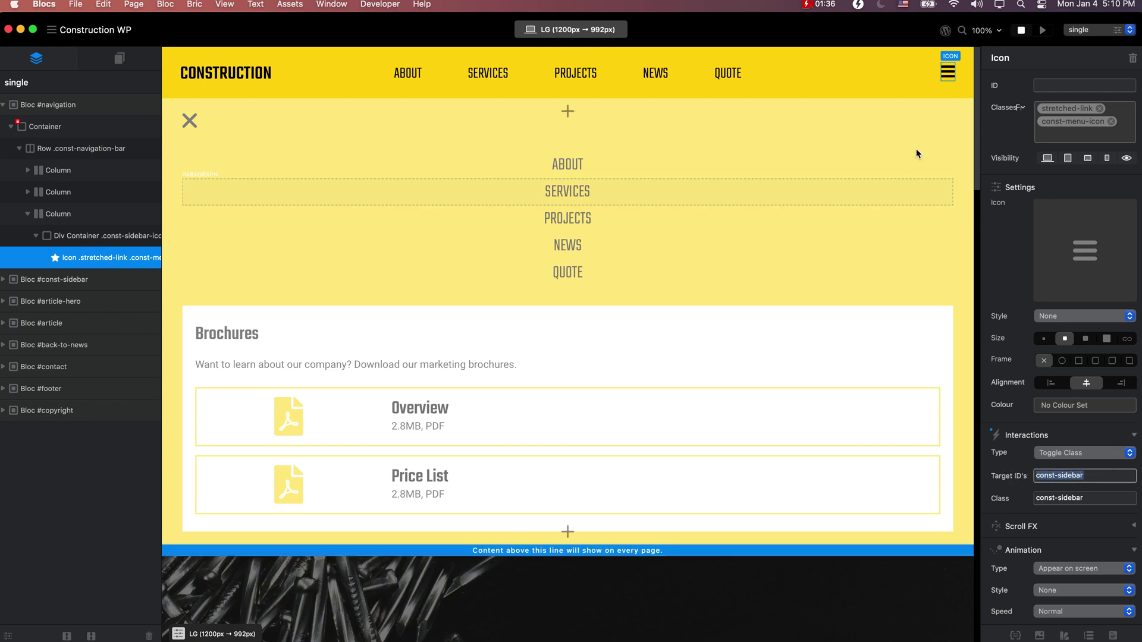
pyautogui.click(936, 113)
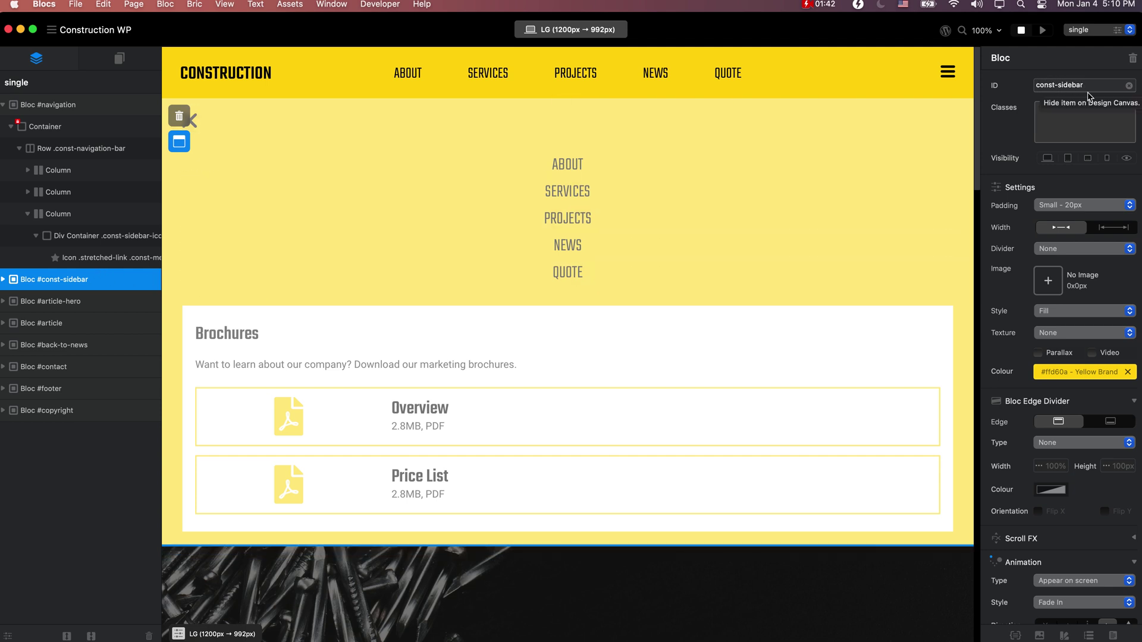
pyautogui.click(948, 72)
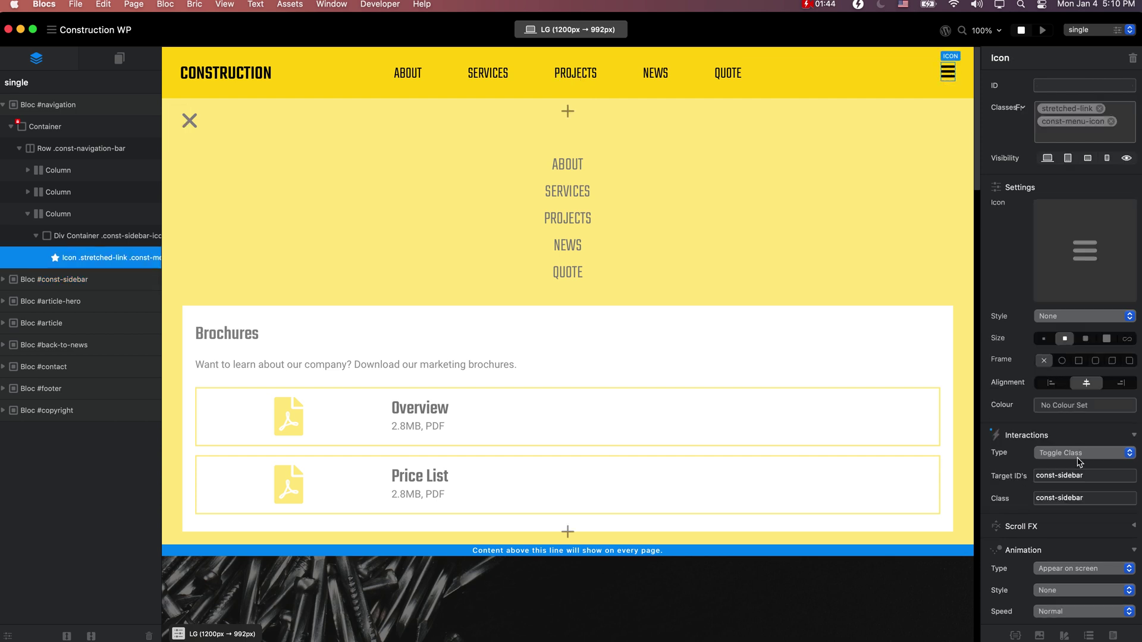
pyautogui.click(1093, 476)
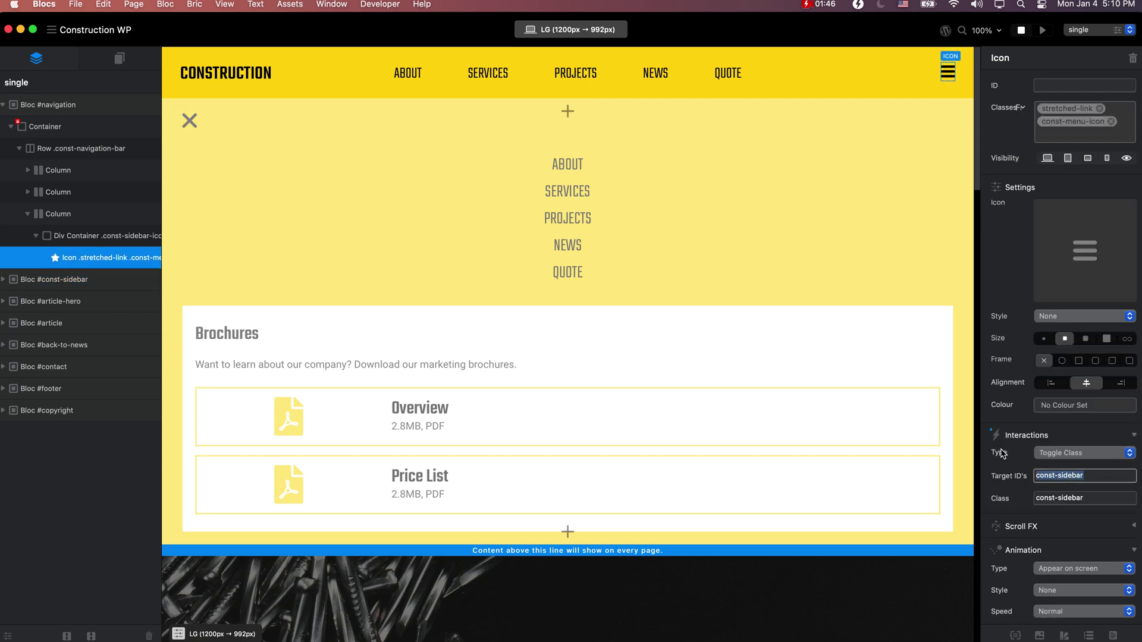
pyautogui.click(952, 116)
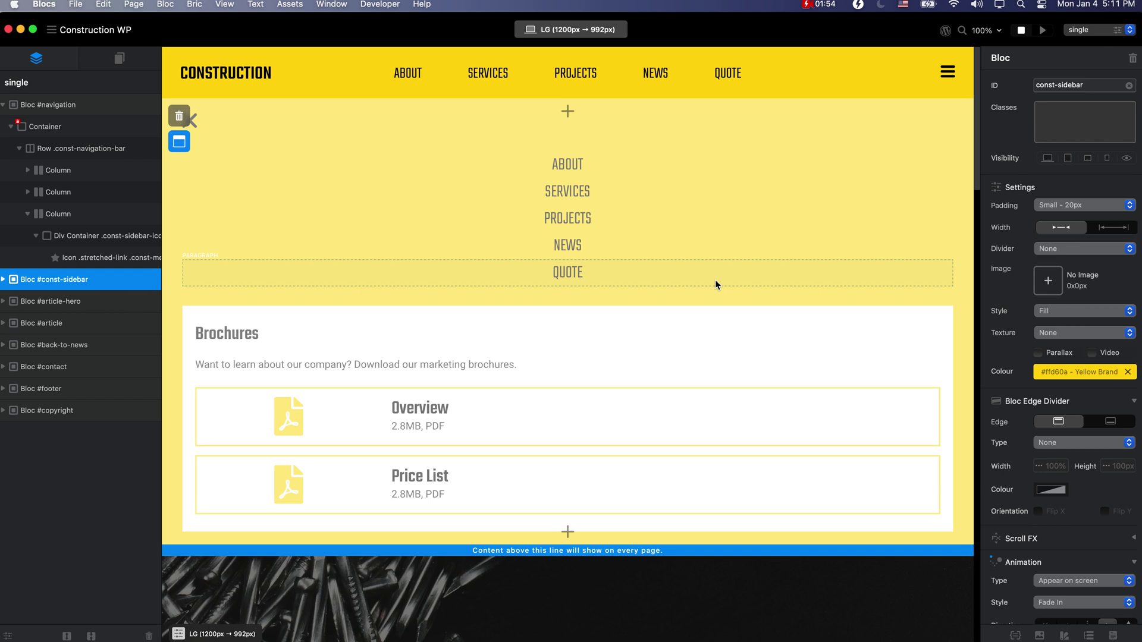
pyautogui.click(948, 73)
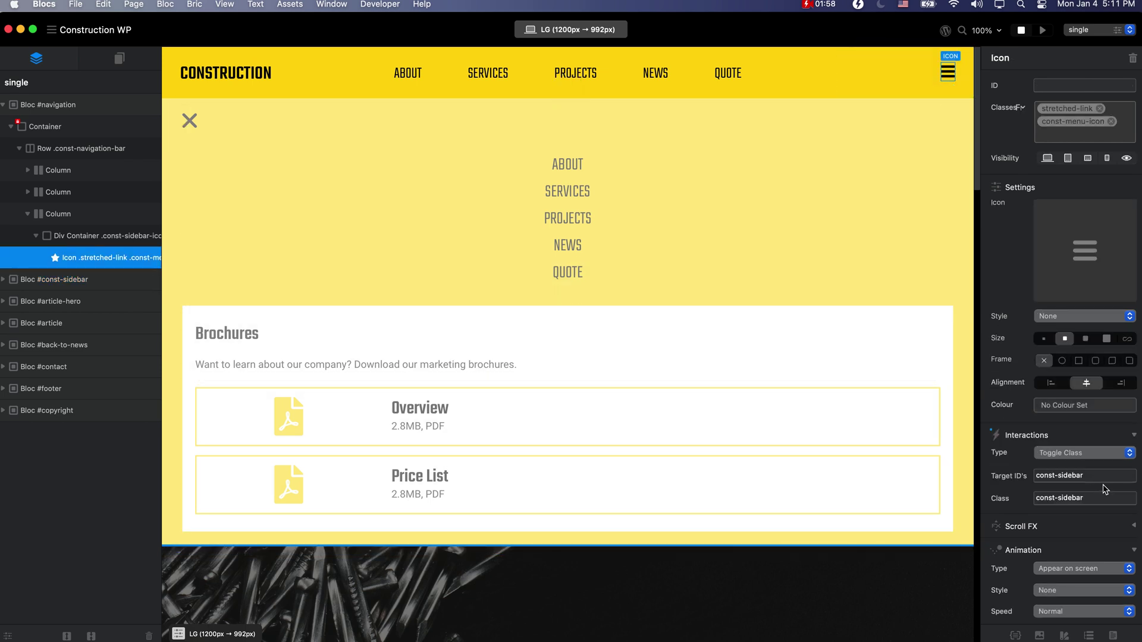
pyautogui.moveTo(1094, 472); pyautogui.dragTo(1019, 473)
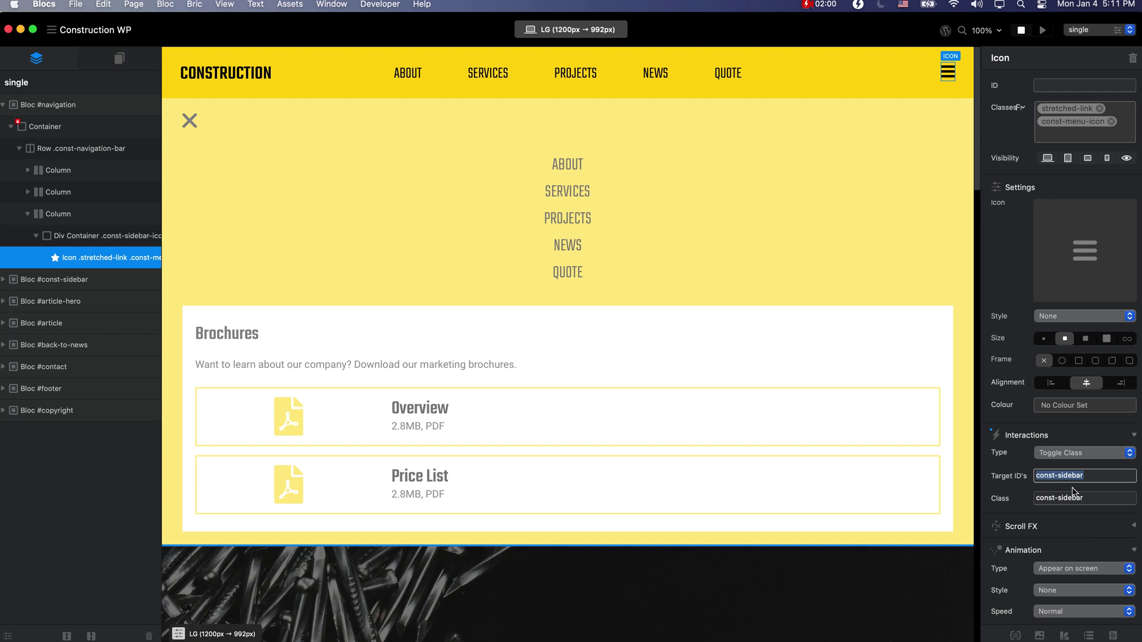
pyautogui.moveTo(1097, 499); pyautogui.dragTo(1007, 500)
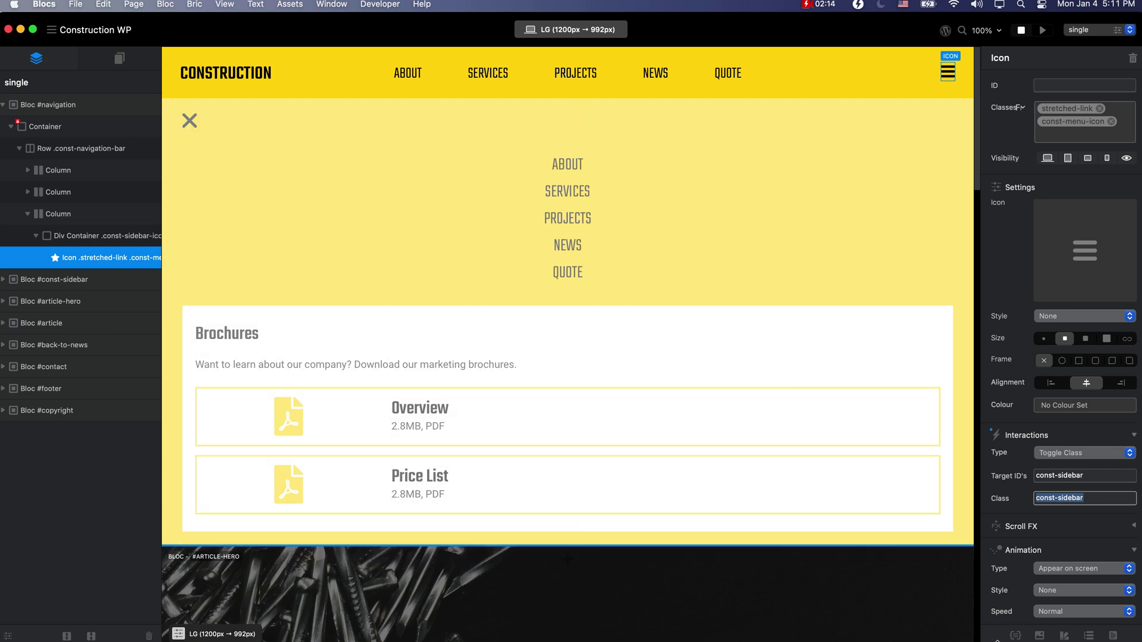
# Find the const-sidebar class by searching for "side" in the Class Manager and review its dimensions and positioning settings
pyautogui.click(1017, 636)
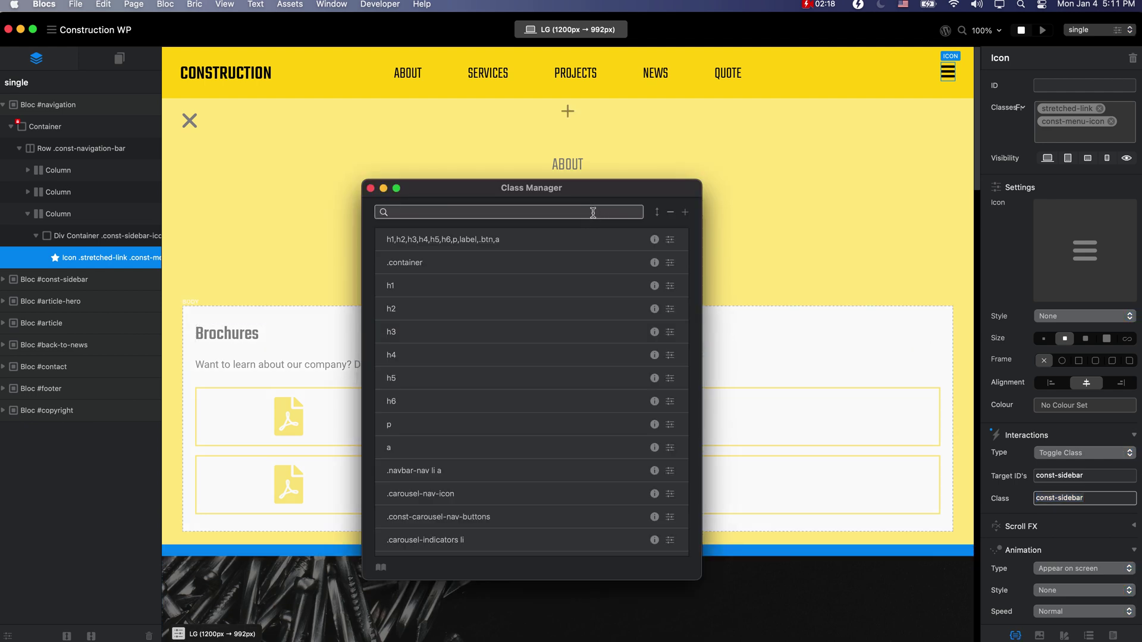
pyautogui.write('side')
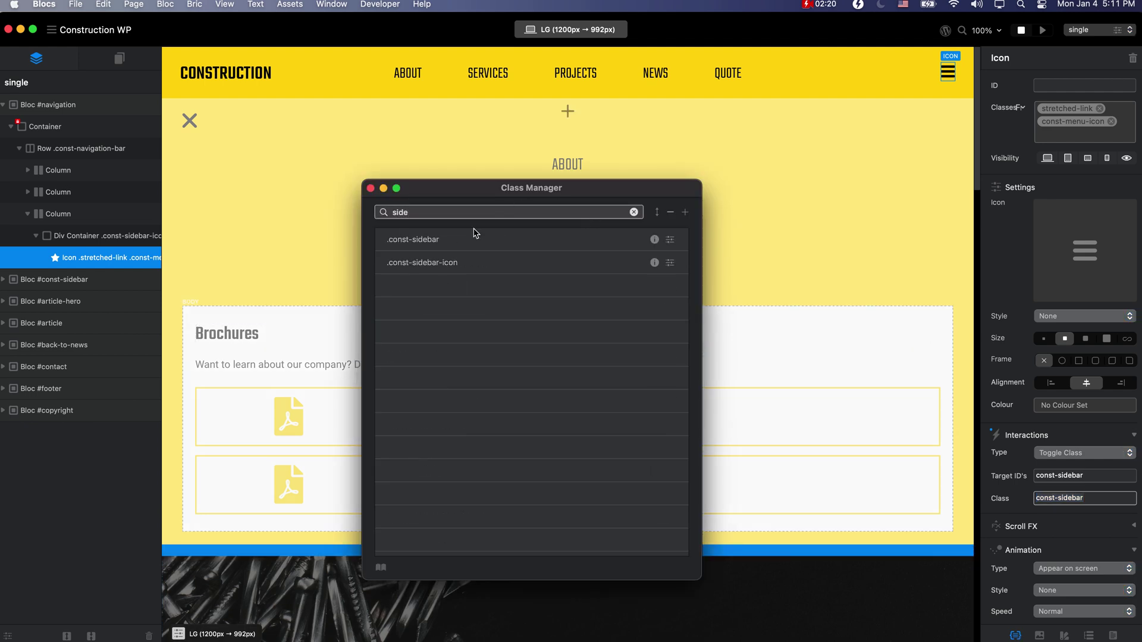
pyautogui.doubleClick(476, 239)
pyautogui.click(370, 188)
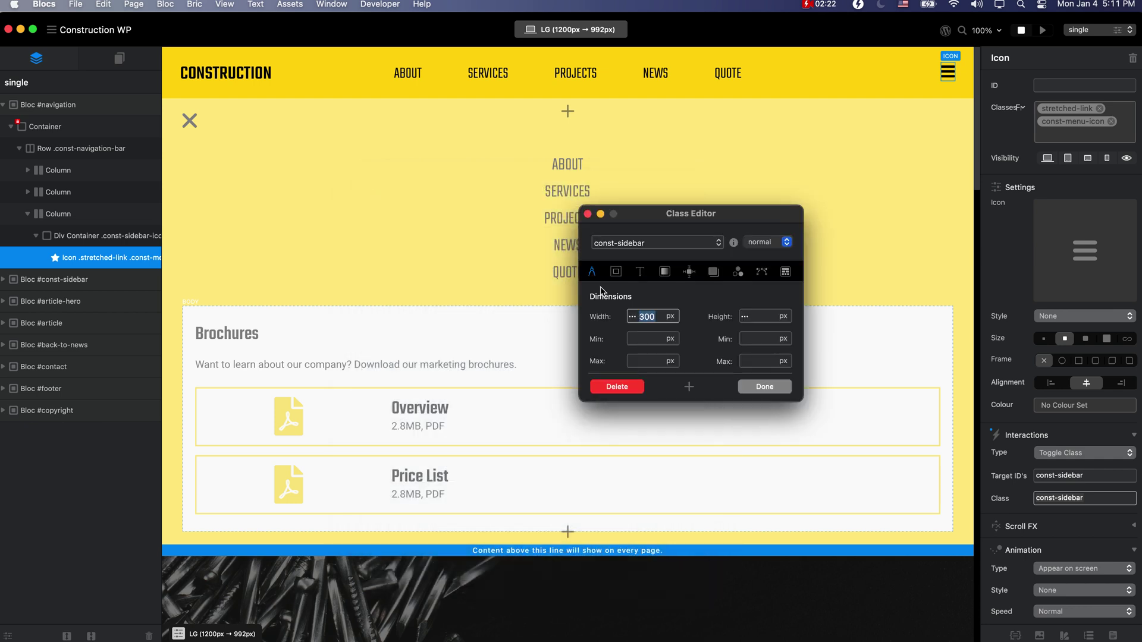
pyautogui.click(690, 273)
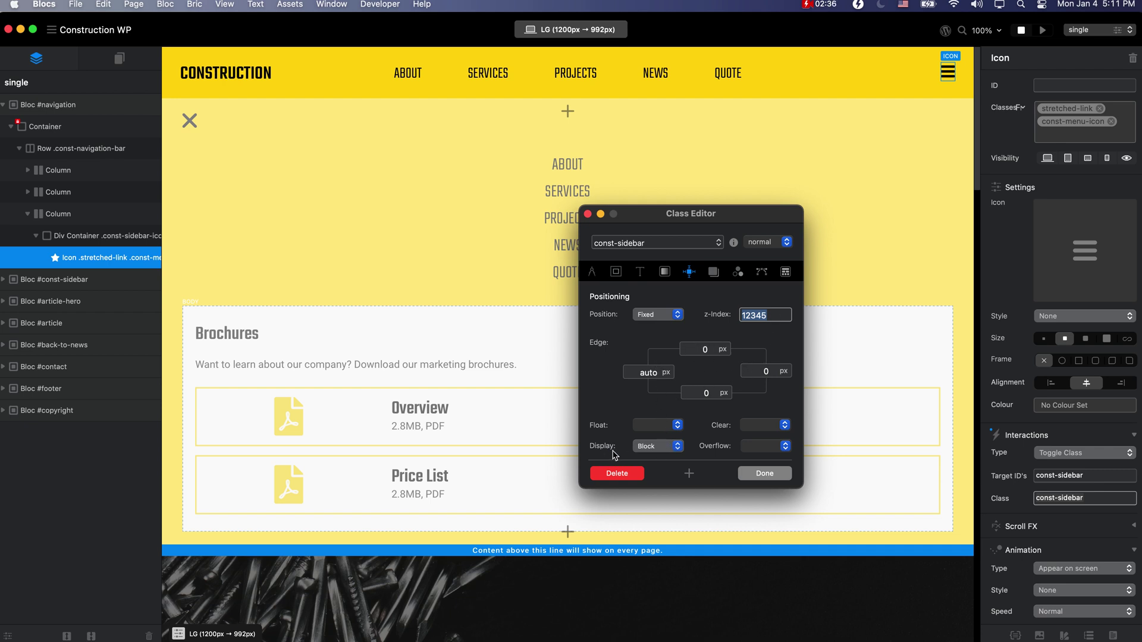
pyautogui.click(764, 473)
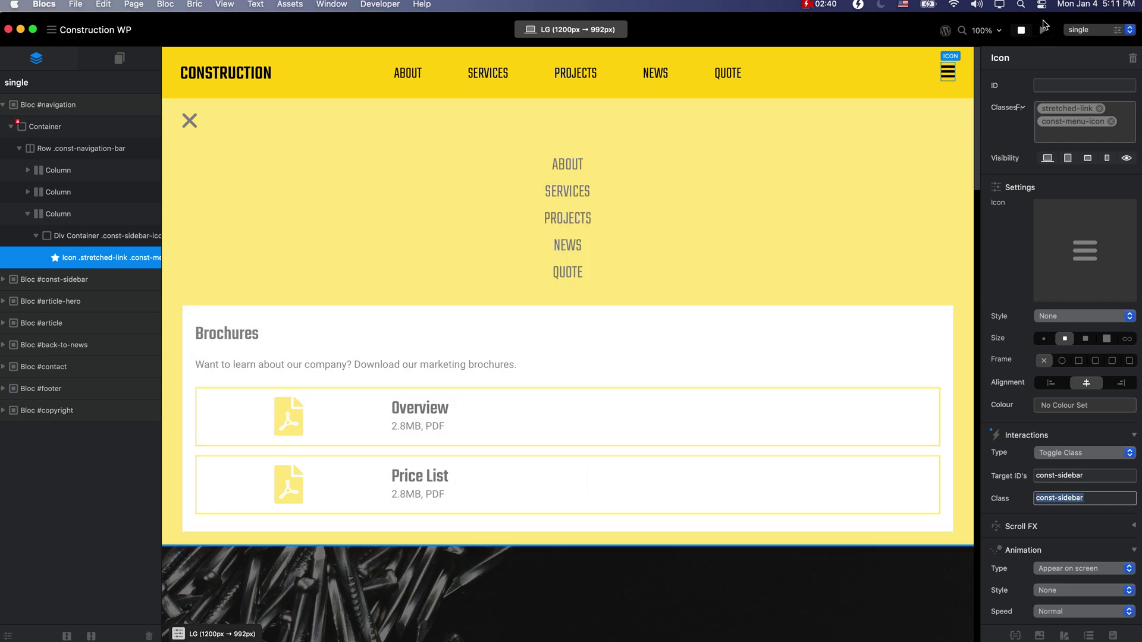
# Preview the page again to test opening and closing the sidebar, and return to the editor
pyautogui.click(1044, 31)
pyautogui.click(1124, 74)
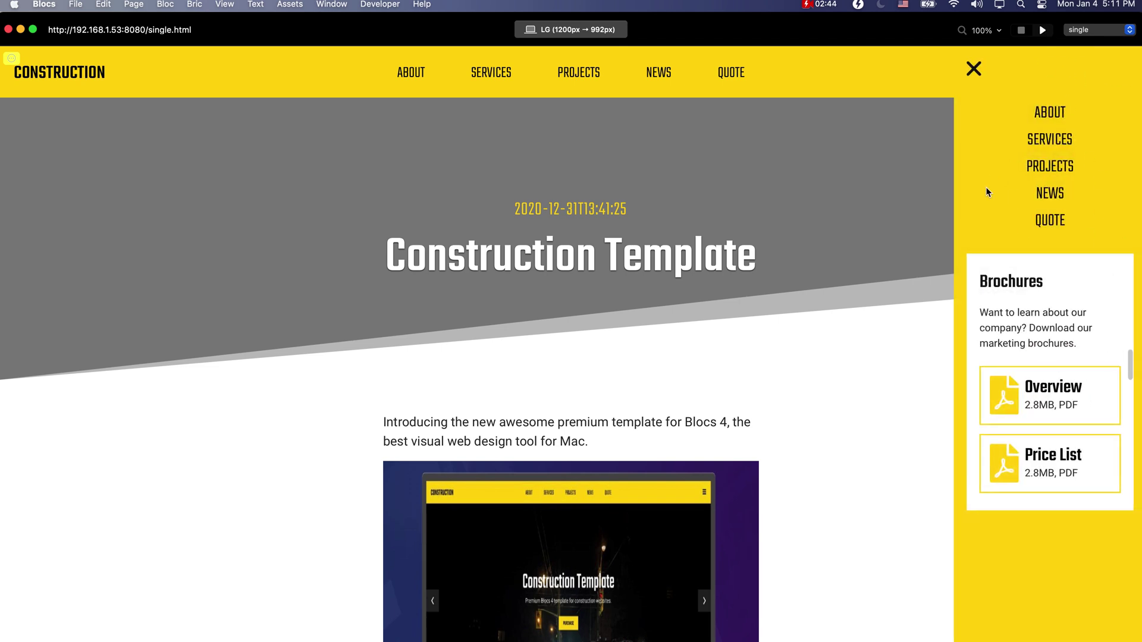
pyautogui.click(974, 70)
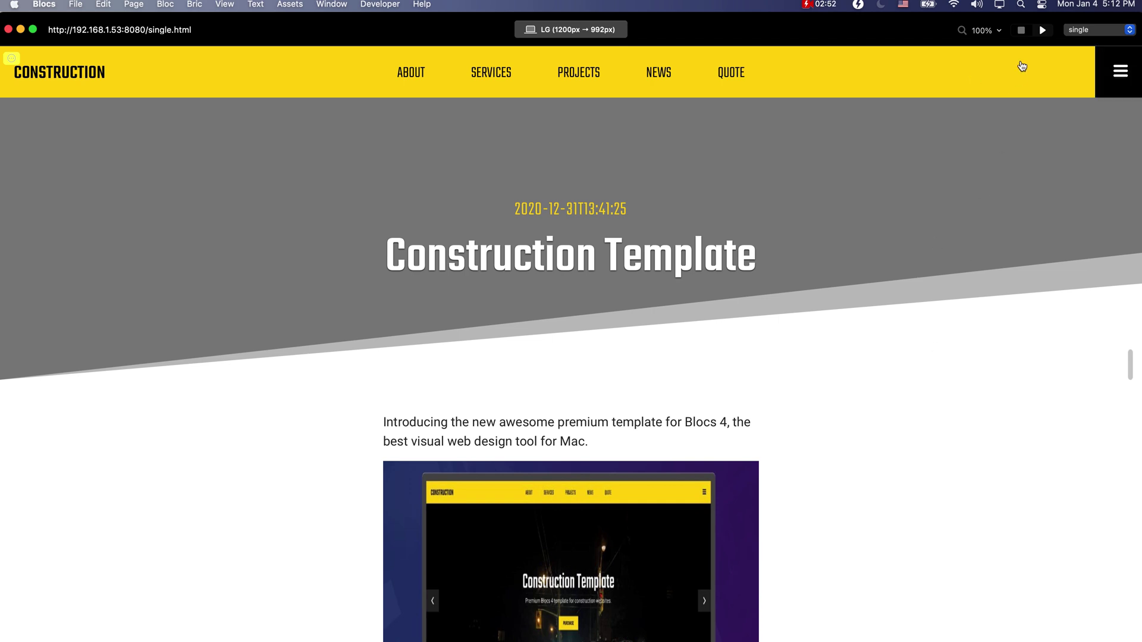
pyautogui.click(1024, 29)
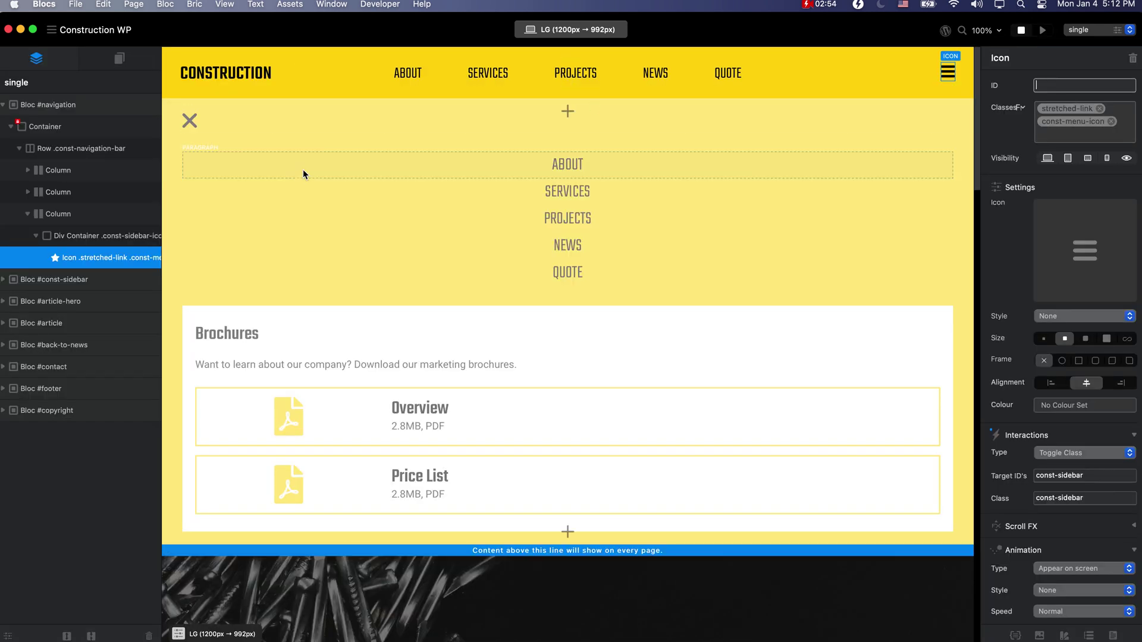
# Create a new project with the site name "Test", keeping the default project options
pyautogui.click(76, 5)
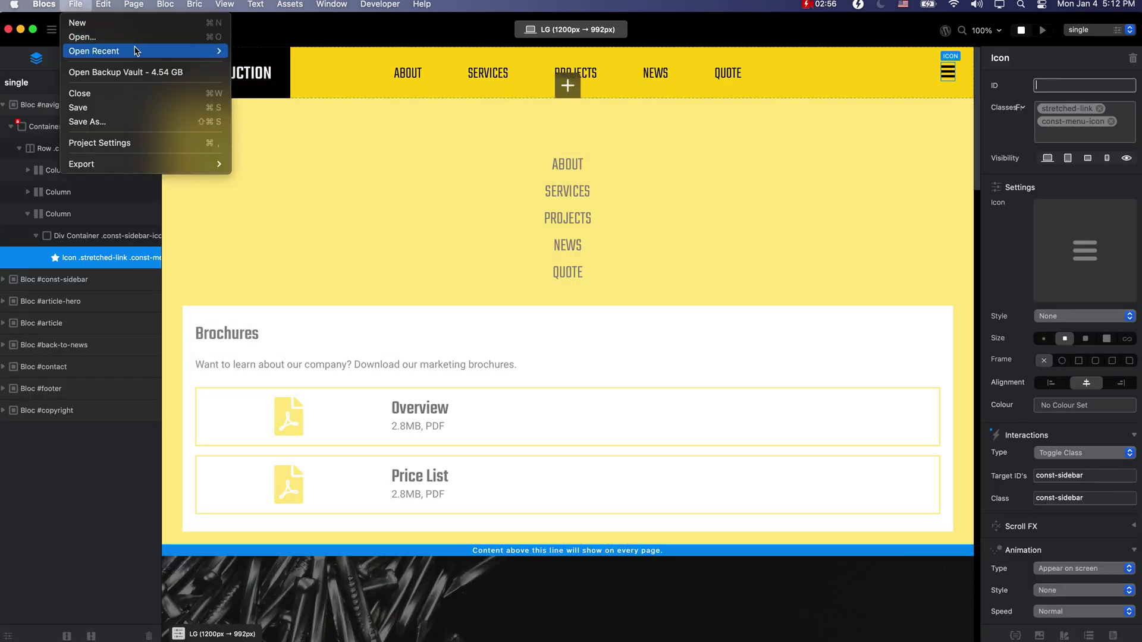
pyautogui.click(119, 29)
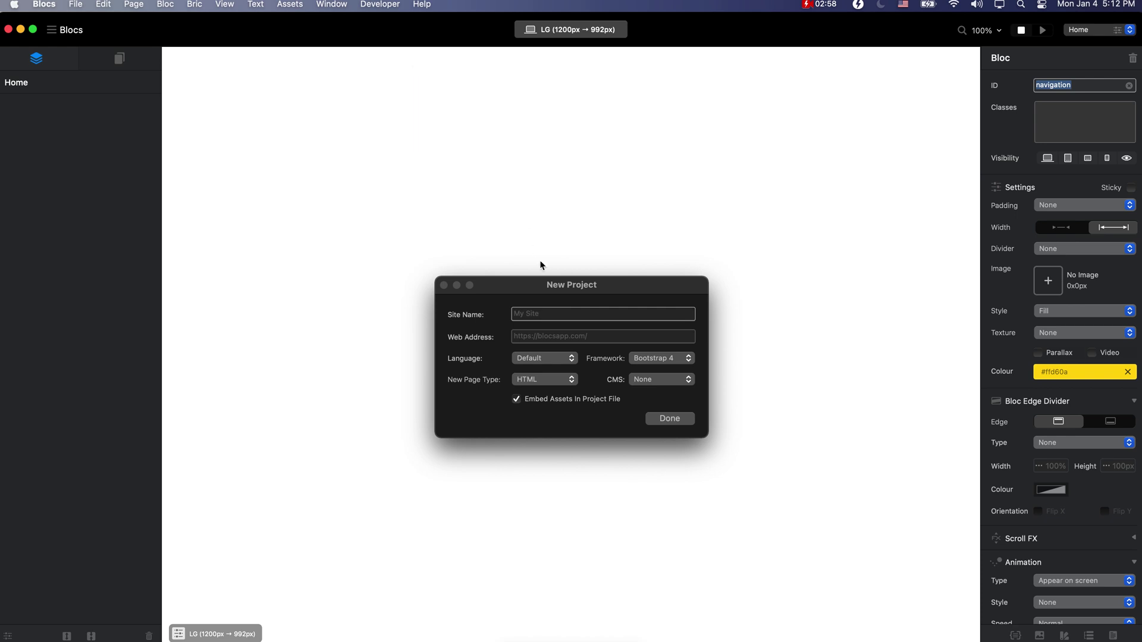
pyautogui.write('Test')
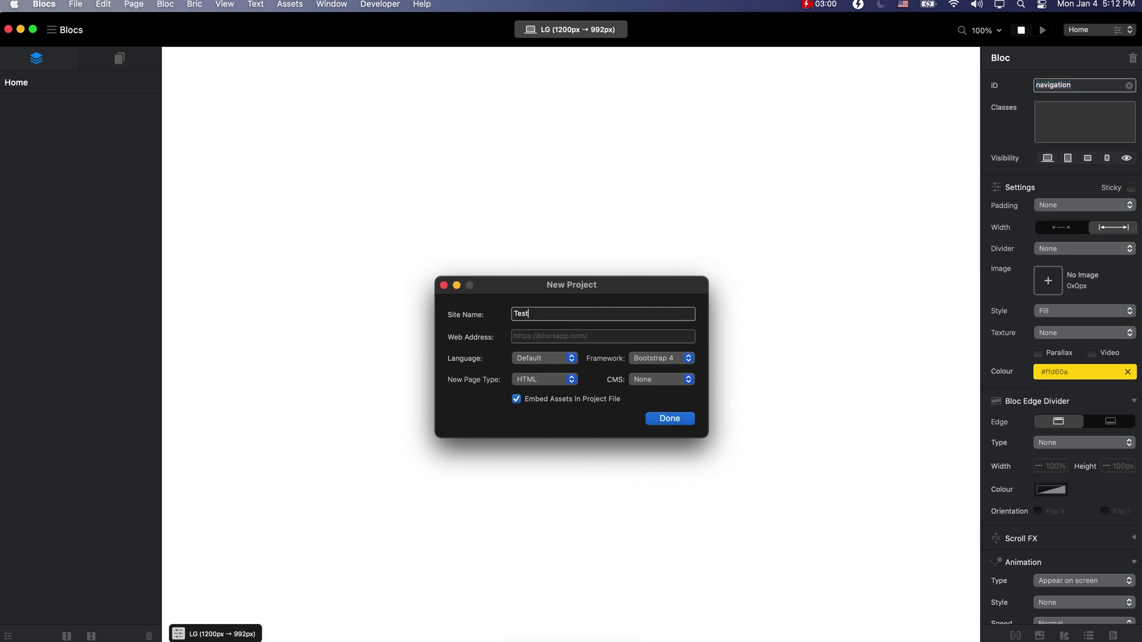
pyautogui.press('Return')
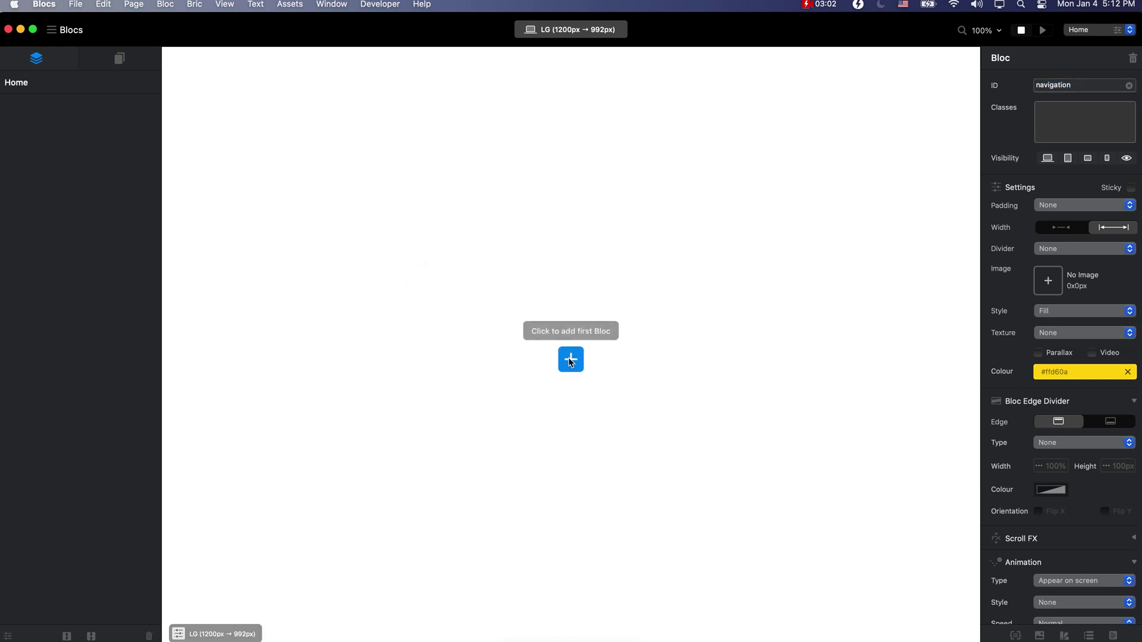
# Add two Feature 4 Column Article blocs to the Home page and a black bloc in the shared area below them
pyautogui.click(571, 359)
pyautogui.scroll(-10, 522, 441)
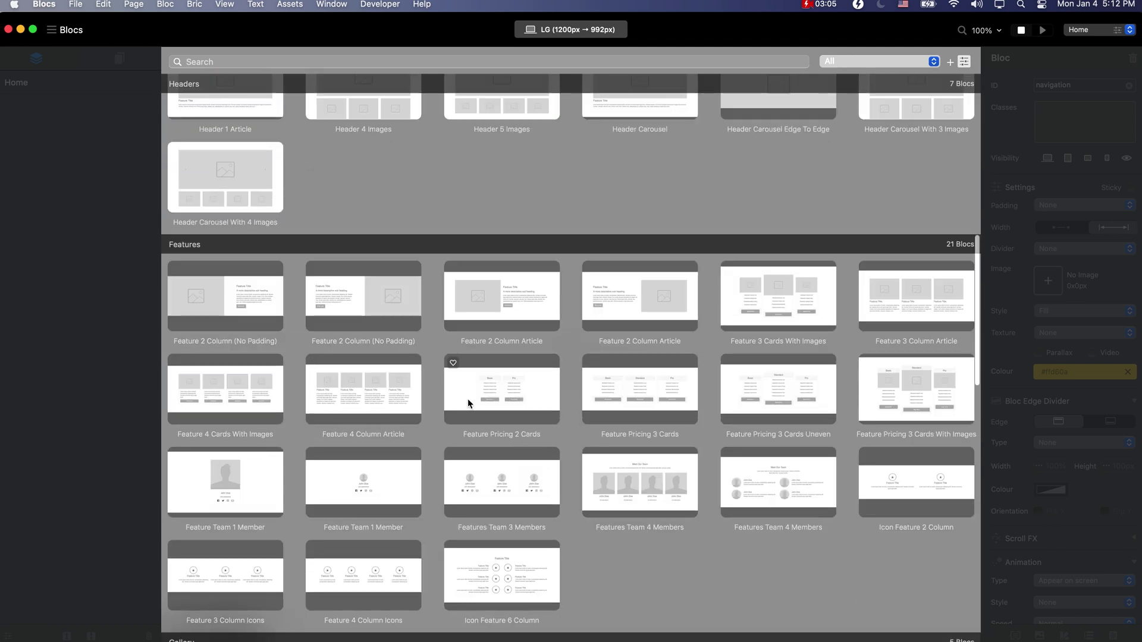
pyautogui.click(386, 392)
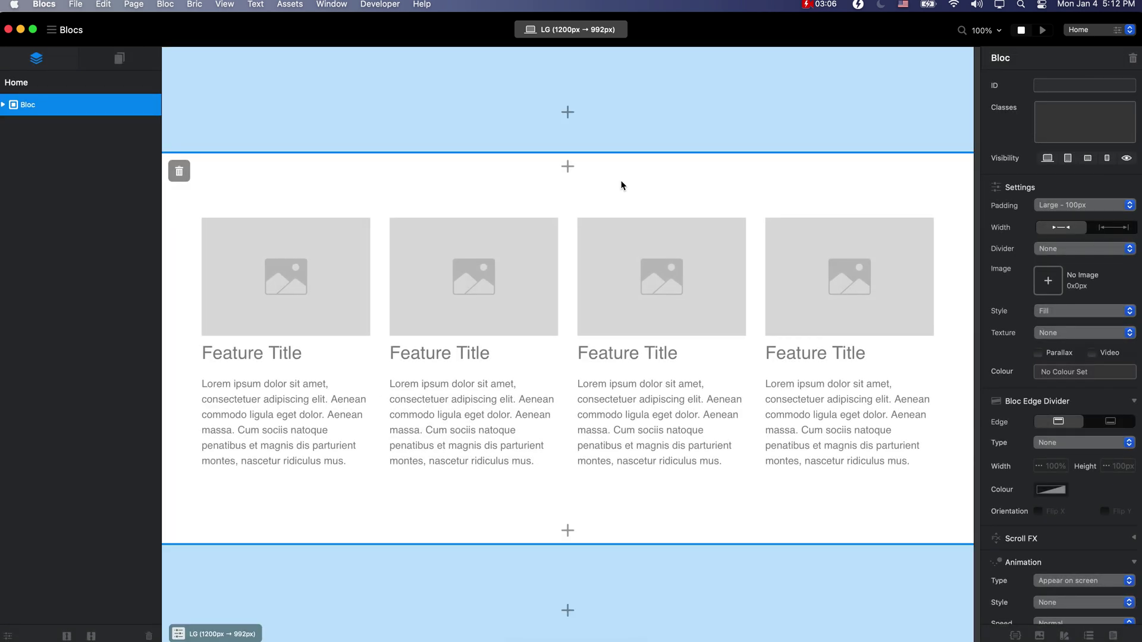
pyautogui.scroll(-7, 735, 179)
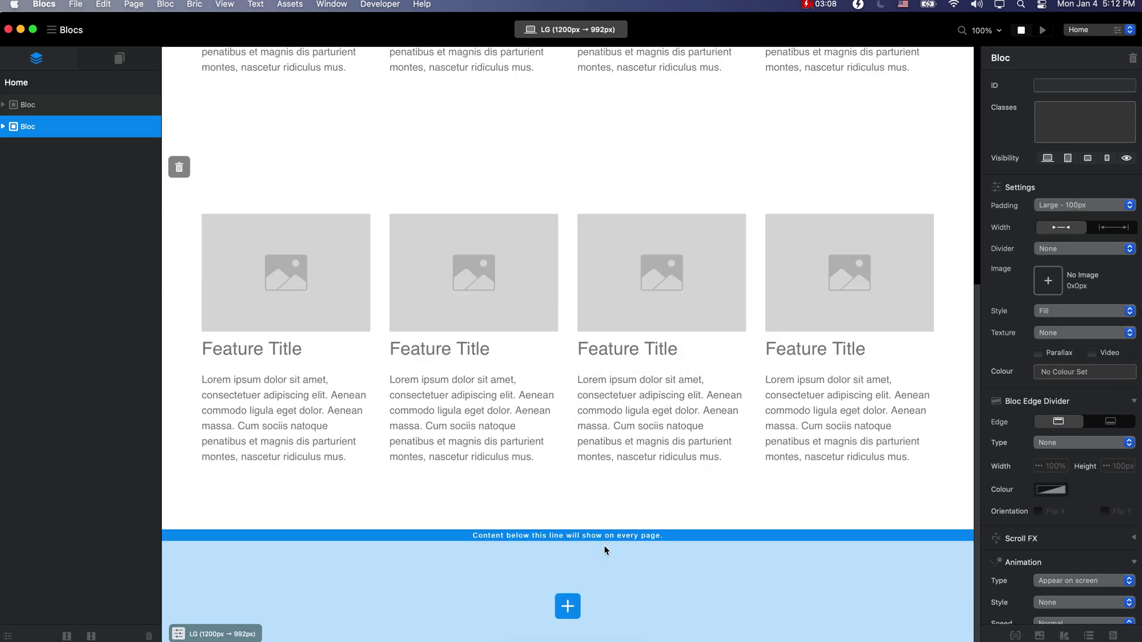
pyautogui.click(567, 606)
pyautogui.click(524, 487)
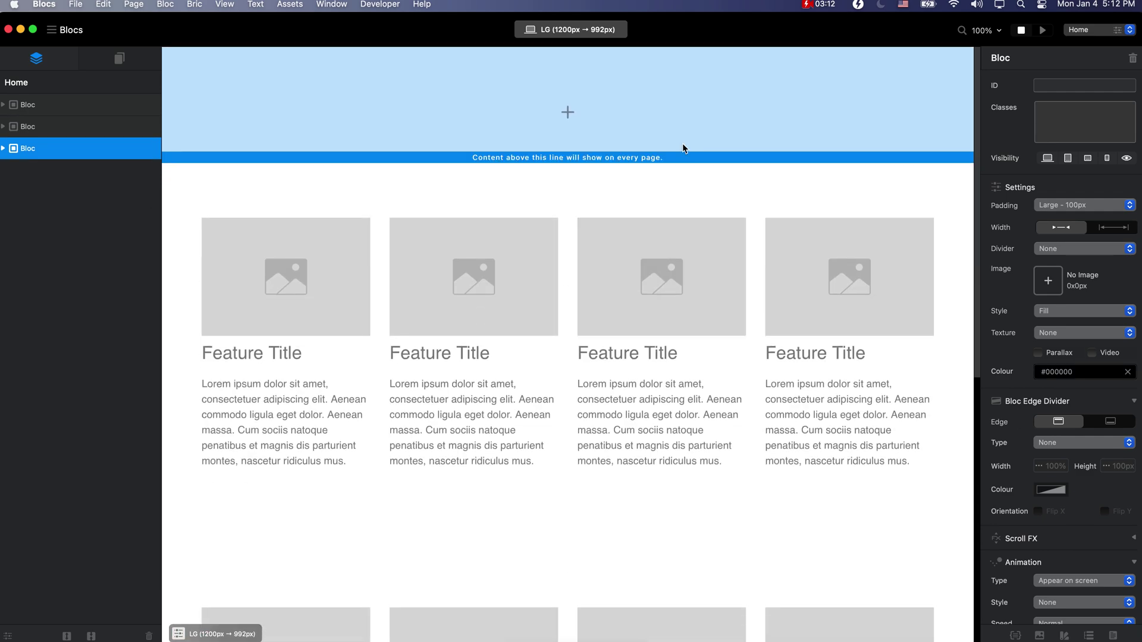
# Add a Navigation Menu Right bloc to the shared area above the Home page content
pyautogui.click(570, 112)
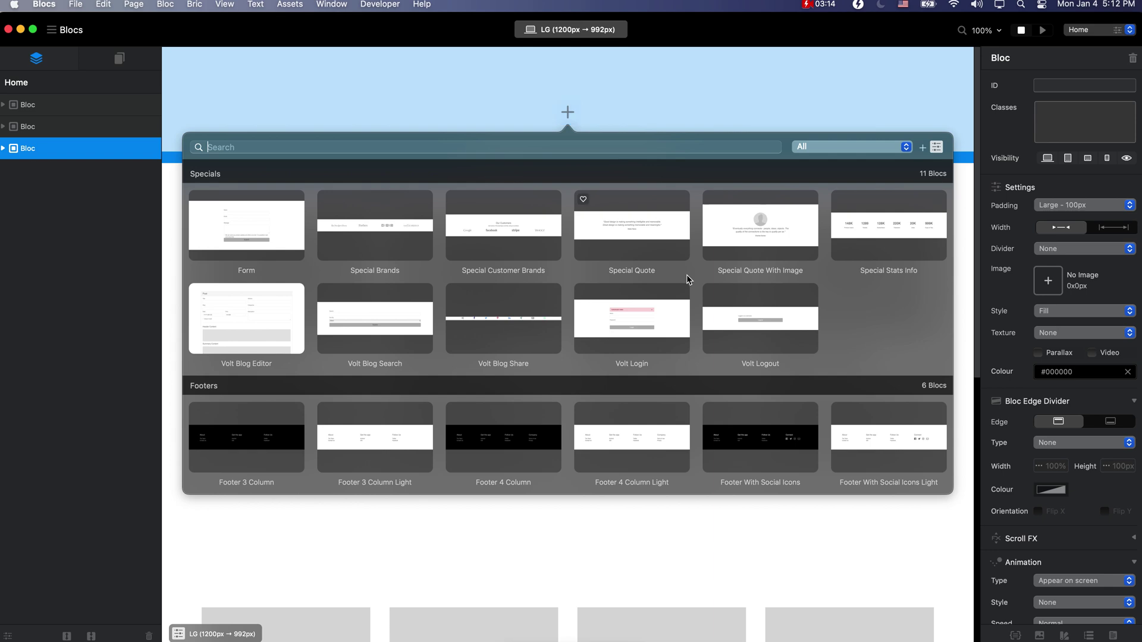
pyautogui.scroll(10, 688, 280)
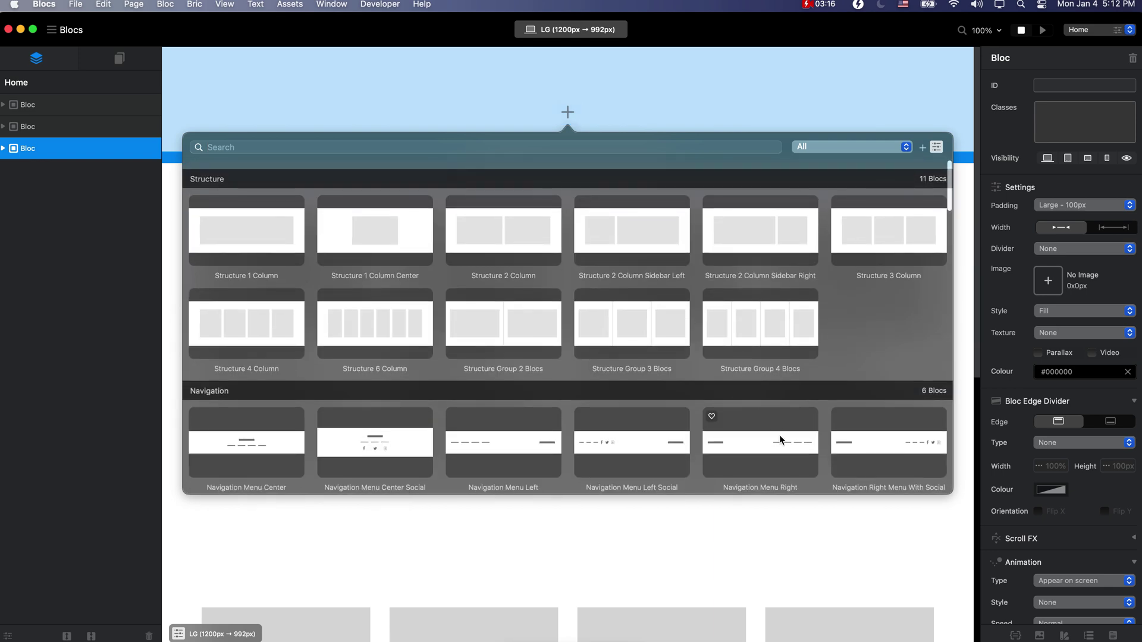
pyautogui.click(780, 434)
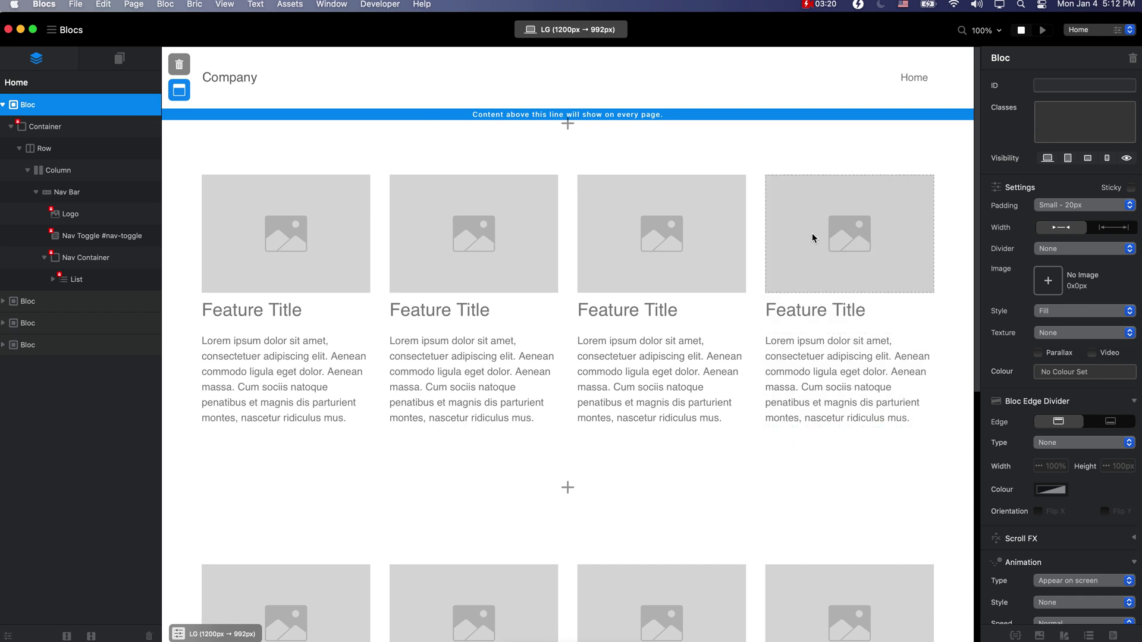
# Duplicate the Home list item in the navigation menu until the menu holds four items
pyautogui.click(914, 79)
pyautogui.click(914, 79)
pyautogui.click(1083, 204)
pyautogui.click(1053, 186)
pyautogui.click(922, 81)
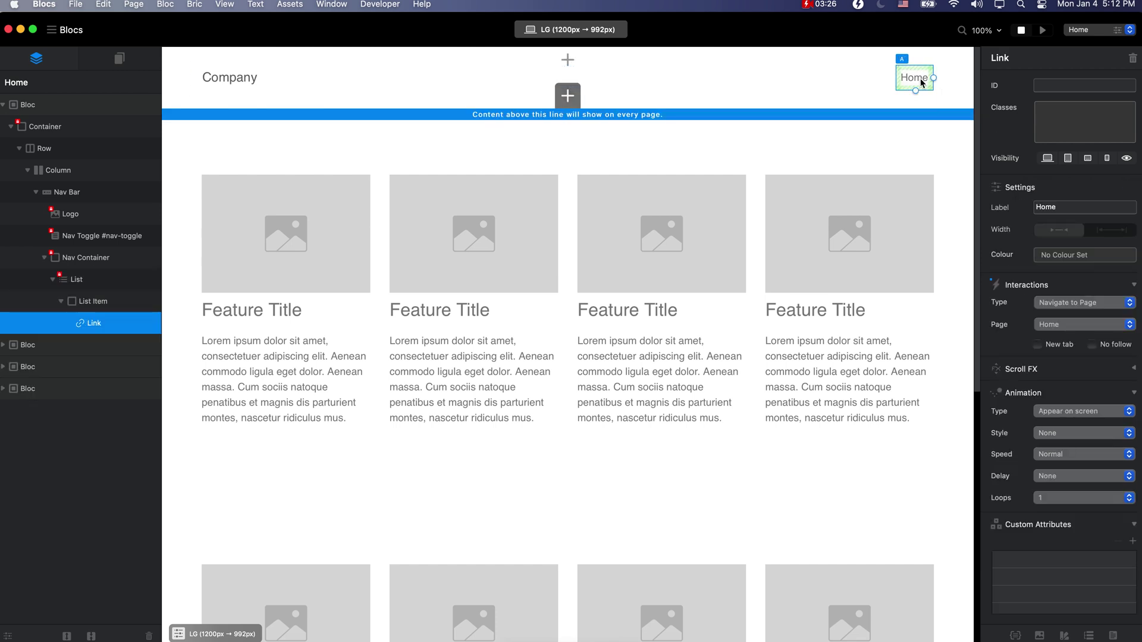
pyautogui.click(126, 301)
pyautogui.press('super+d')
pyautogui.press('super+d')
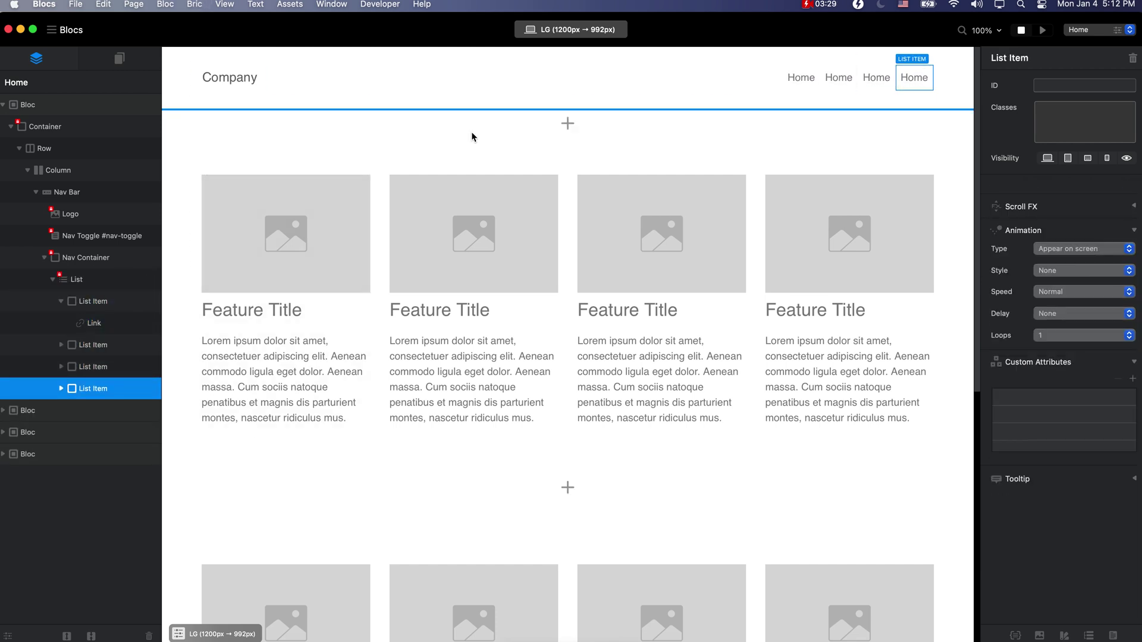
# Switch to the SM breakpoint and set the Nav Toggle's style to Sidebar Menu
pyautogui.click(801, 79)
pyautogui.click(570, 29)
pyautogui.click(569, 89)
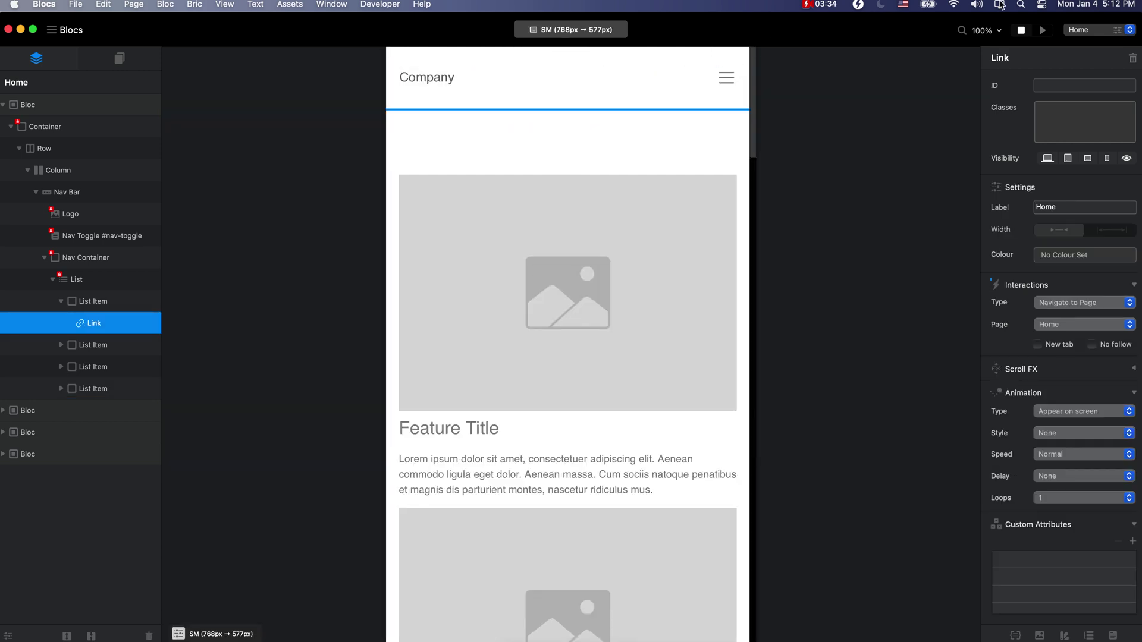
pyautogui.click(727, 78)
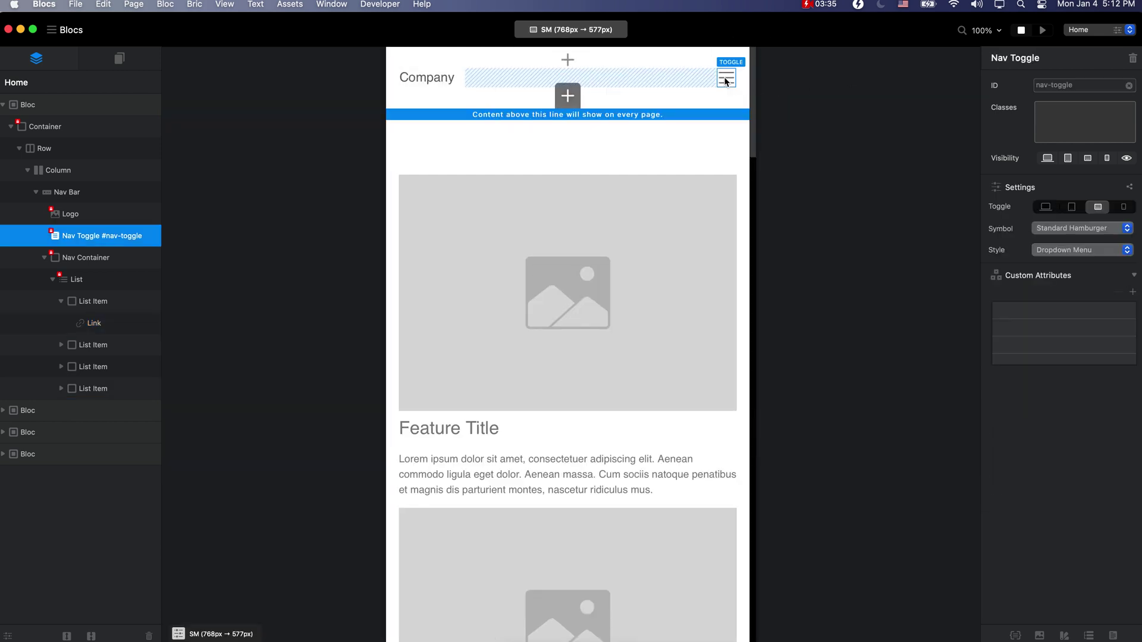
pyautogui.click(1091, 249)
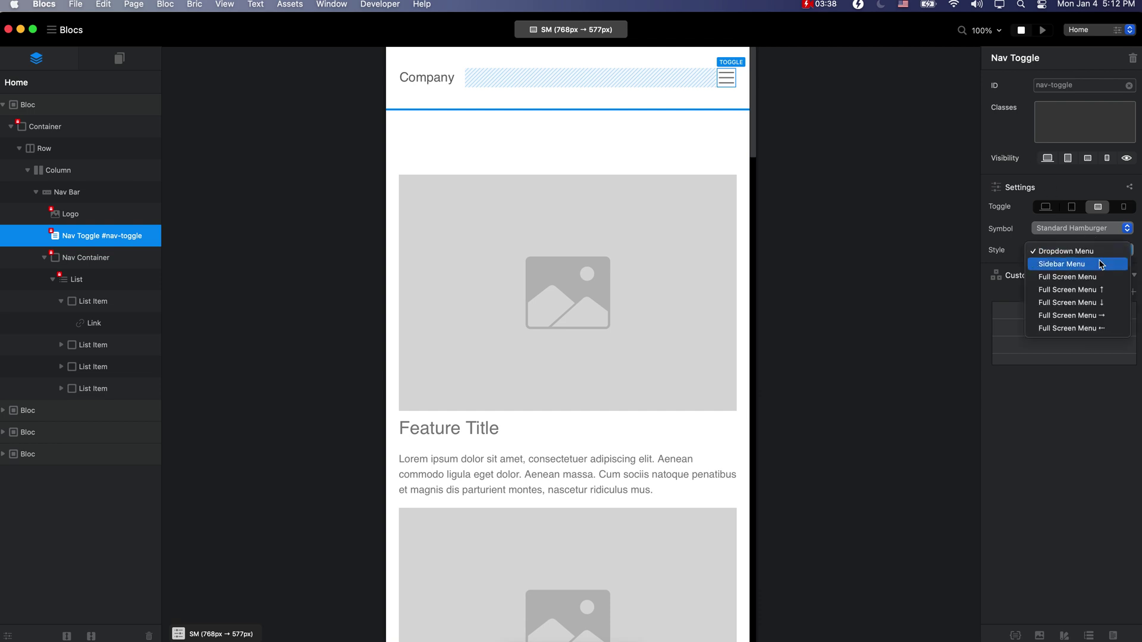
pyautogui.click(1100, 264)
# Preview the page, test opening and closing the sidebar menu, and return to the editor at the LG breakpoint
pyautogui.click(1043, 30)
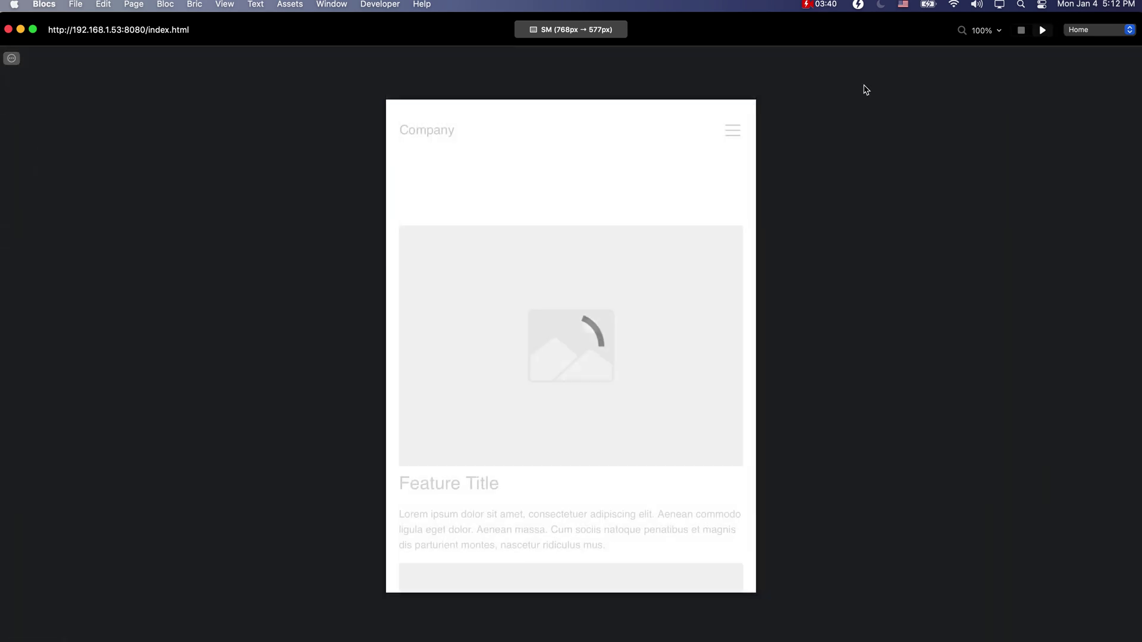
pyautogui.click(734, 132)
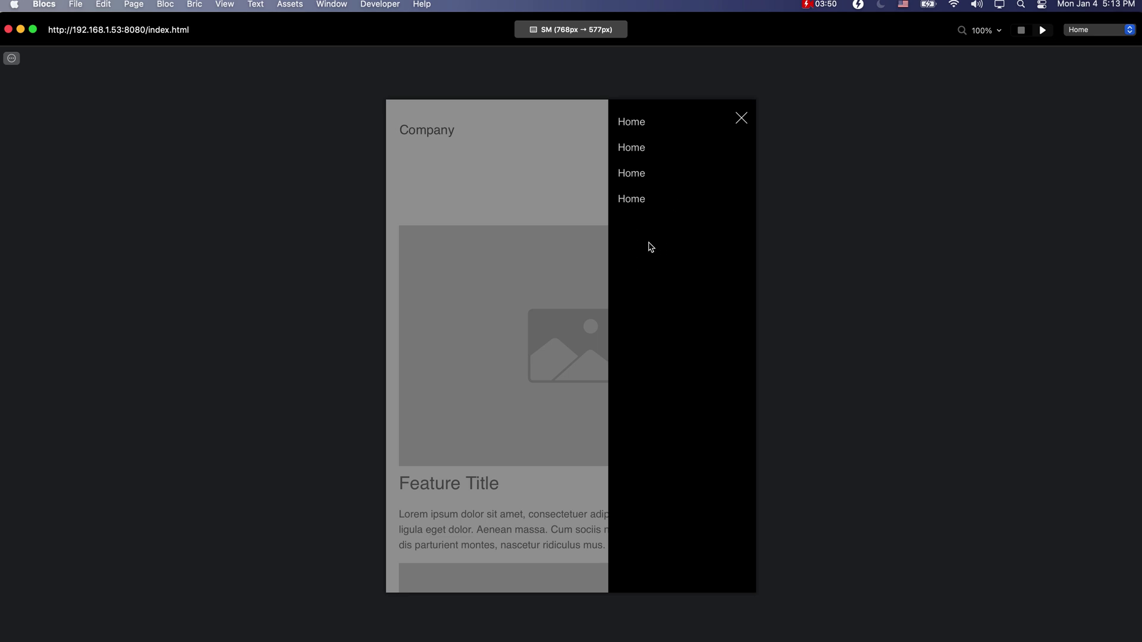
pyautogui.click(742, 118)
pyautogui.click(1021, 30)
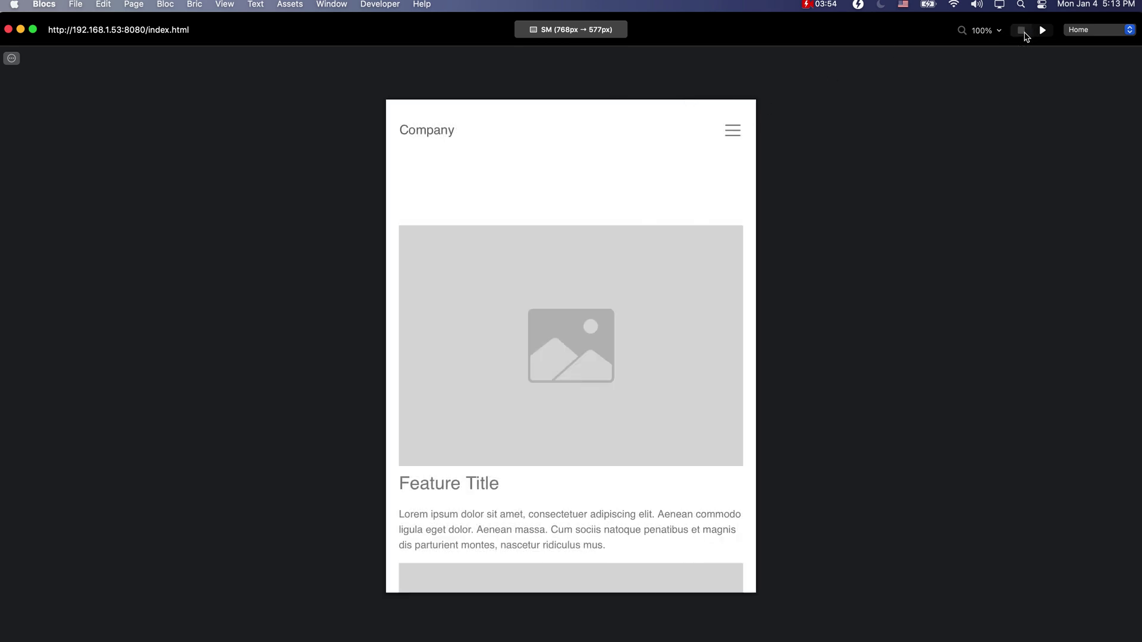
pyautogui.click(604, 31)
pyautogui.click(603, 54)
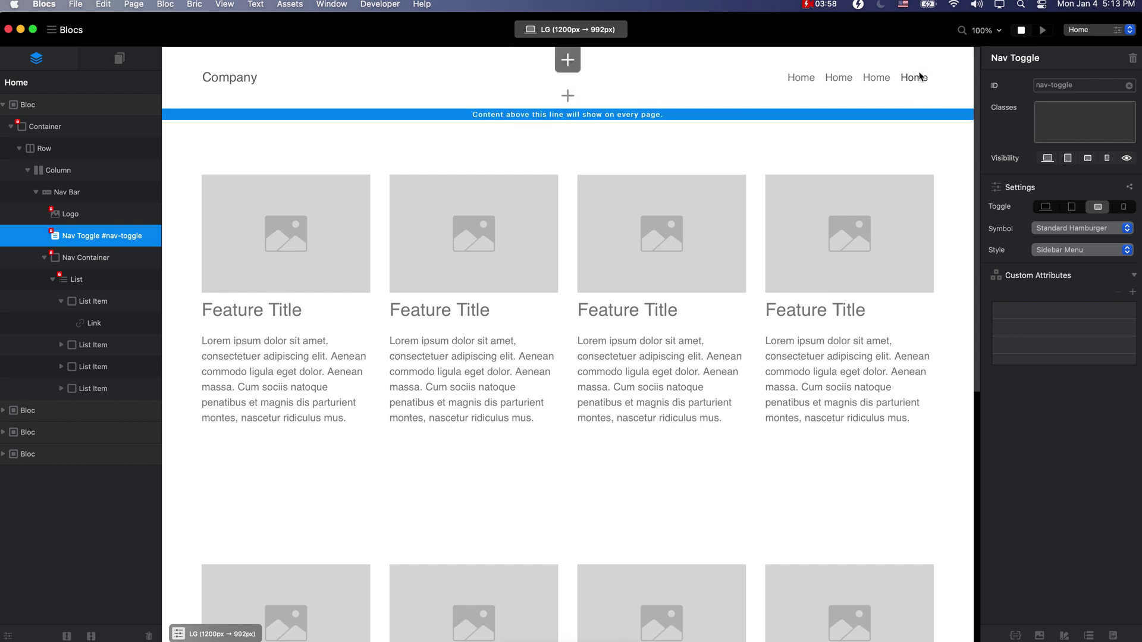
# Include a content area in the Nav Bar and exclude its navigation
pyautogui.click(729, 82)
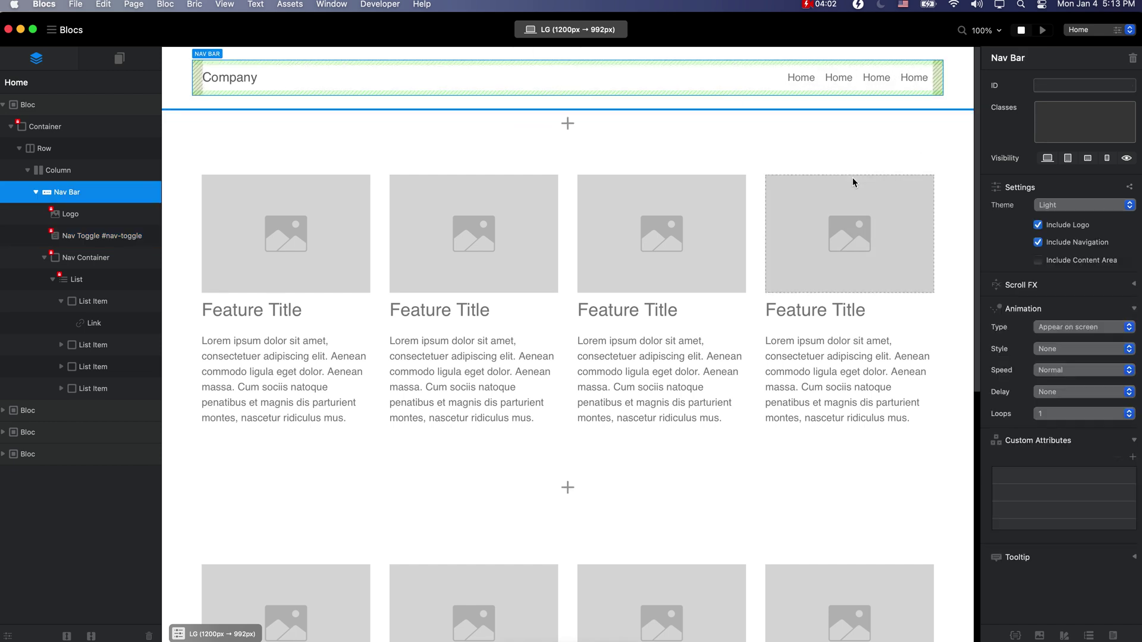
pyautogui.click(1038, 261)
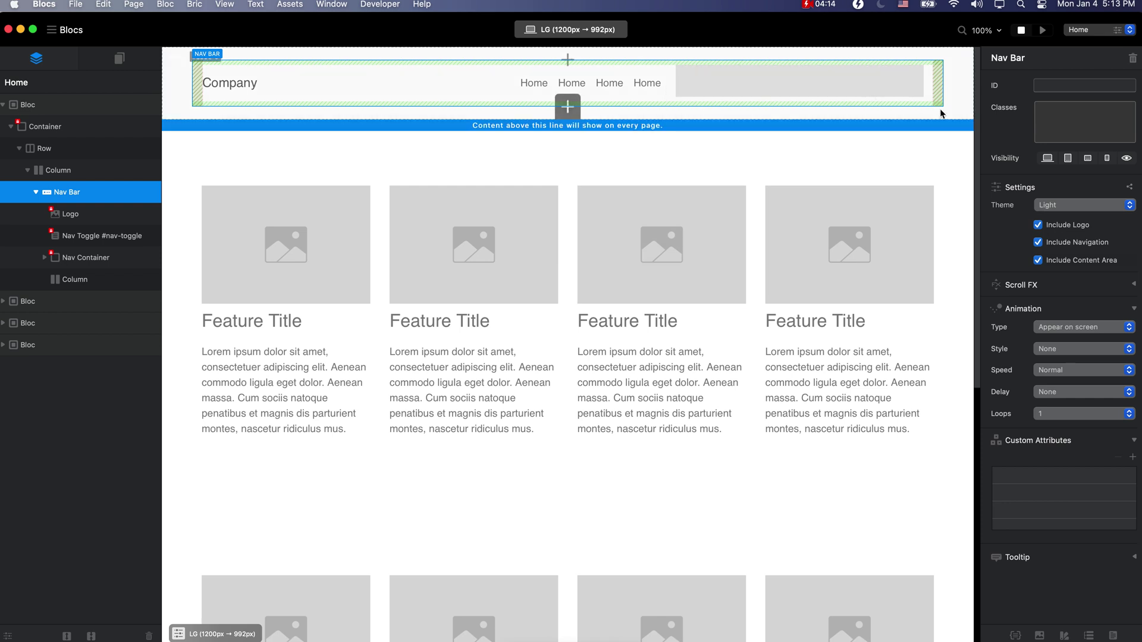
pyautogui.click(1038, 243)
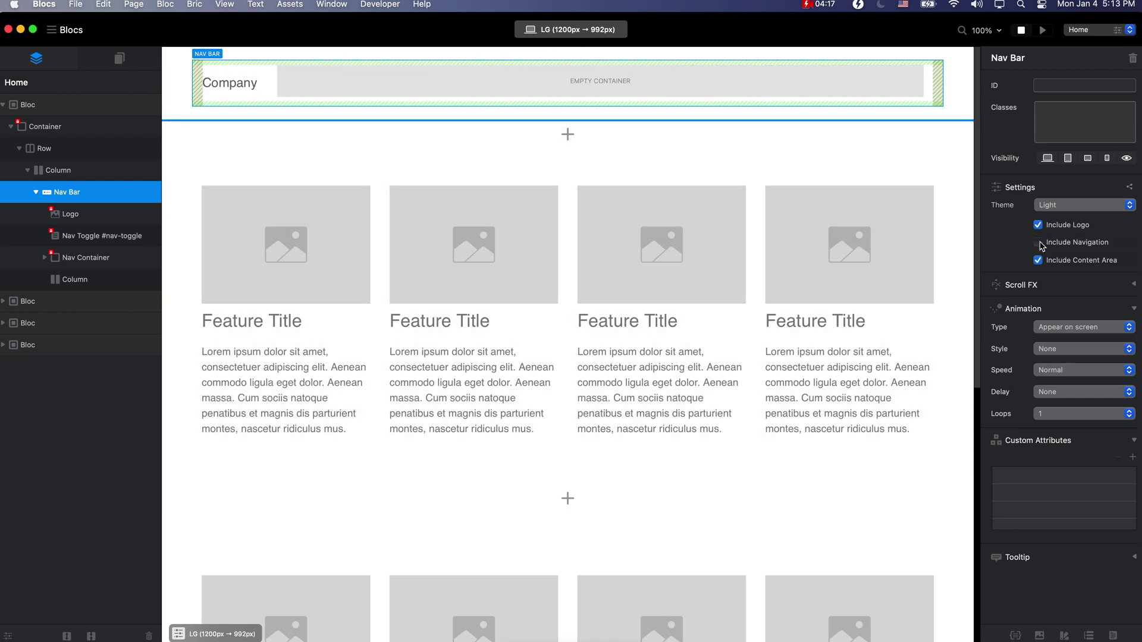
# Add an Icon bric to the Nav Bar's empty content column
pyautogui.click(770, 86)
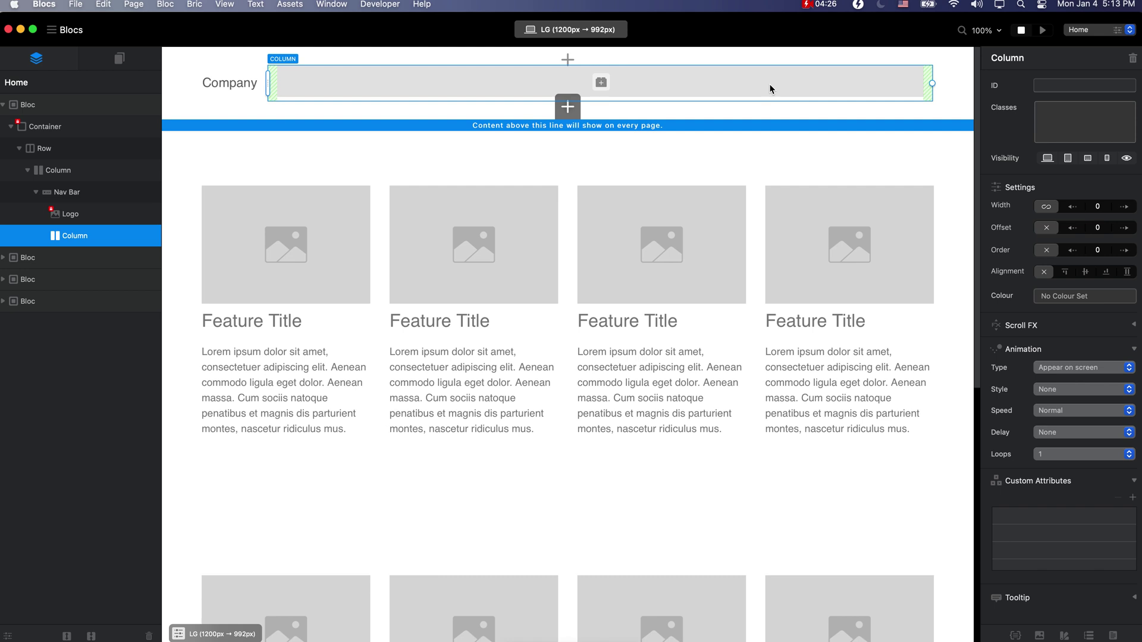
pyautogui.click(602, 82)
pyautogui.write('icon')
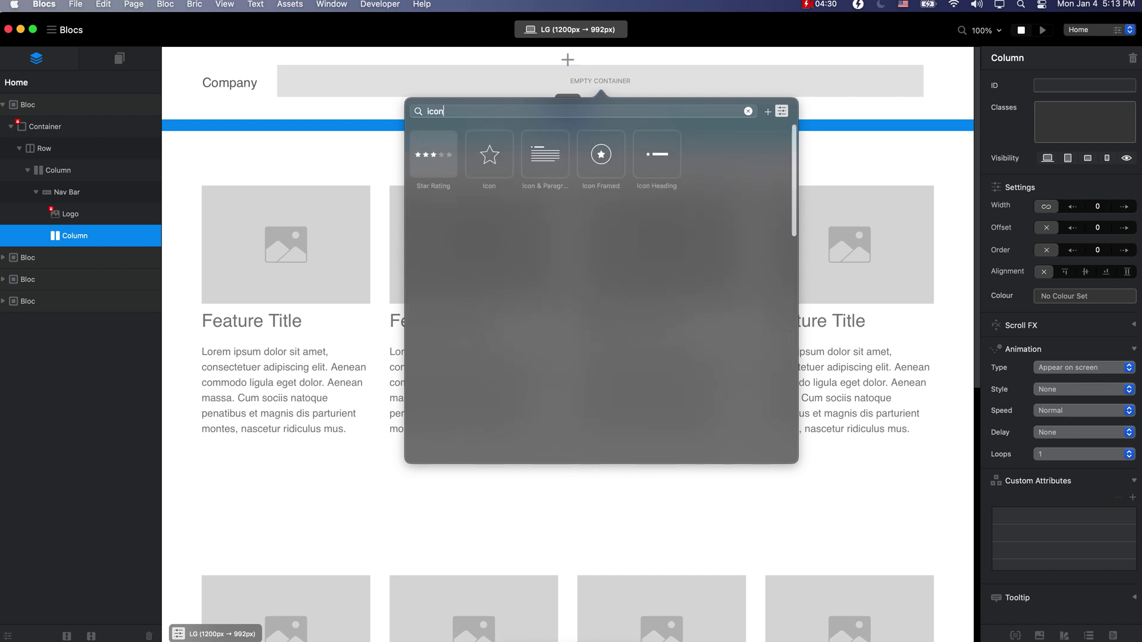
pyautogui.click(489, 155)
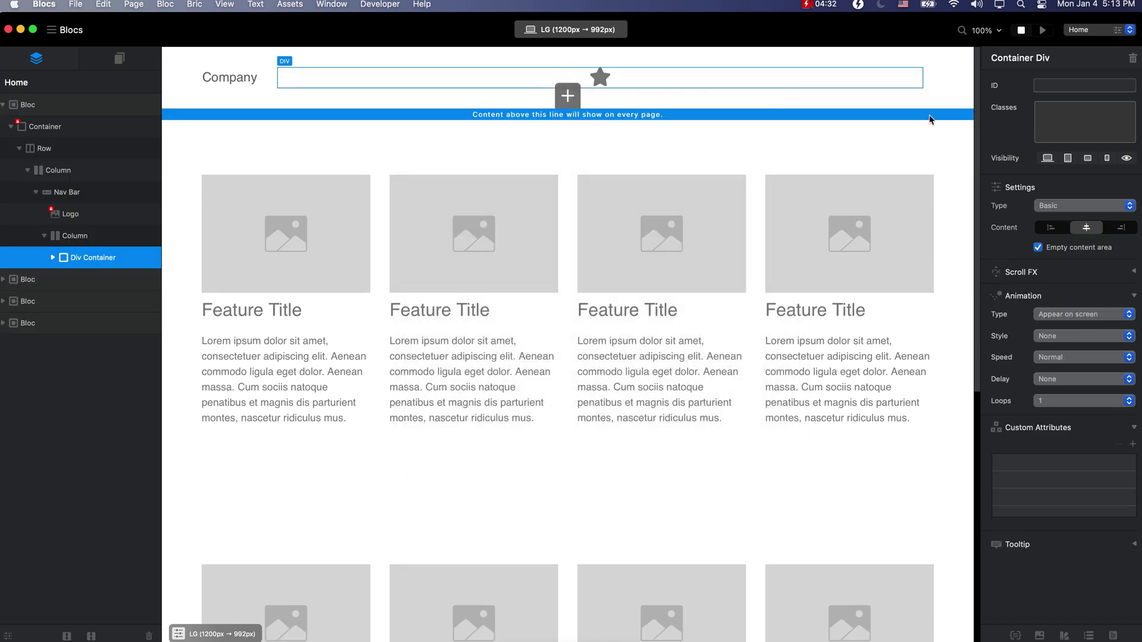
# Check the icon's Div Container at the XS breakpoint, align its content right, and return to LG
pyautogui.press('super+4')
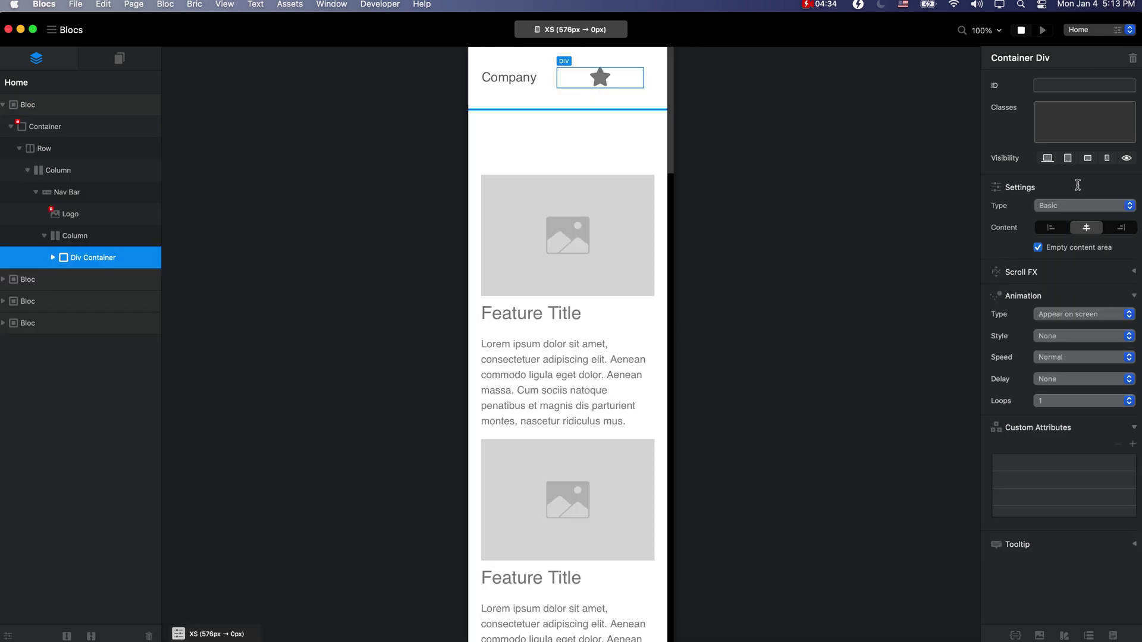
pyautogui.click(1131, 227)
pyautogui.press('super+1')
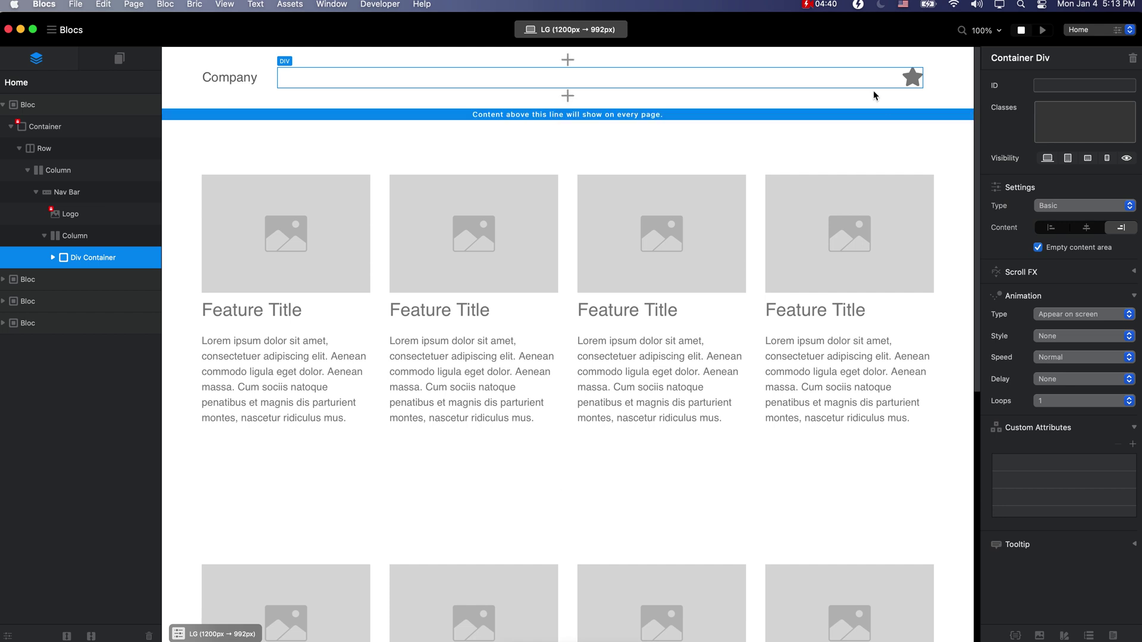
# Switch the star icon's size to class-controlled and assign it the class custom-icon
pyautogui.click(912, 80)
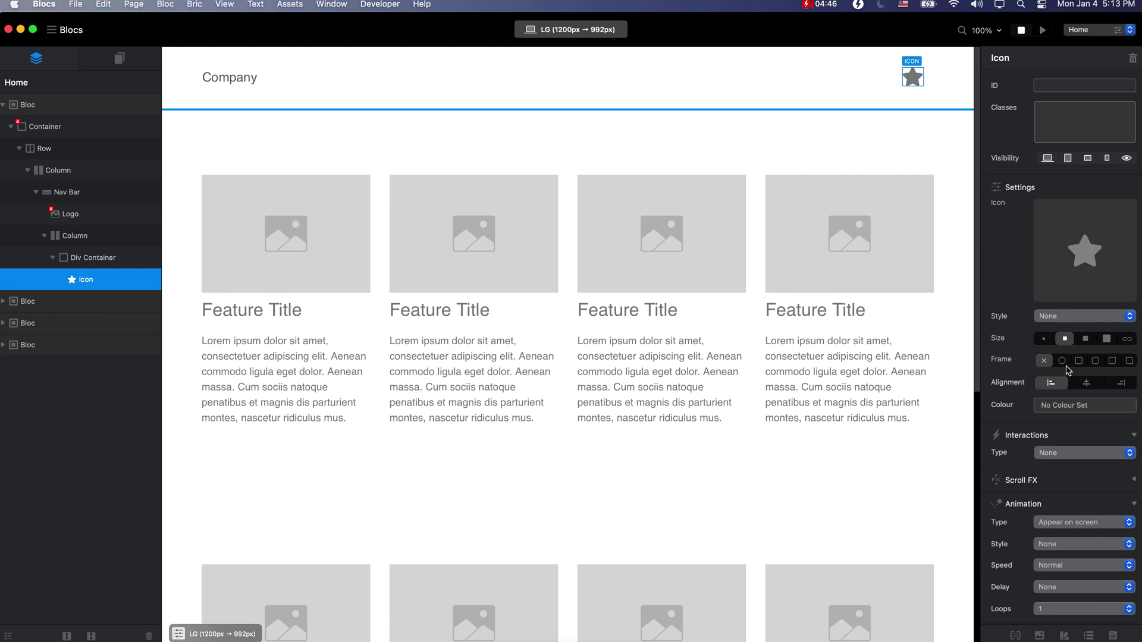
pyautogui.click(1083, 338)
pyautogui.click(1068, 338)
pyautogui.click(1128, 339)
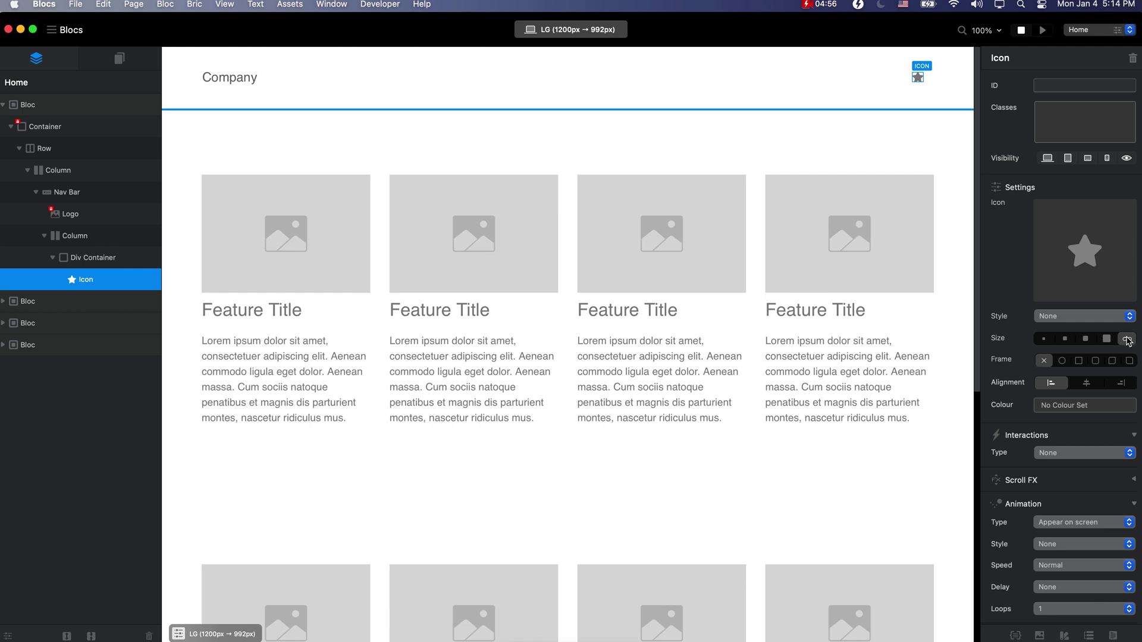
pyautogui.click(1090, 107)
pyautogui.write('custom-icon')
pyautogui.press('Return')
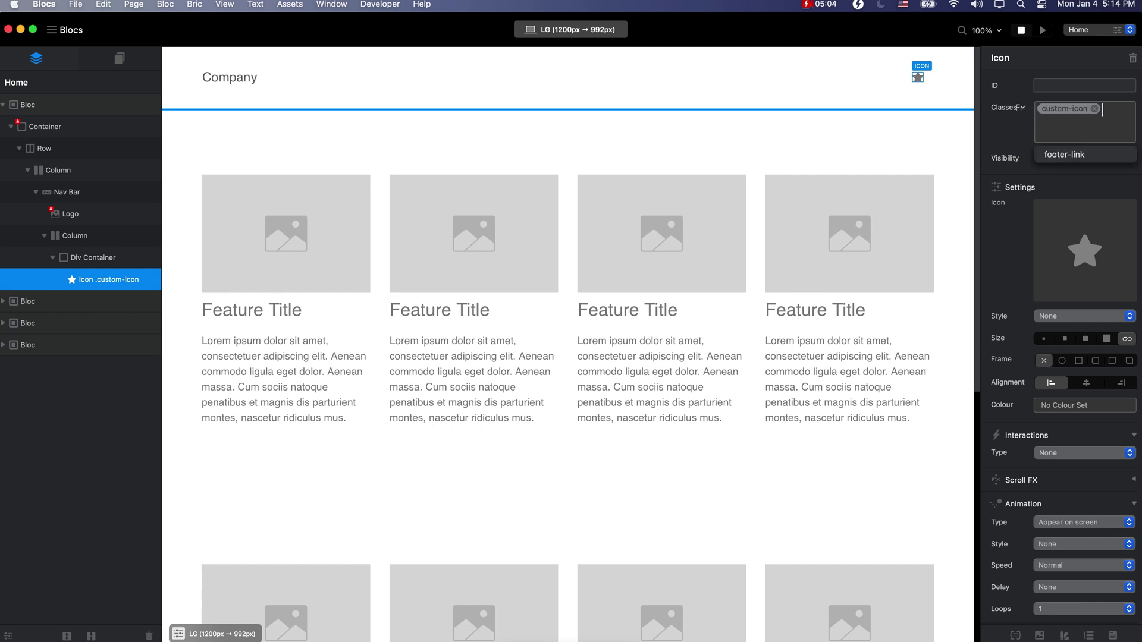
# Open the custom-icon class for editing and set its typography size to 40 px
pyautogui.click(1075, 112)
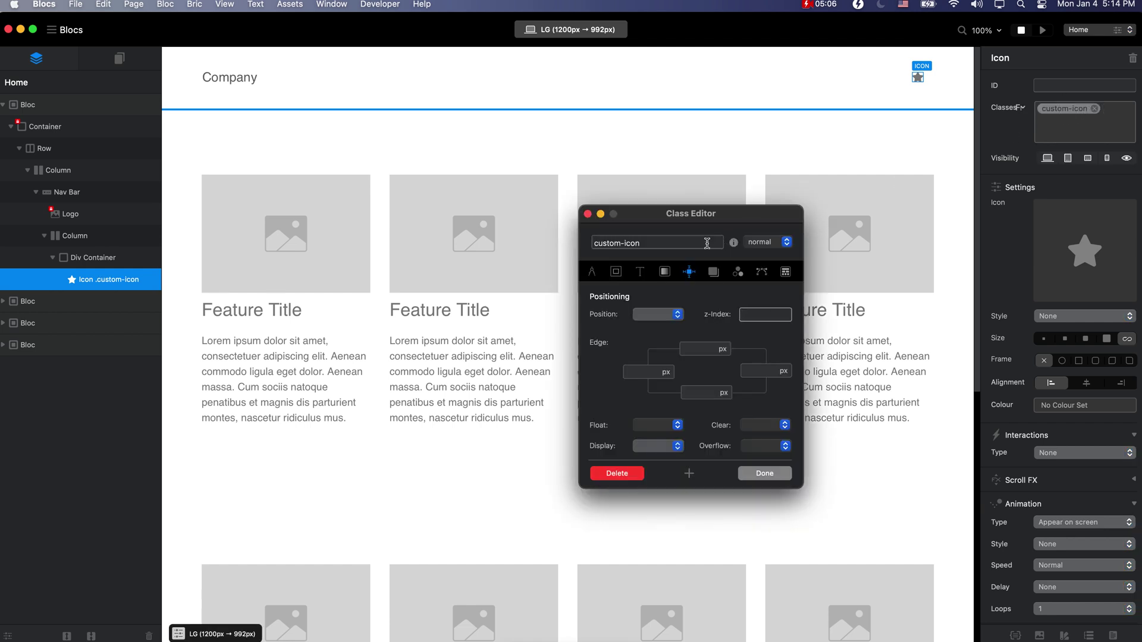
pyautogui.click(592, 273)
pyautogui.click(637, 273)
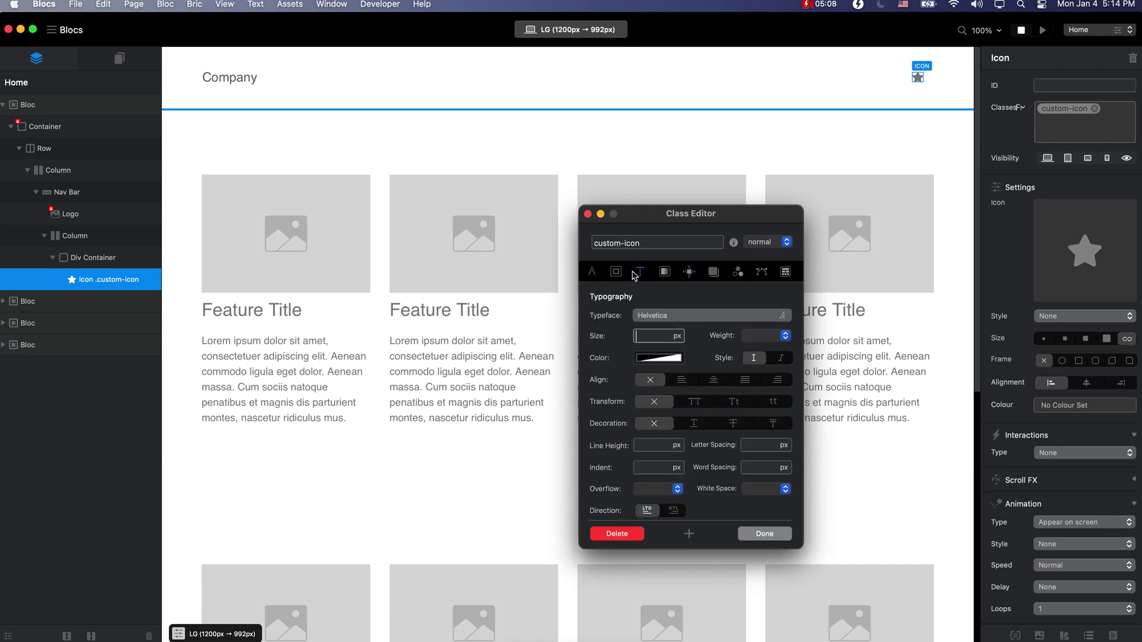
pyautogui.click(646, 335)
pyautogui.write('40')
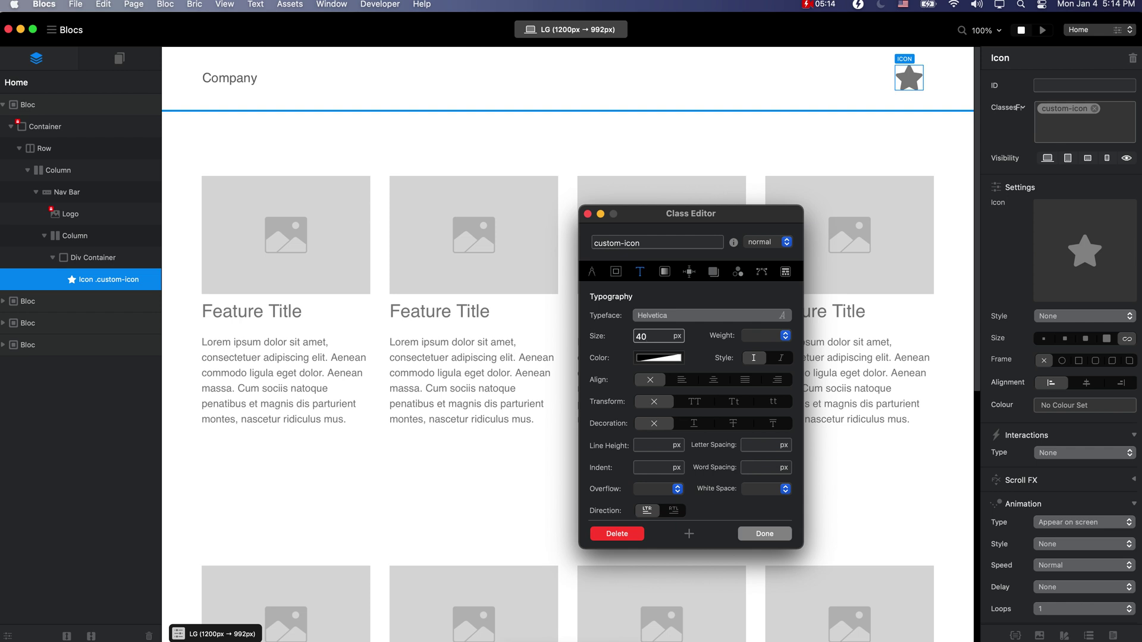
# Set the custom-icon size to 30 px at the SM breakpoint, check the MD breakpoint, and return to LG
pyautogui.press('super+3')
pyautogui.press('BackSpace')
pyautogui.press('BackSpace')
pyautogui.write('30')
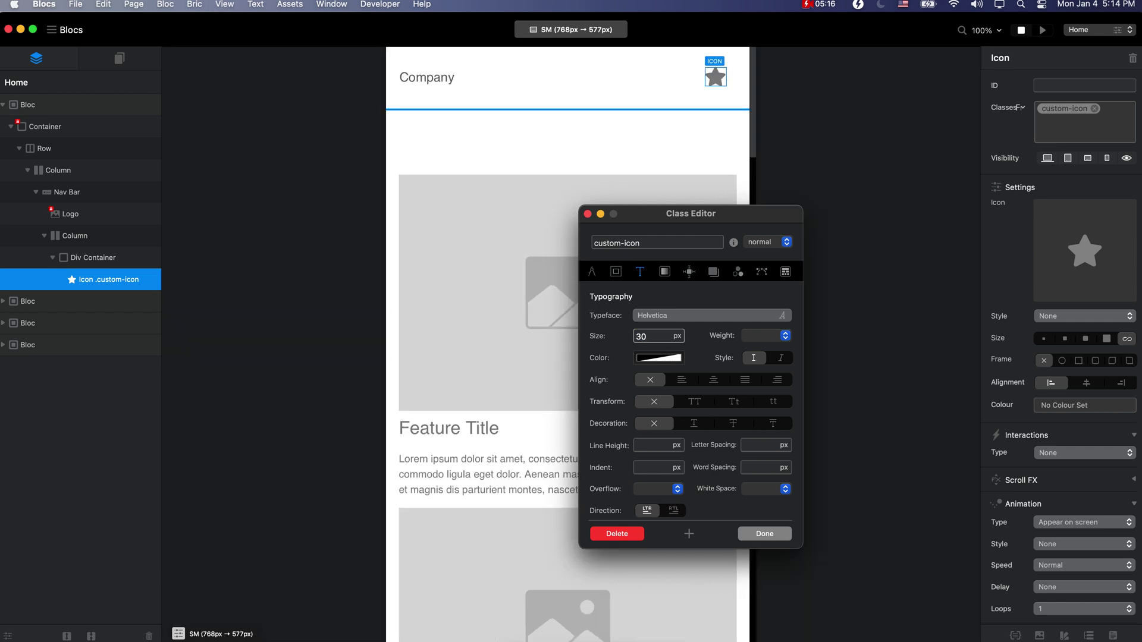
pyautogui.press('super+2')
pyautogui.press('super+1')
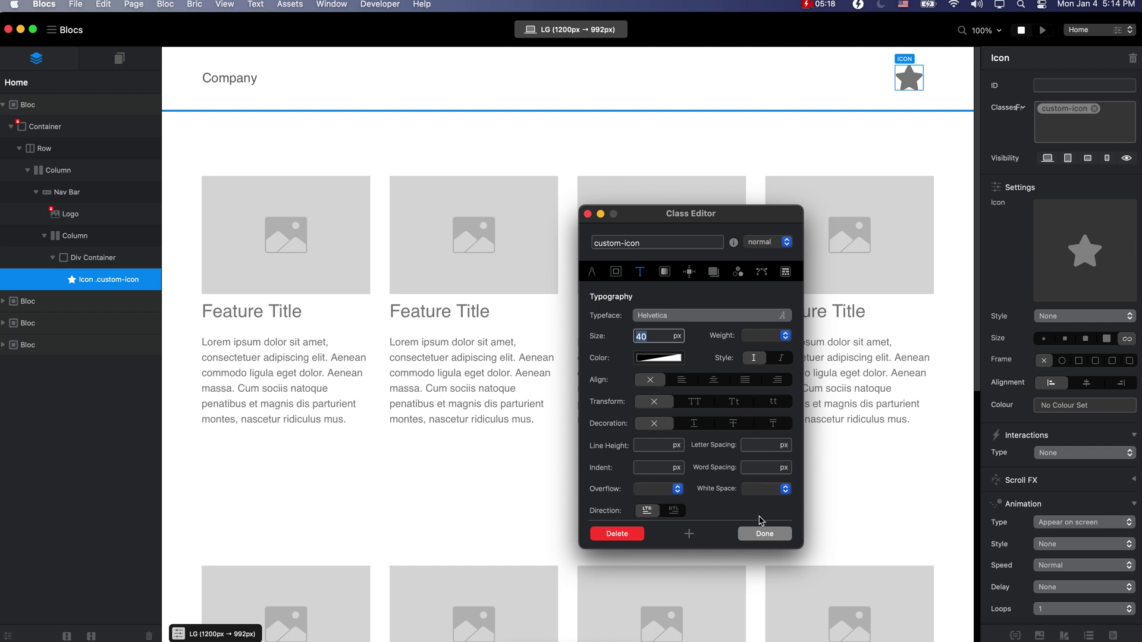
# Set the custom-icon class's normal-state typography colour to solid black
pyautogui.click(659, 357)
pyautogui.moveTo(754, 426); pyautogui.dragTo(943, 426)
pyautogui.click(818, 315)
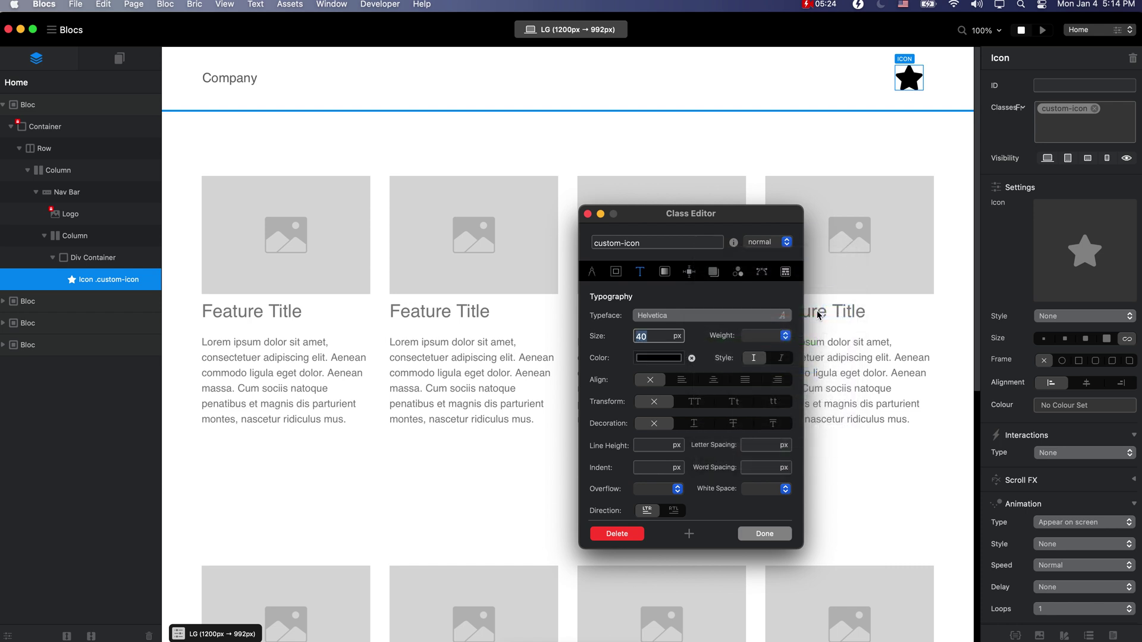
# Give the custom-icon class's :hover state a dark brown typography colour and finish editing the class
pyautogui.click(777, 245)
pyautogui.click(640, 366)
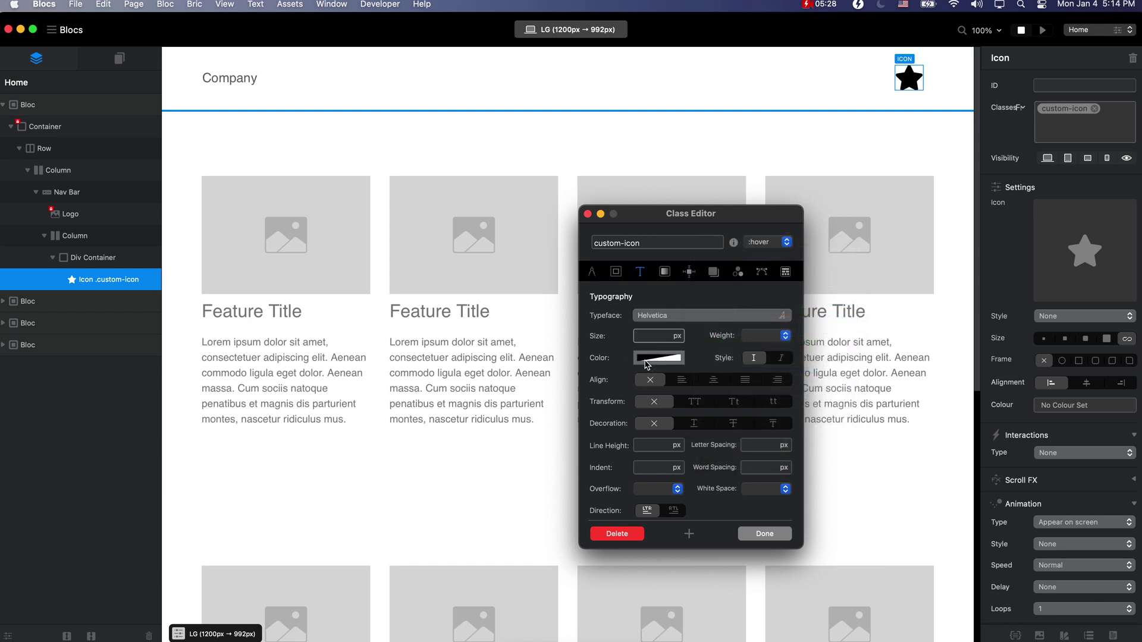
pyautogui.click(743, 456)
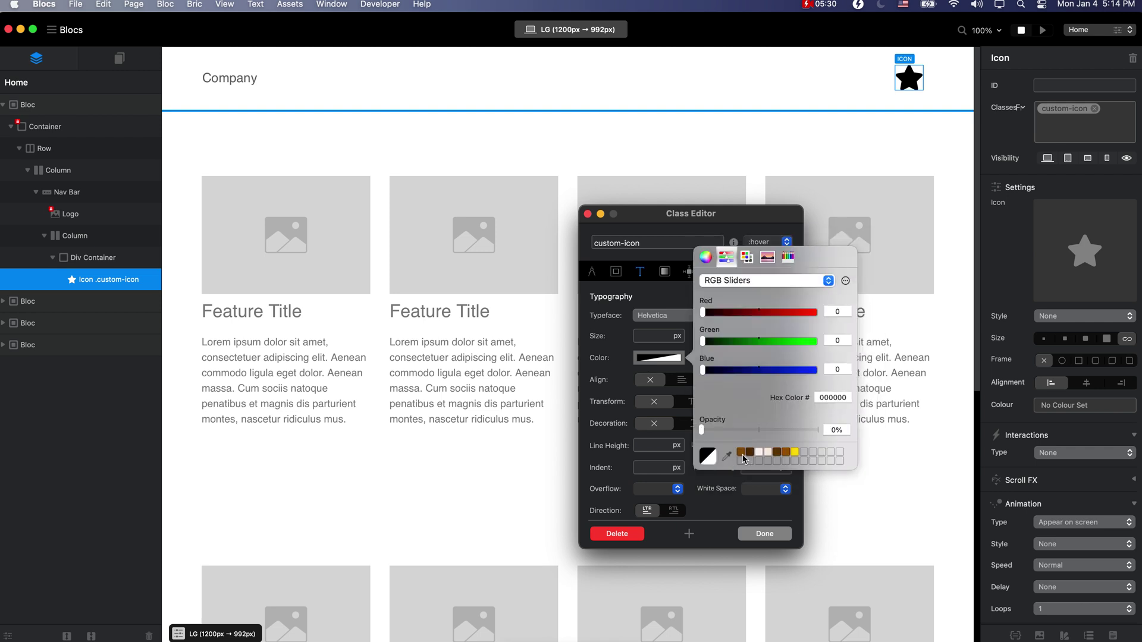
pyautogui.click(750, 454)
pyautogui.click(683, 299)
pyautogui.click(765, 533)
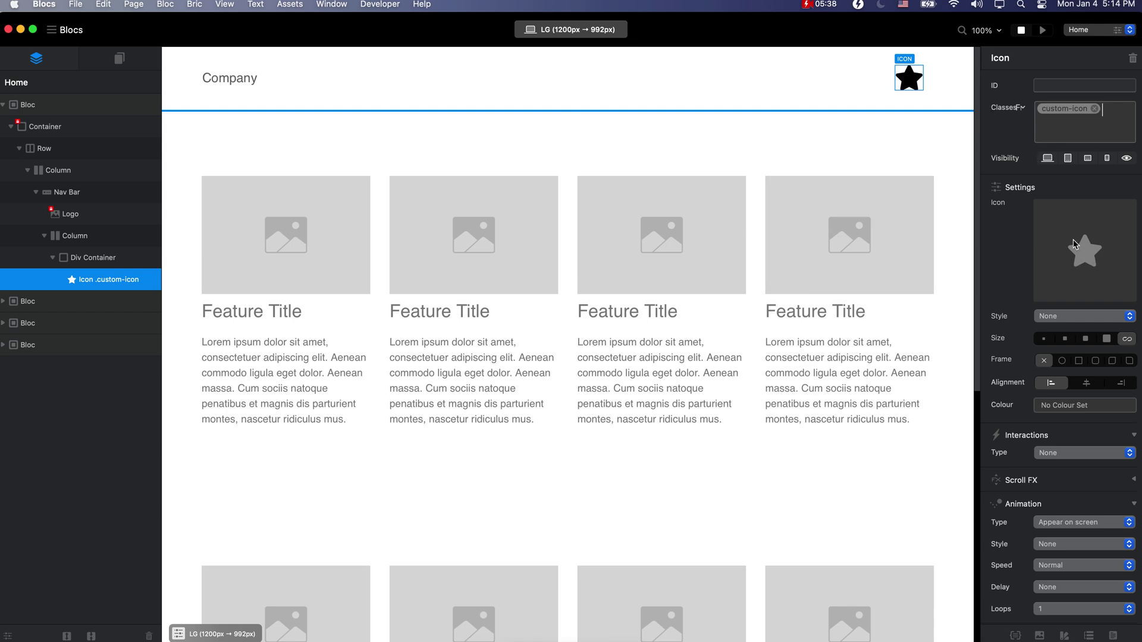
# Replace the star with the Font Awesome 5 hamburger icon by searching the icon fonts for "ham"
pyautogui.click(1074, 244)
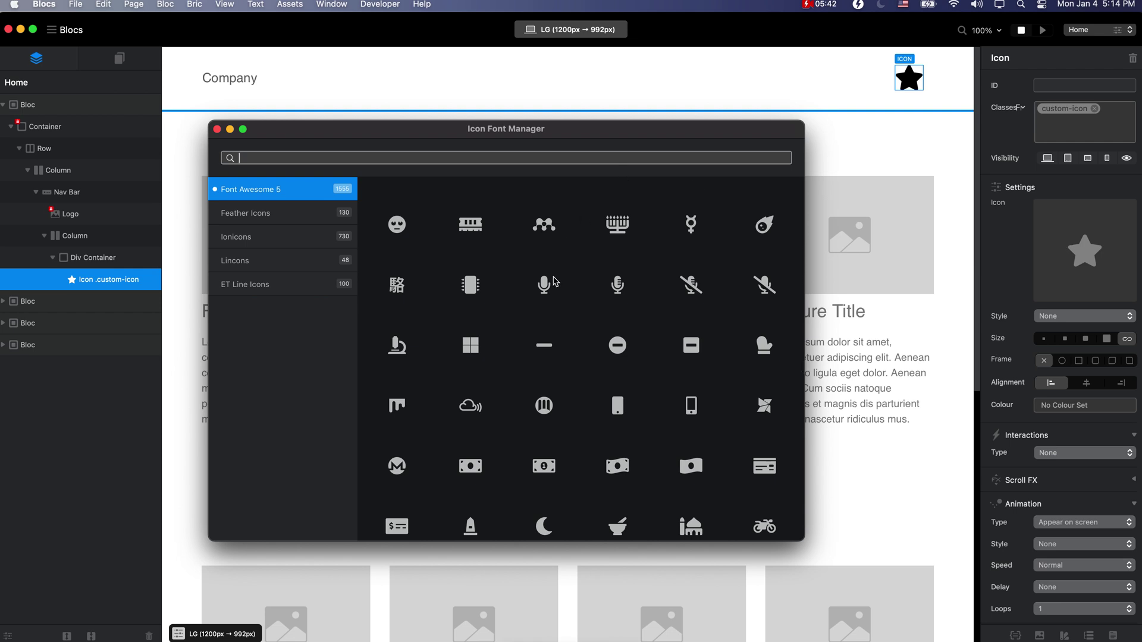
pyautogui.write('ham')
pyautogui.click(402, 217)
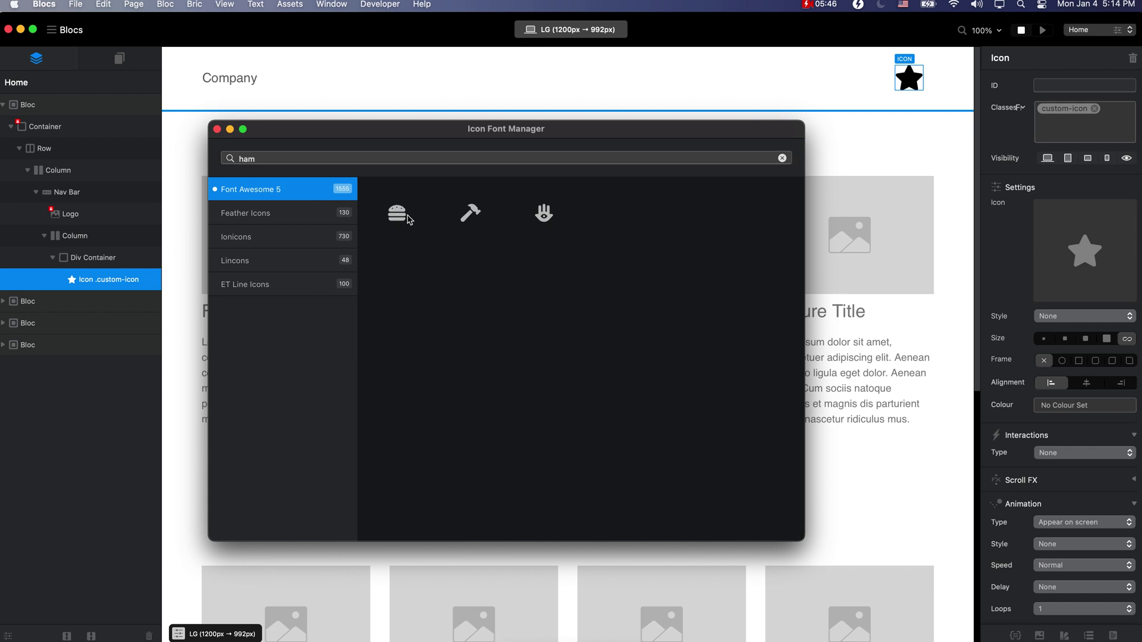
pyautogui.click(217, 129)
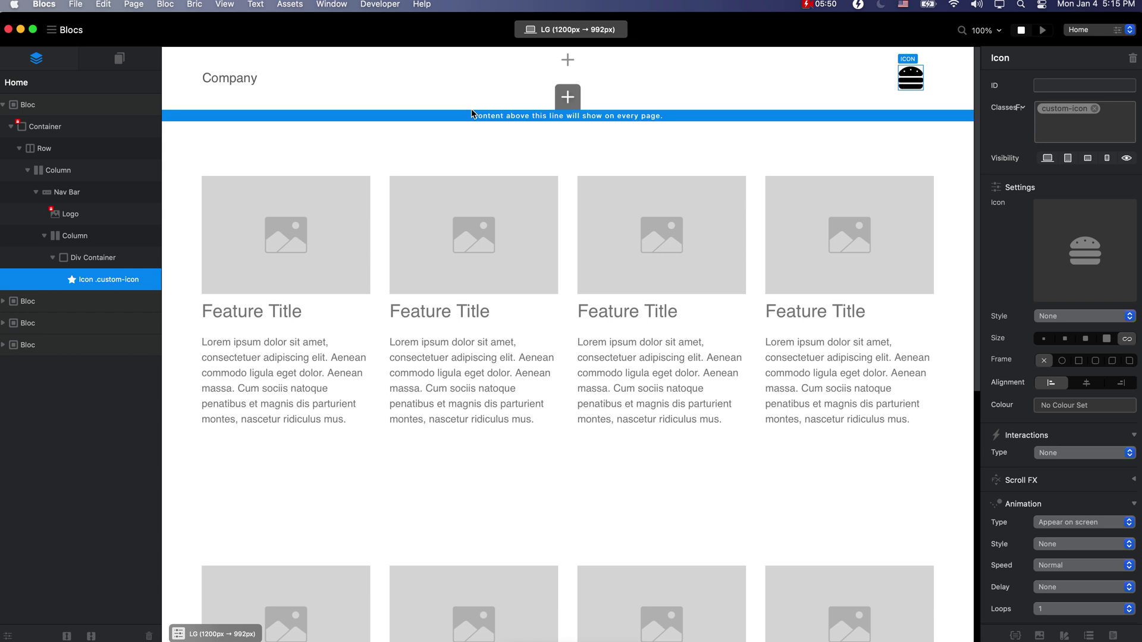
# Preview the page in the browser view to check the hamburger icon in the navigation, and return to editing
pyautogui.click(1043, 29)
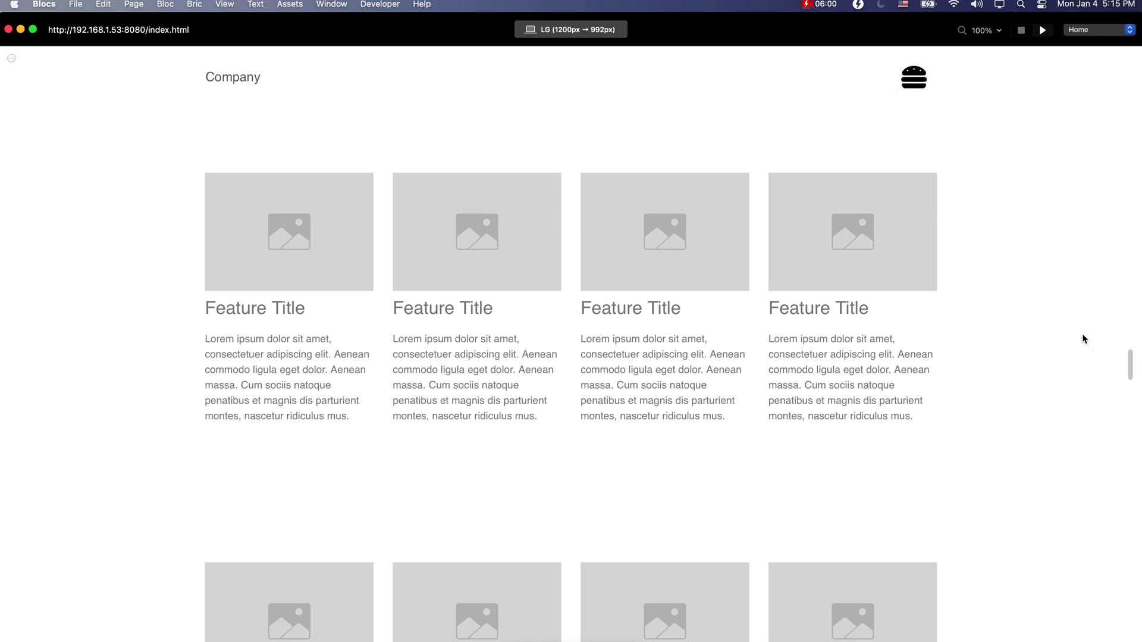
pyautogui.moveTo(1128, 361)
pyautogui.mouseDown()
pyautogui.moveTo(706, 365)
pyautogui.moveTo(682, 351)
pyautogui.moveTo(840, 350)
pyautogui.moveTo(793, 363)
pyautogui.moveTo(737, 352)
pyautogui.moveTo(845, 348)
pyautogui.moveTo(696, 365)
pyautogui.moveTo(1094, 325)
pyautogui.moveTo(1138, 360)
pyautogui.mouseUp()
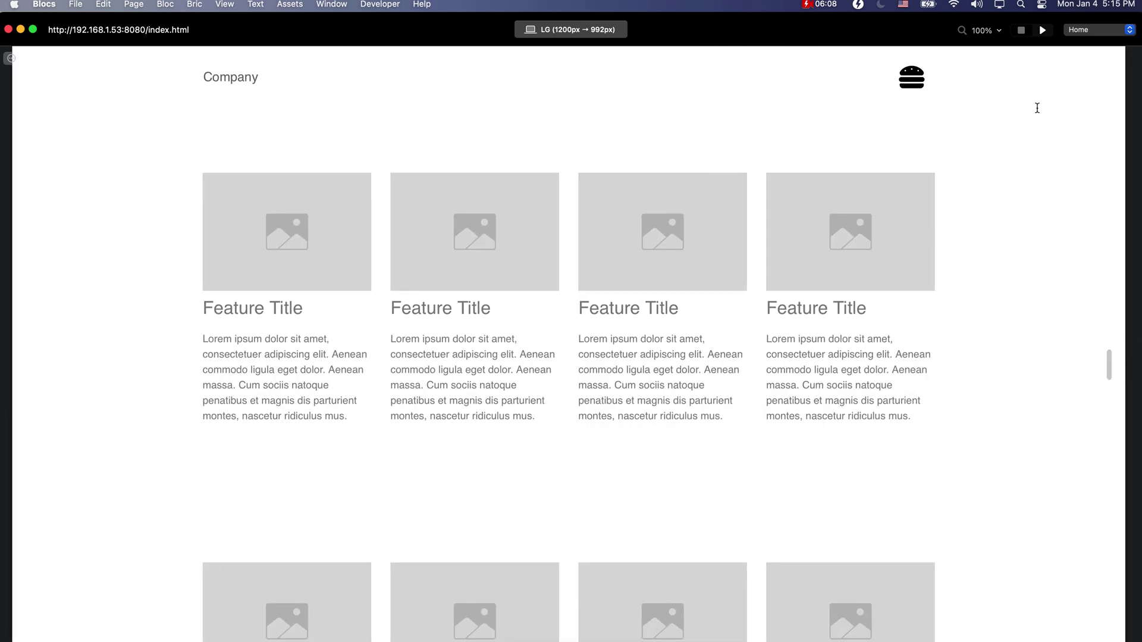
pyautogui.click(1021, 31)
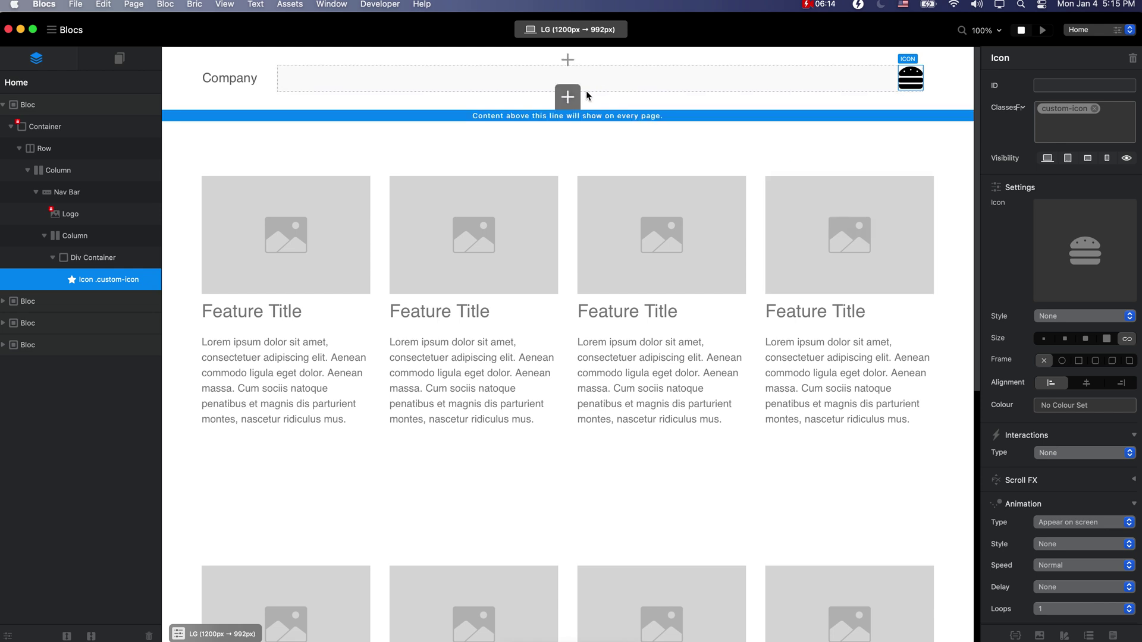
# Add a Structure 1 Column bloc directly below the navigation and place a Heading Four bric in its column
pyautogui.click(569, 97)
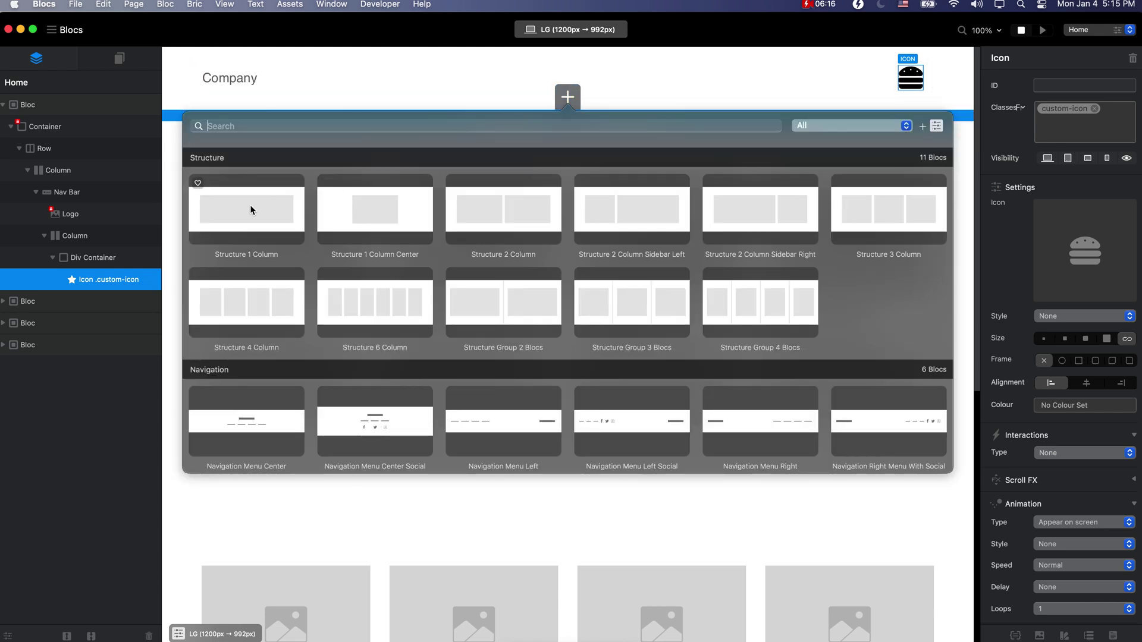
pyautogui.click(261, 213)
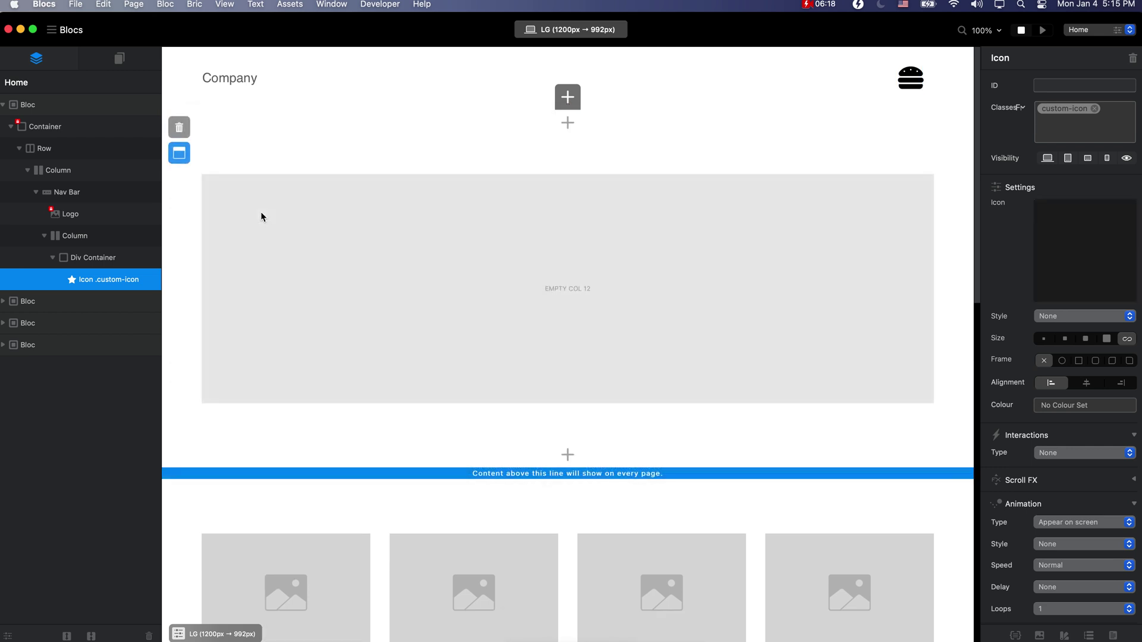
pyautogui.click(671, 312)
pyautogui.click(569, 288)
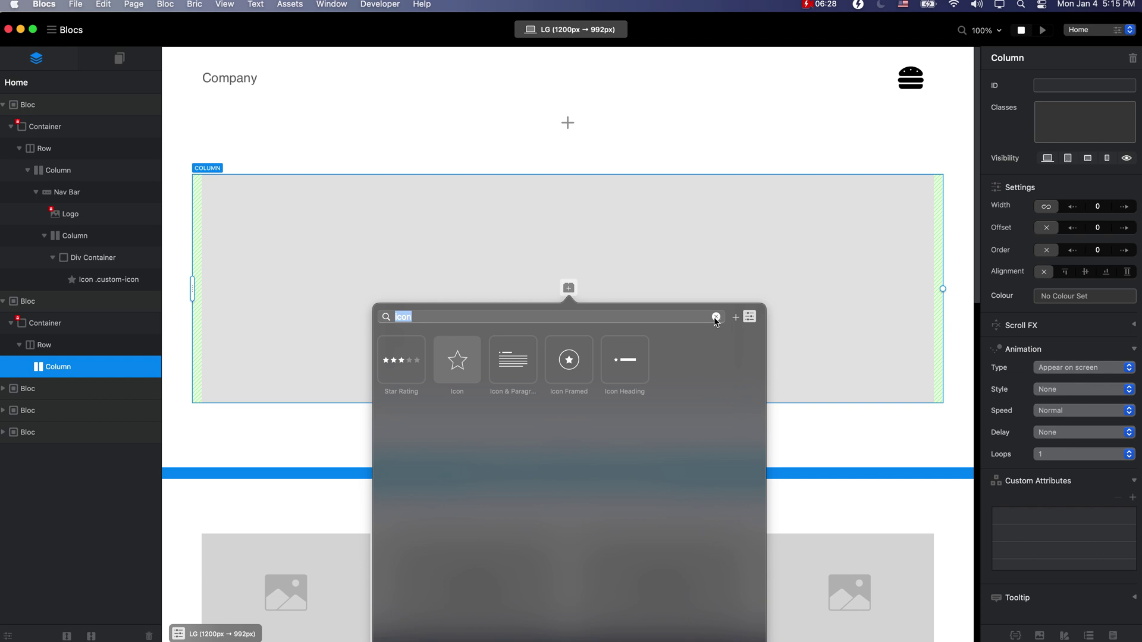
pyautogui.write('link')
pyautogui.press('super+a')
pyautogui.press('BackSpace')
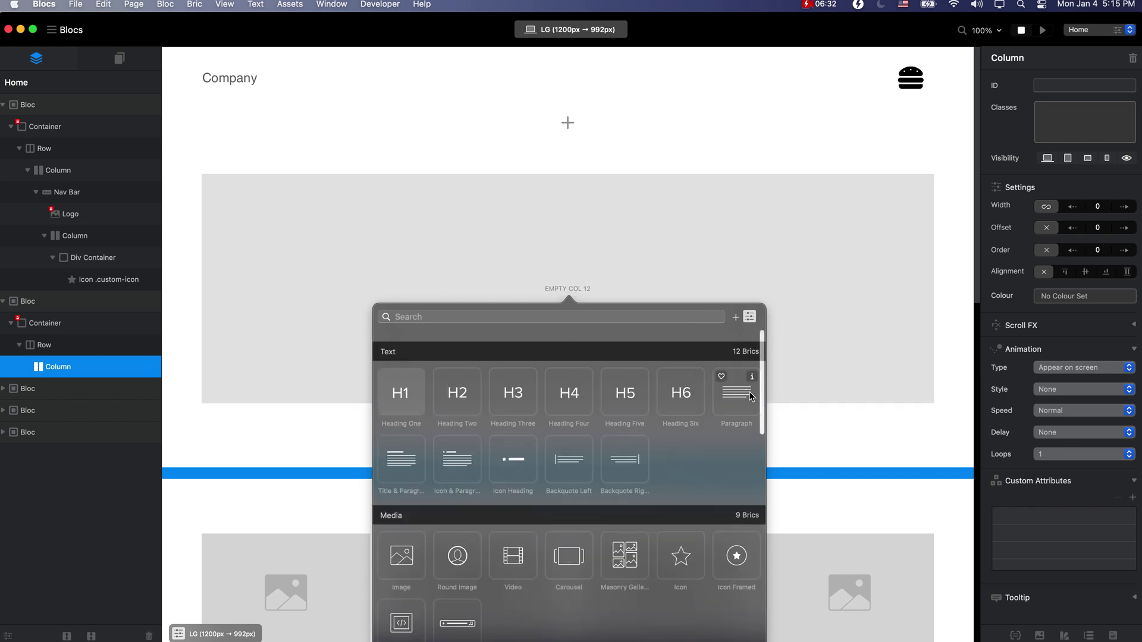
pyautogui.click(582, 396)
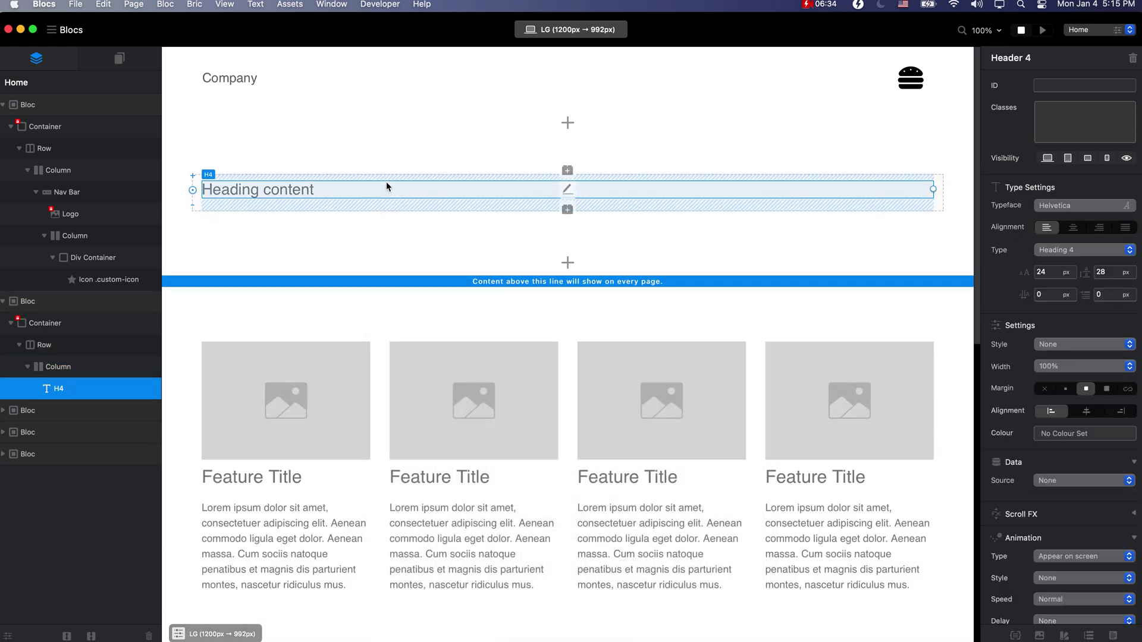
# Change the new heading's text to "About" and turn that text into a link
pyautogui.doubleClick(390, 188)
pyautogui.write('About')
pyautogui.press('Escape')
pyautogui.click(255, 242)
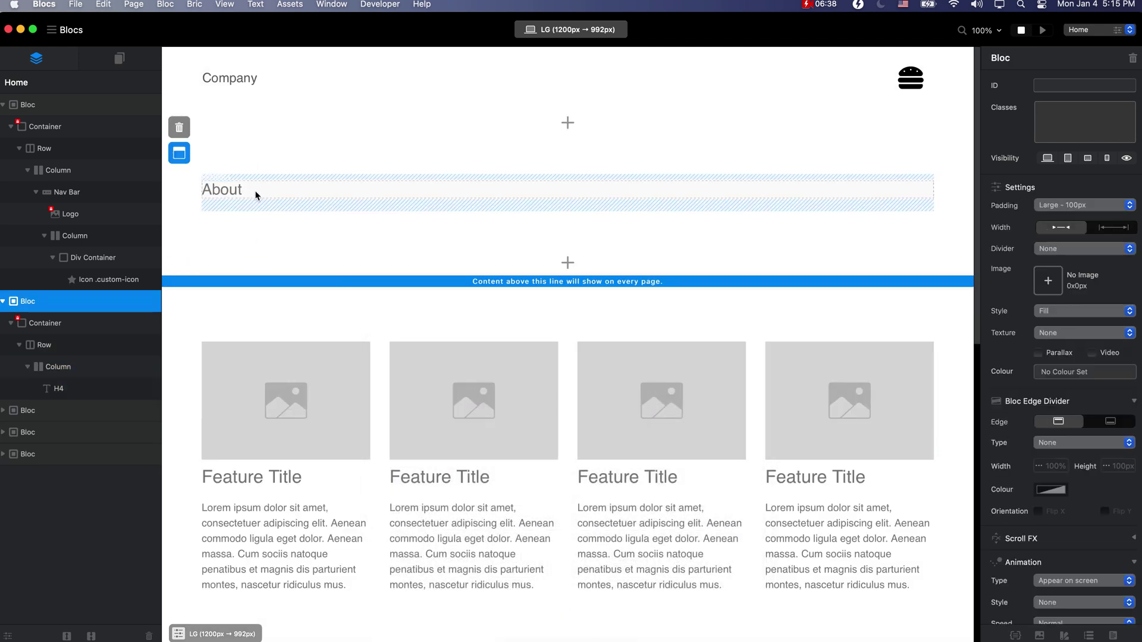
pyautogui.doubleClick(254, 191)
pyautogui.click(250, 171)
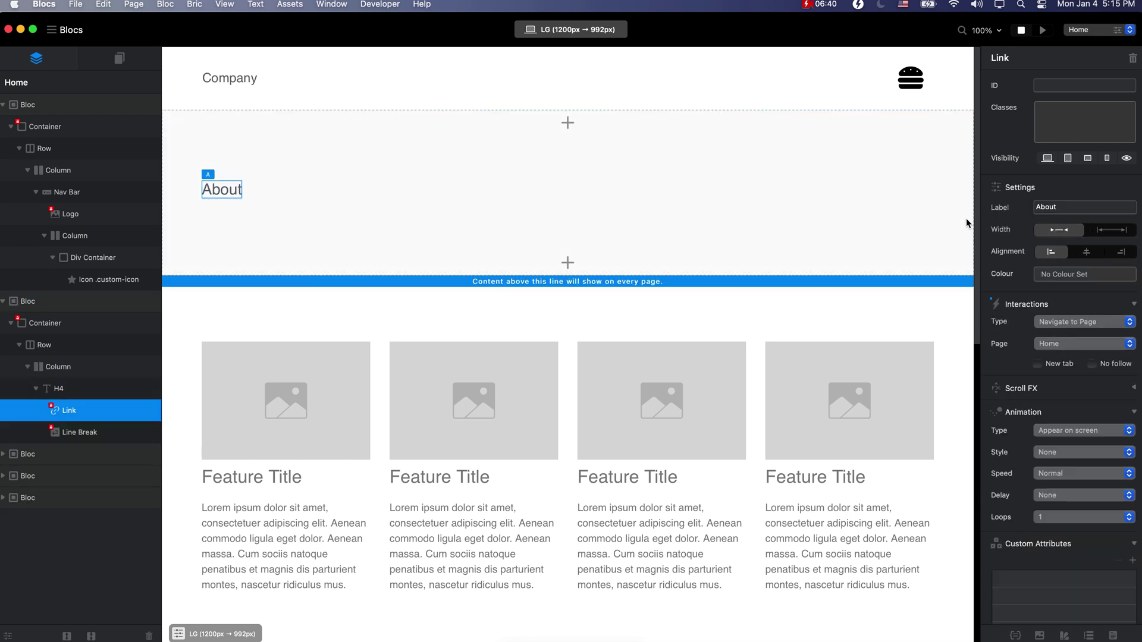
# Give the About heading the small margin and duplicate it three times
pyautogui.click(443, 190)
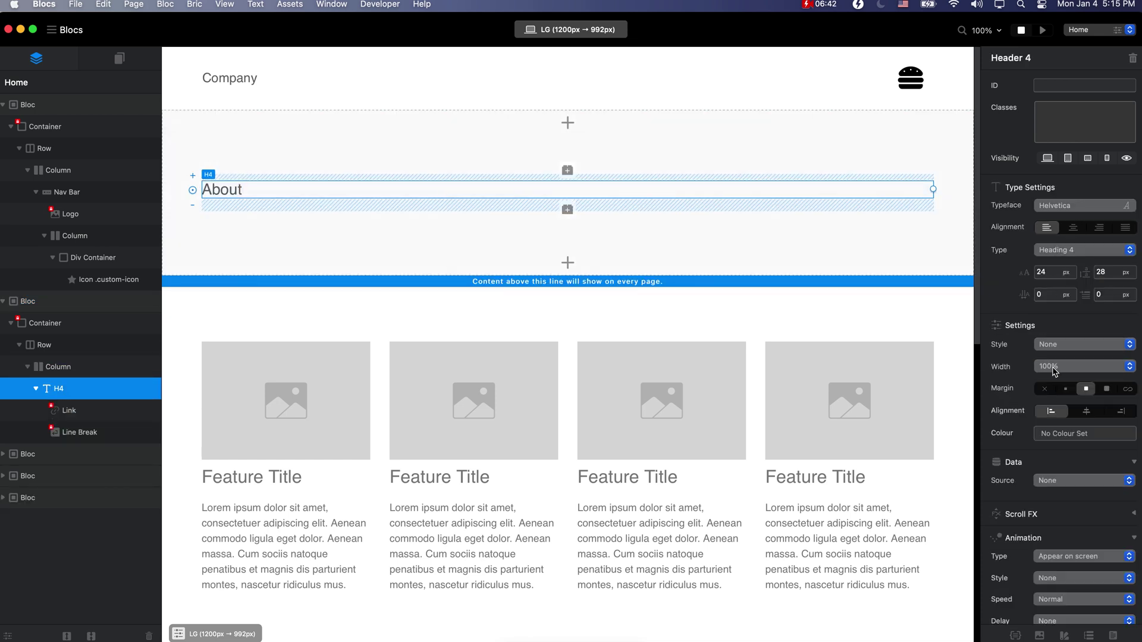
pyautogui.click(1068, 389)
pyautogui.press('super+d')
pyautogui.press('super+d')
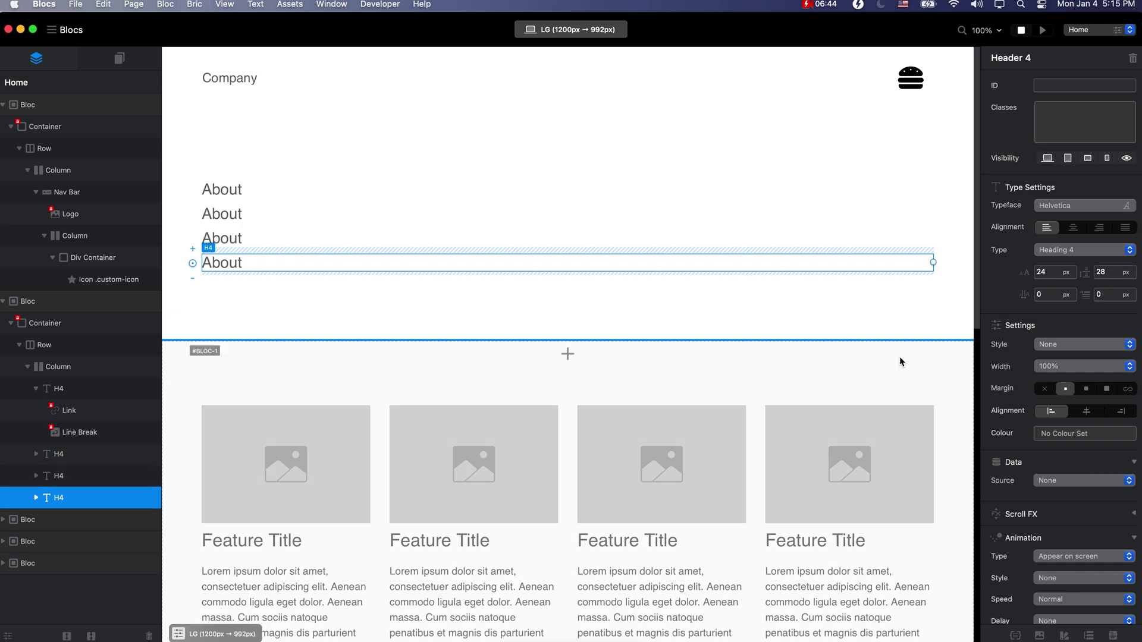
# Relabel the second heading's link as "Gallery" and the third heading's link as "Product"
pyautogui.click(225, 215)
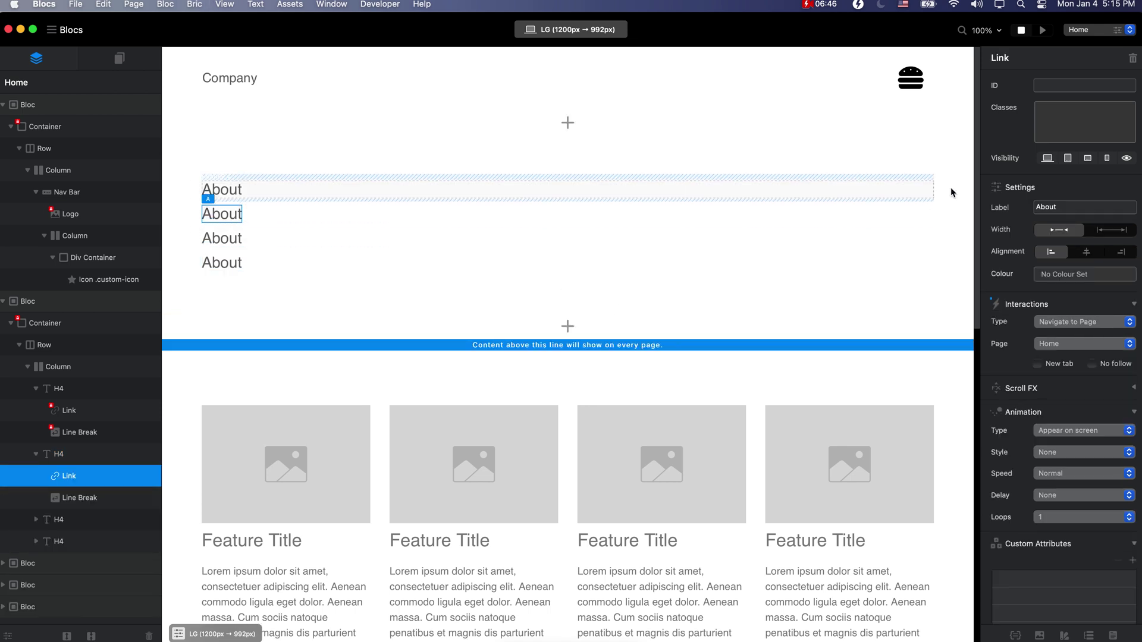
pyautogui.doubleClick(1079, 208)
pyautogui.write('Gallery')
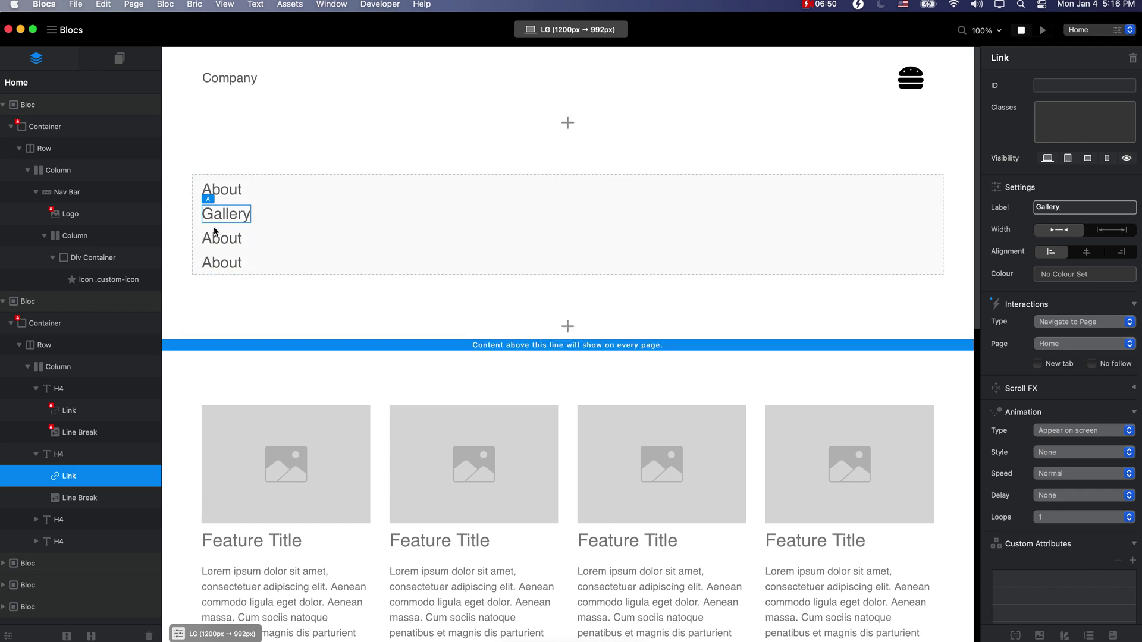
pyautogui.click(216, 235)
pyautogui.click(218, 238)
pyautogui.doubleClick(1043, 207)
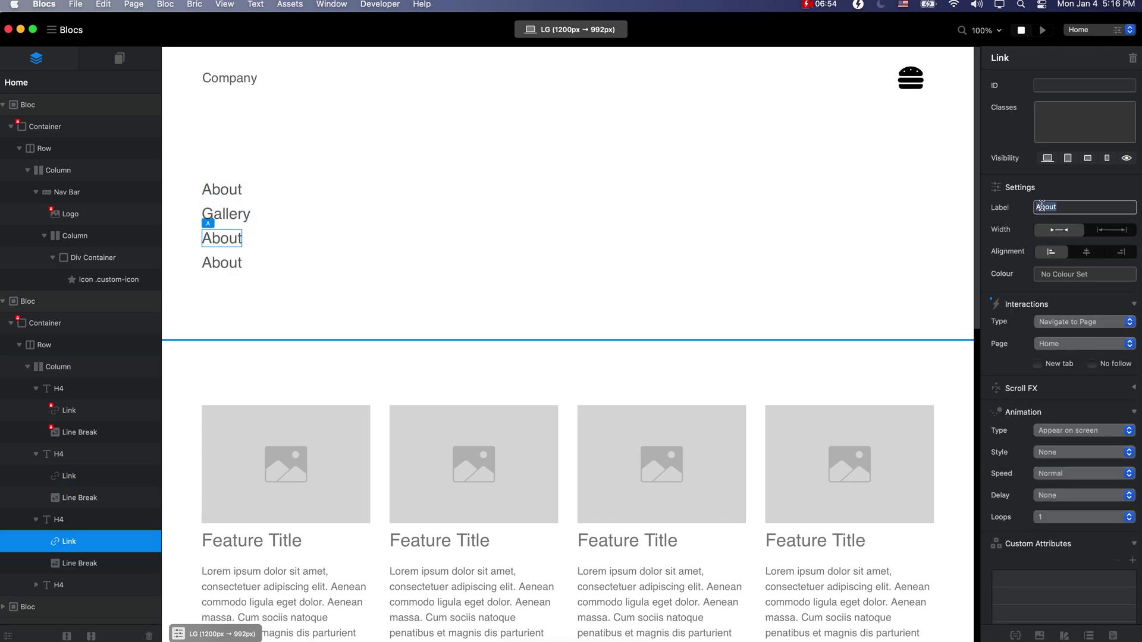
pyautogui.write('Product')
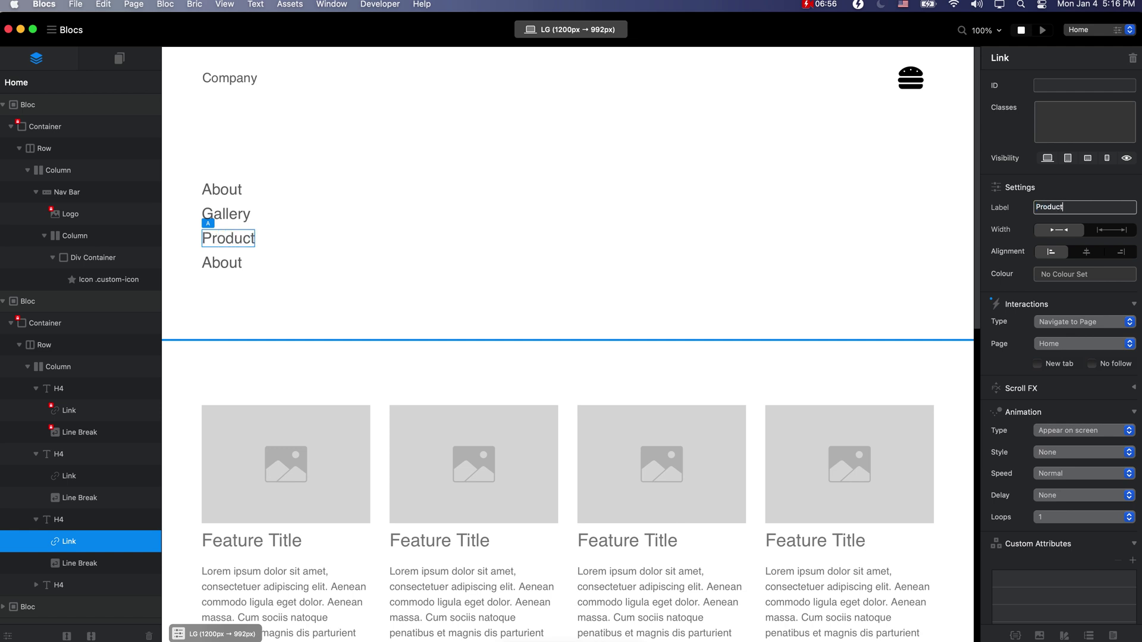
# Relabel the fourth heading's link as "Contact"
pyautogui.click(229, 263)
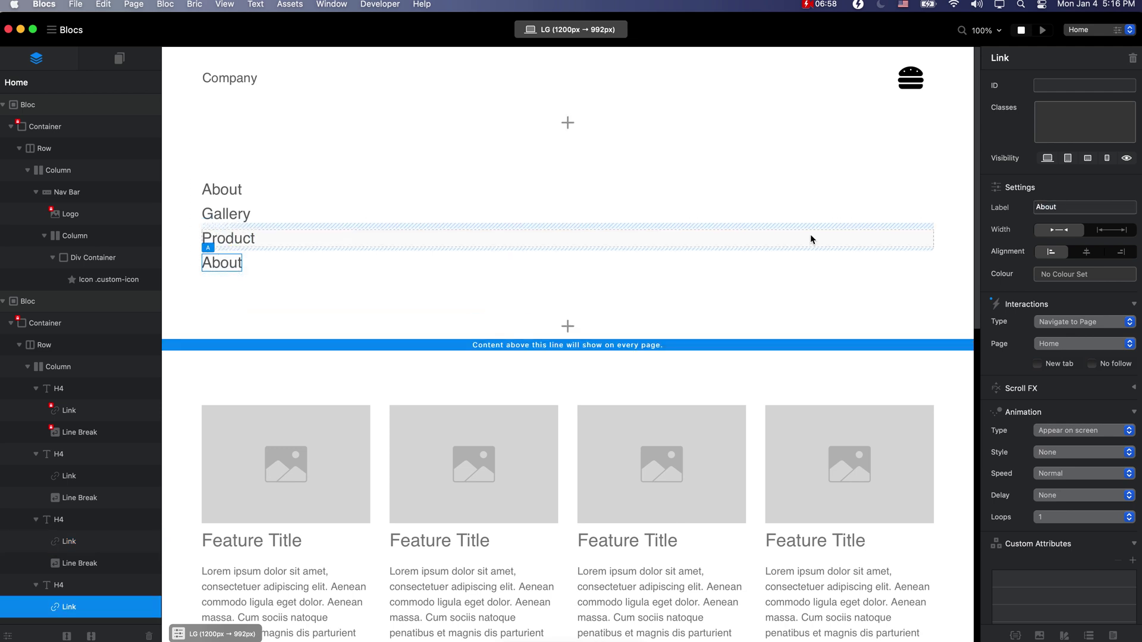
pyautogui.doubleClick(1069, 208)
pyautogui.write('Con')
pyautogui.write('tct')
pyautogui.press('BackSpace')
pyautogui.press('BackSpace')
pyautogui.write('at')
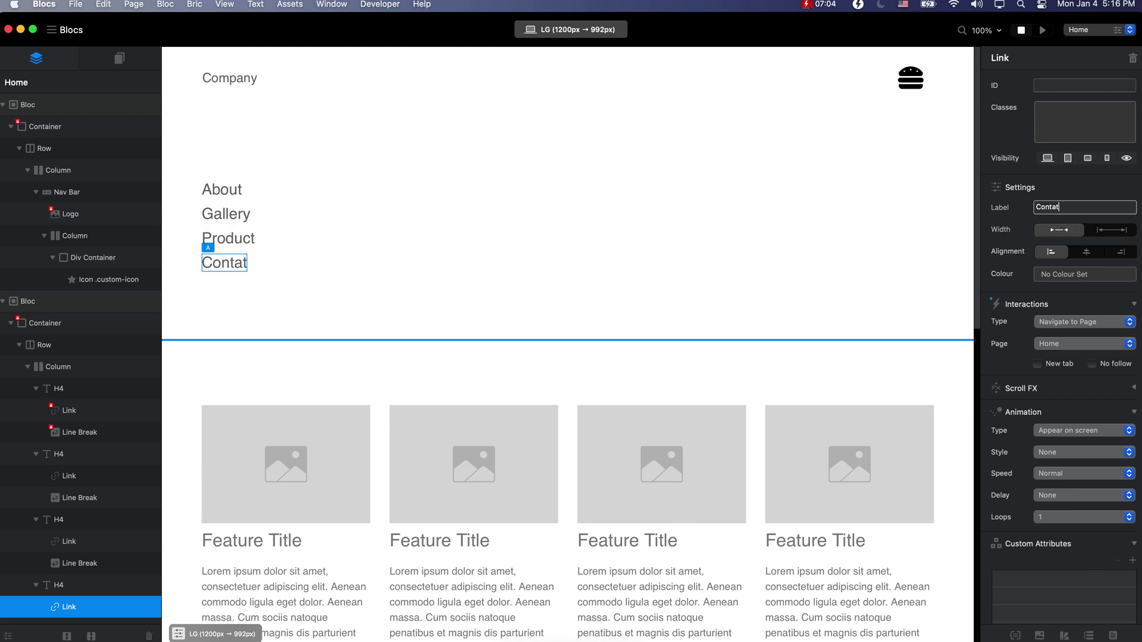
pyautogui.press('BackSpace')
pyautogui.write('ct')
# Review the page and interaction type options available for the Contact link
pyautogui.click(1098, 345)
pyautogui.click(1099, 344)
pyautogui.click(1118, 322)
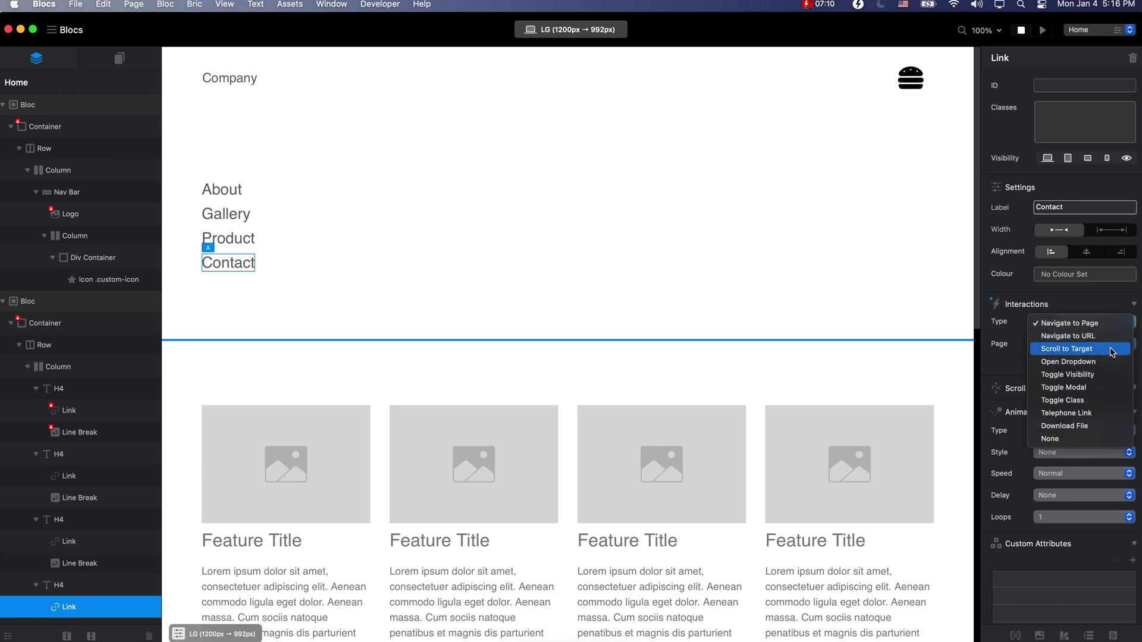
pyautogui.click(1115, 335)
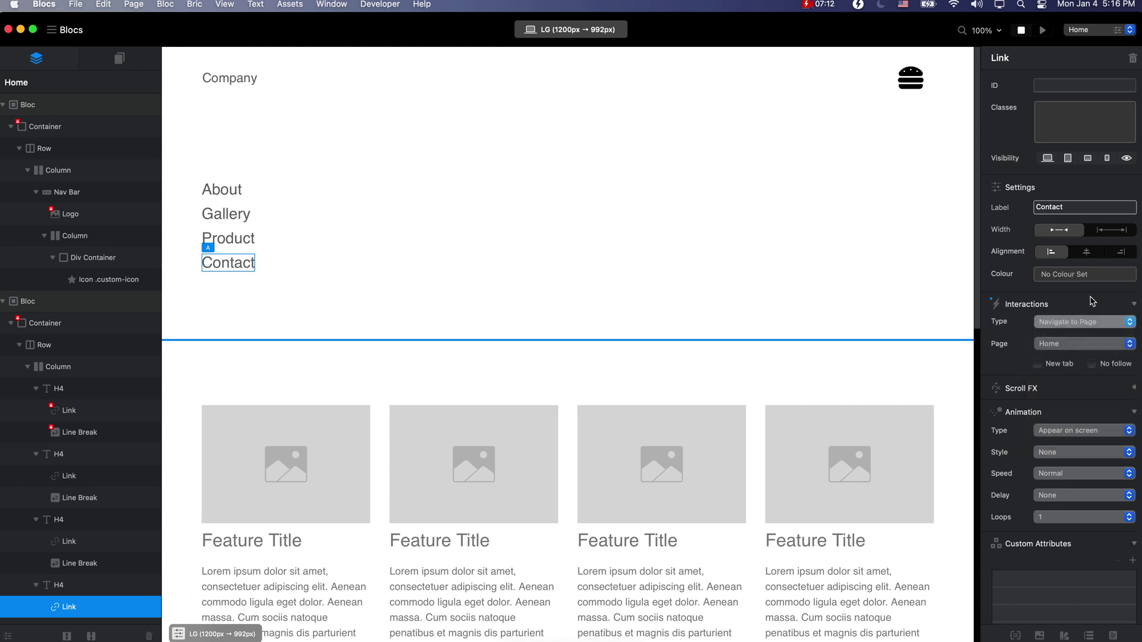
pyautogui.click(333, 317)
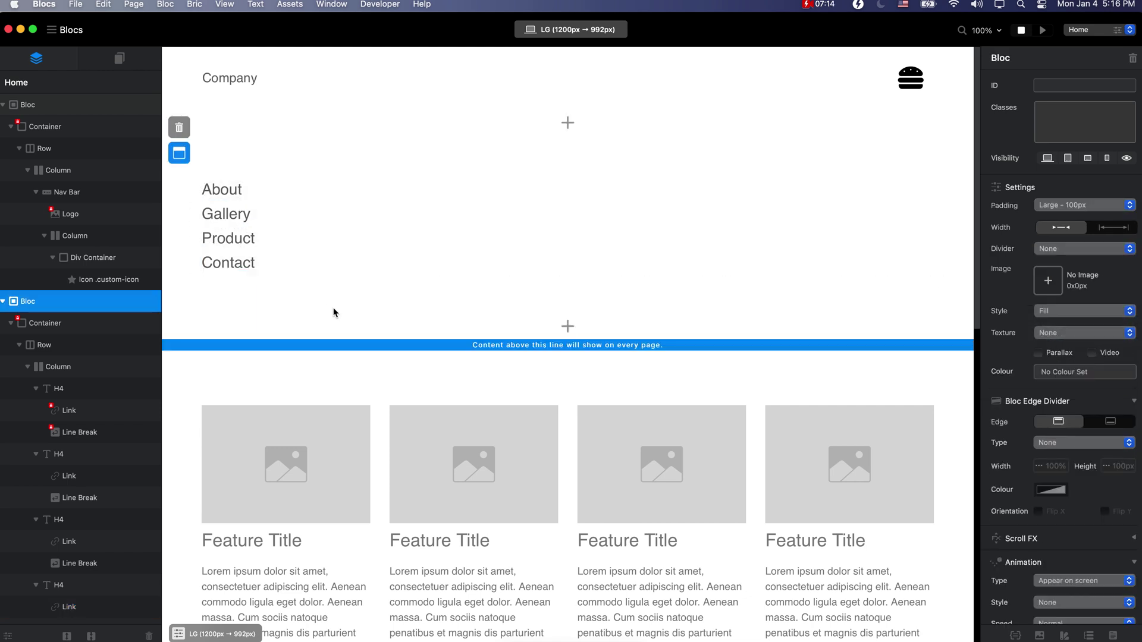
# Give the Contact heading the large margin and add a Form bric beneath it
pyautogui.click(319, 268)
pyautogui.click(1107, 389)
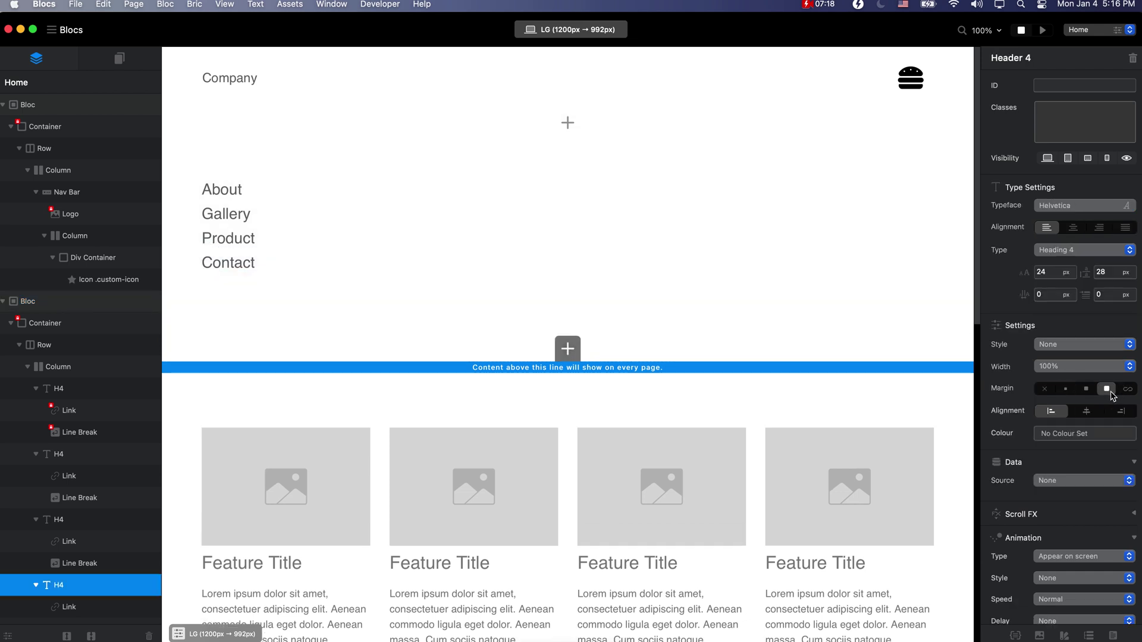
pyautogui.click(569, 283)
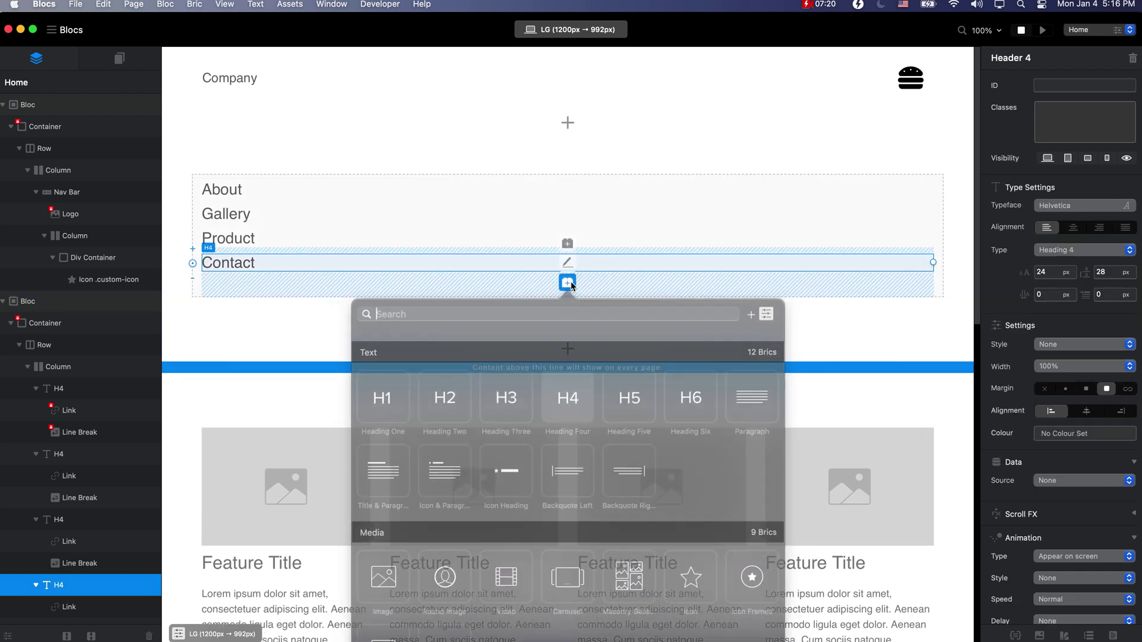
pyautogui.write('form')
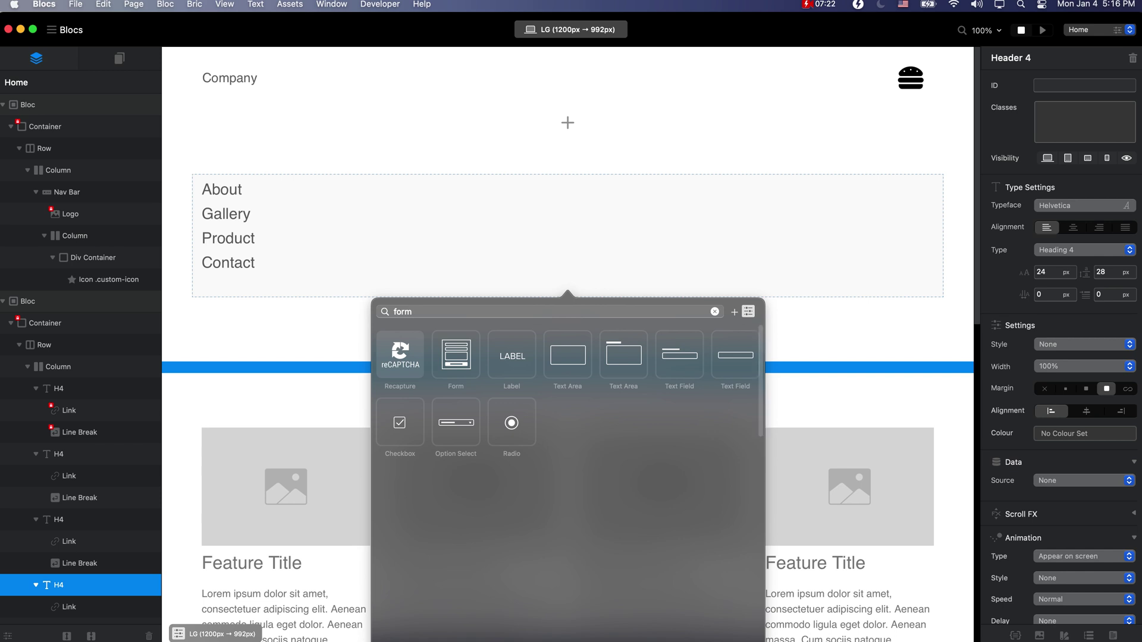
pyautogui.click(455, 355)
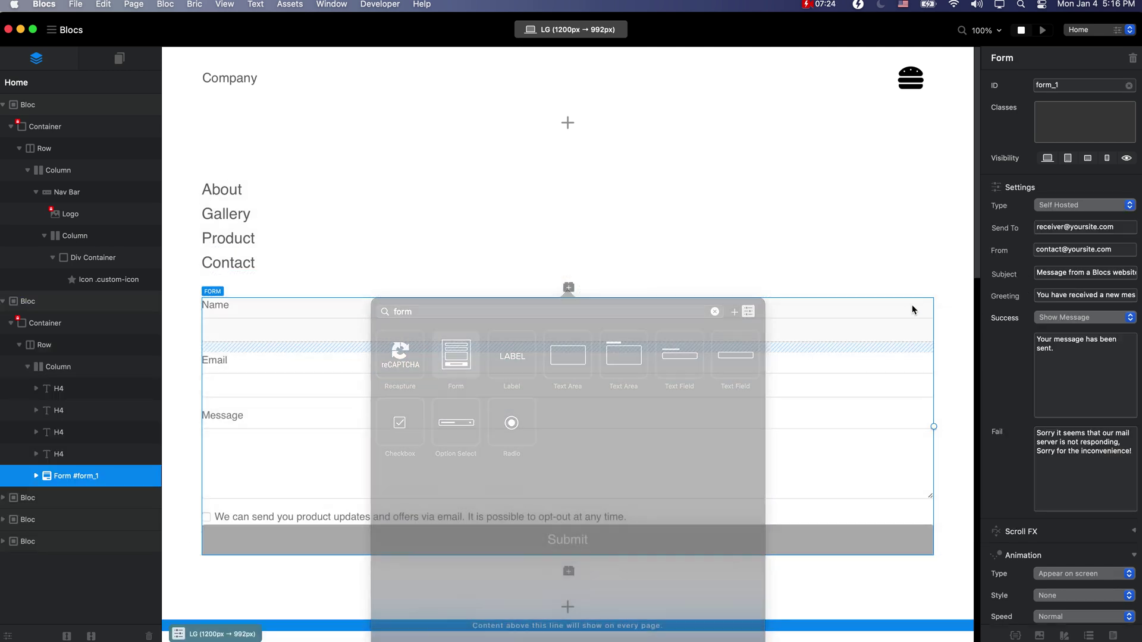
# Delete the form's Name label and give its input field the placeholder "Name"
pyautogui.click(226, 304)
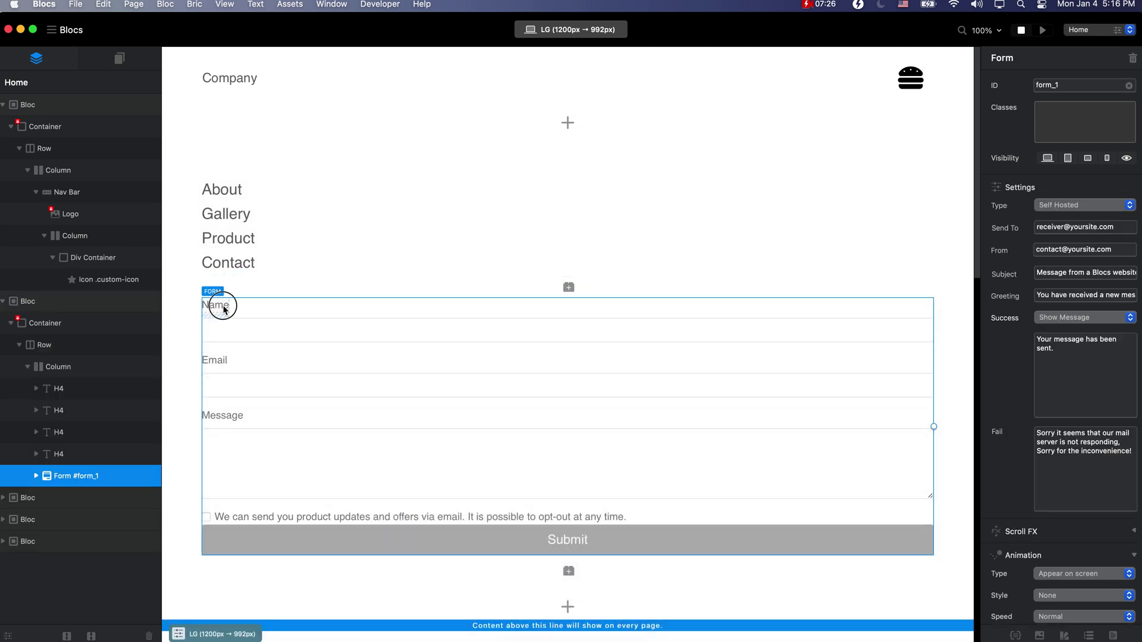
pyautogui.press('Delete')
pyautogui.click(1106, 228)
pyautogui.write('Name')
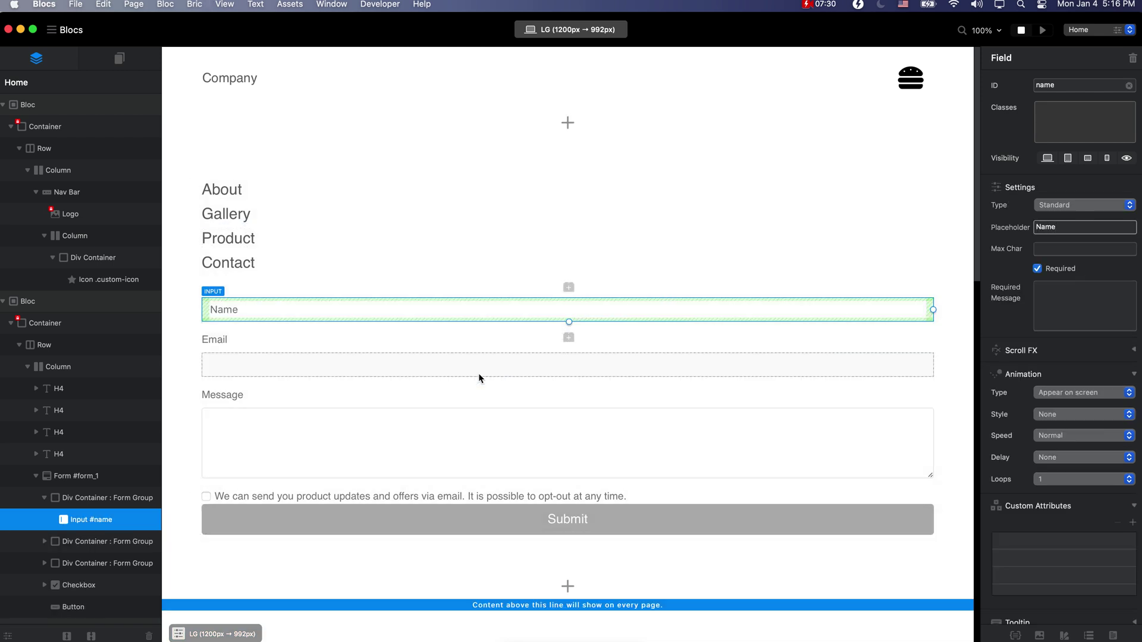
# Delete the form's Email label and give its input field the placeholder "Email"
pyautogui.click(224, 343)
pyautogui.click(221, 345)
pyautogui.press('Delete')
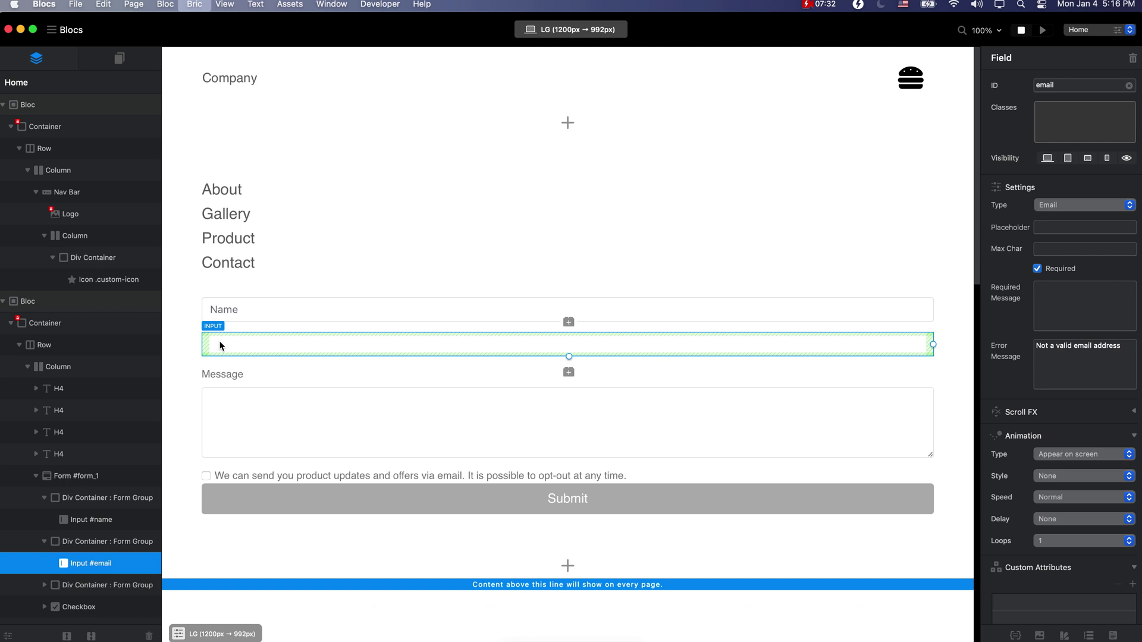
pyautogui.click(1077, 226)
pyautogui.write('Email')
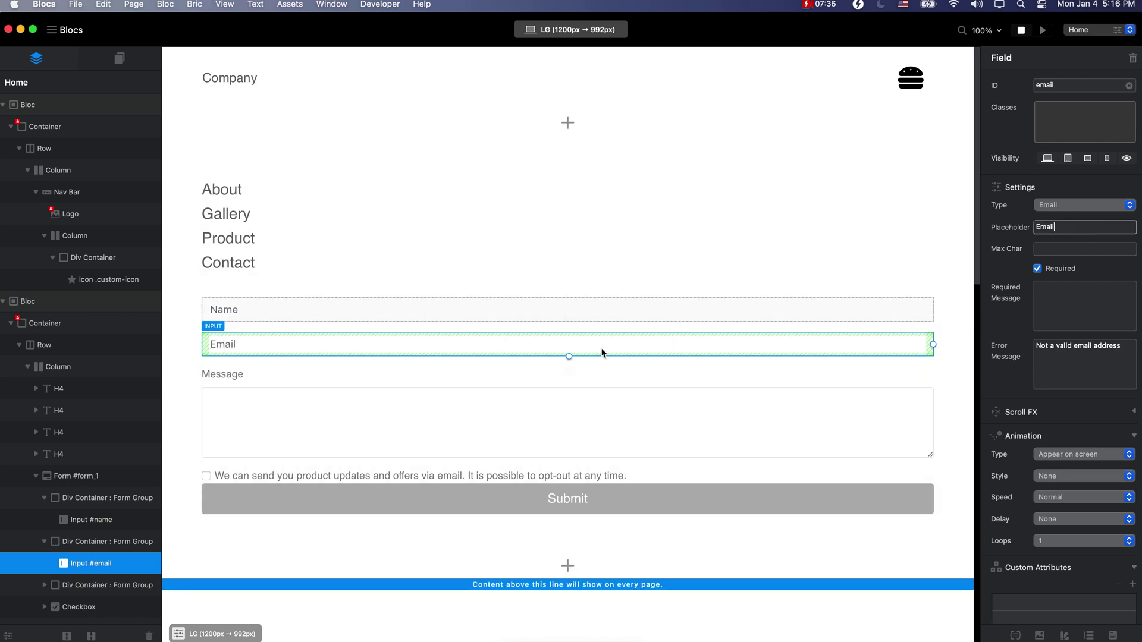
# Replace the form's Message label with the text area placeholder "Message" and delete the opt-in checkbox row
pyautogui.click(230, 376)
pyautogui.press('Delete')
pyautogui.click(1128, 229)
pyautogui.write('Message')
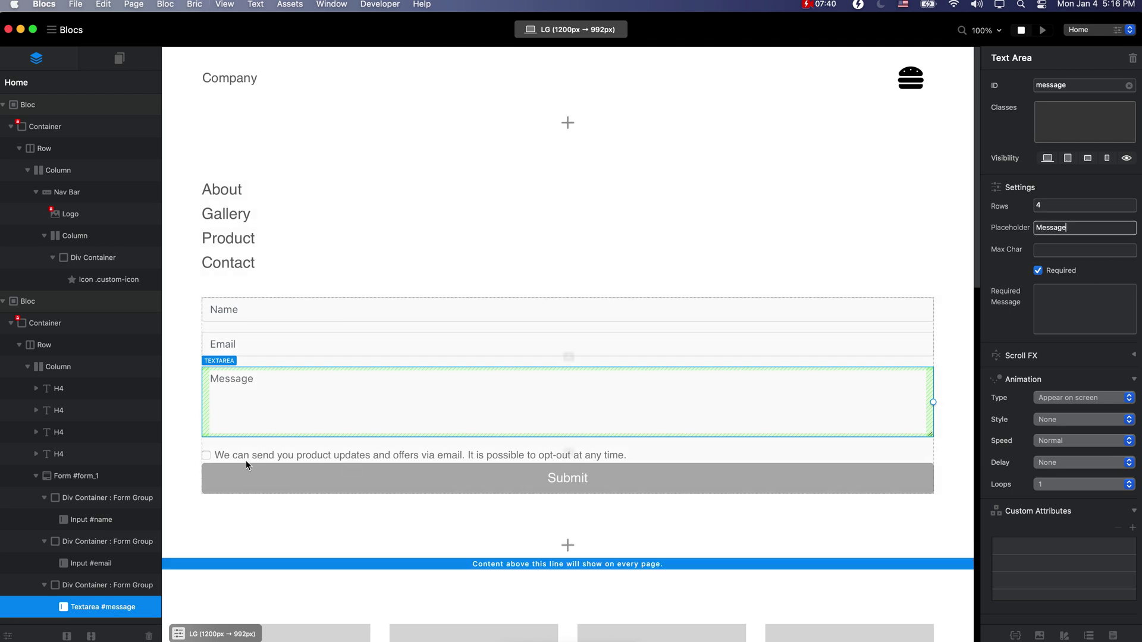
pyautogui.click(300, 454)
pyautogui.press('Delete')
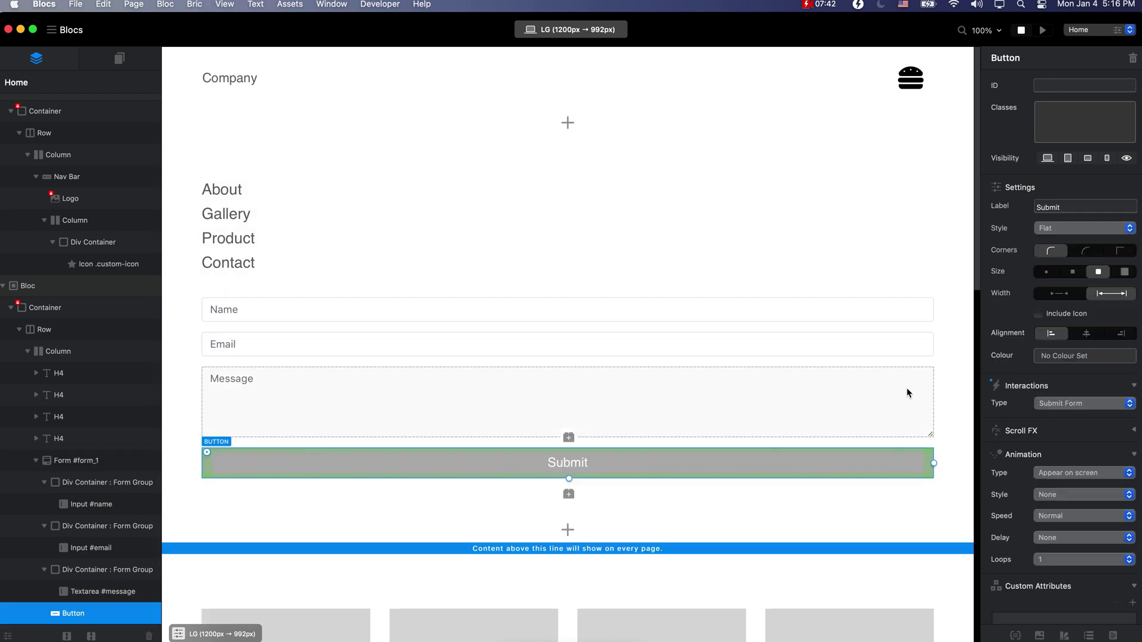
# Switch the Submit button from full width to compact width and colour it with the black #000000 swatch
pyautogui.click(1054, 294)
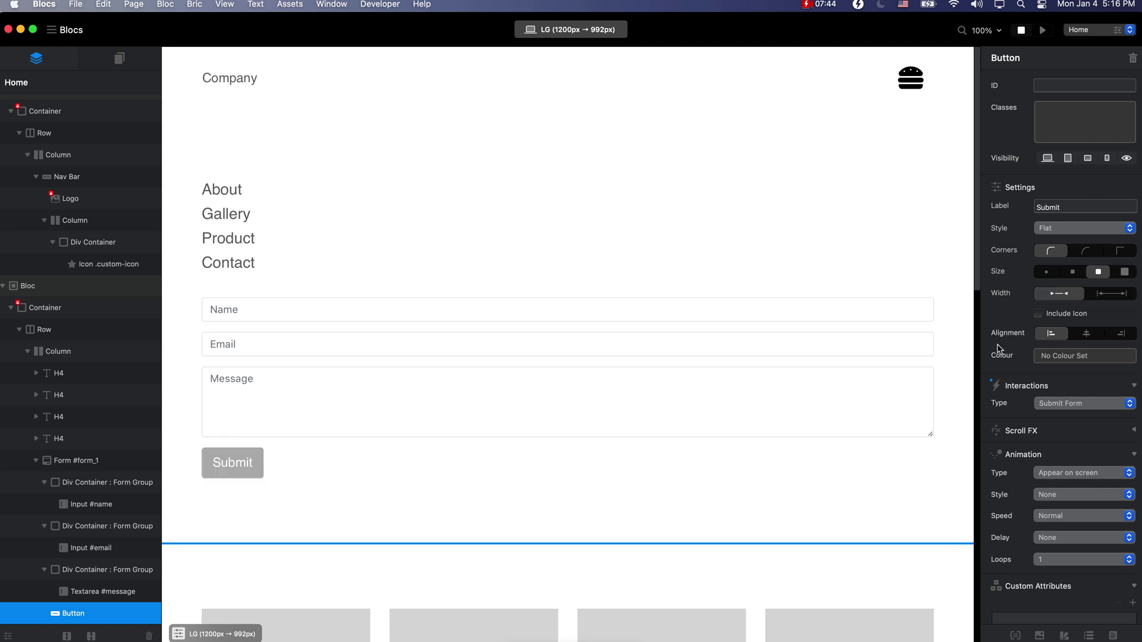
pyautogui.click(1095, 358)
pyautogui.click(778, 563)
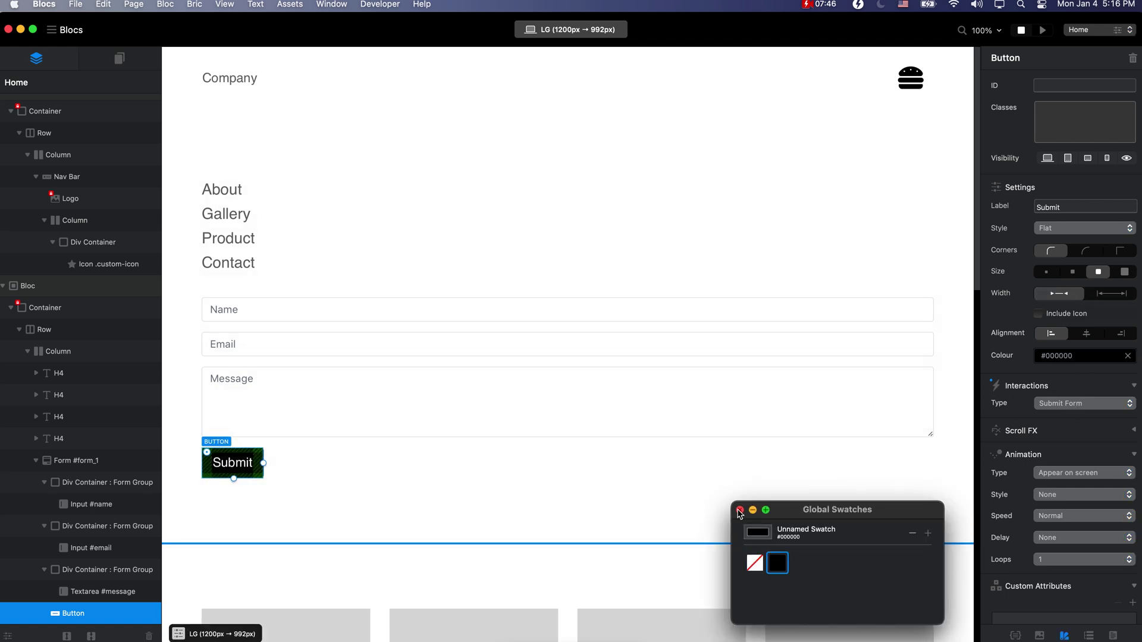
pyautogui.click(741, 511)
# Add a new #F8F8F8 colour swatch and use it as the background of the bloc holding the menu links and form
pyautogui.click(956, 245)
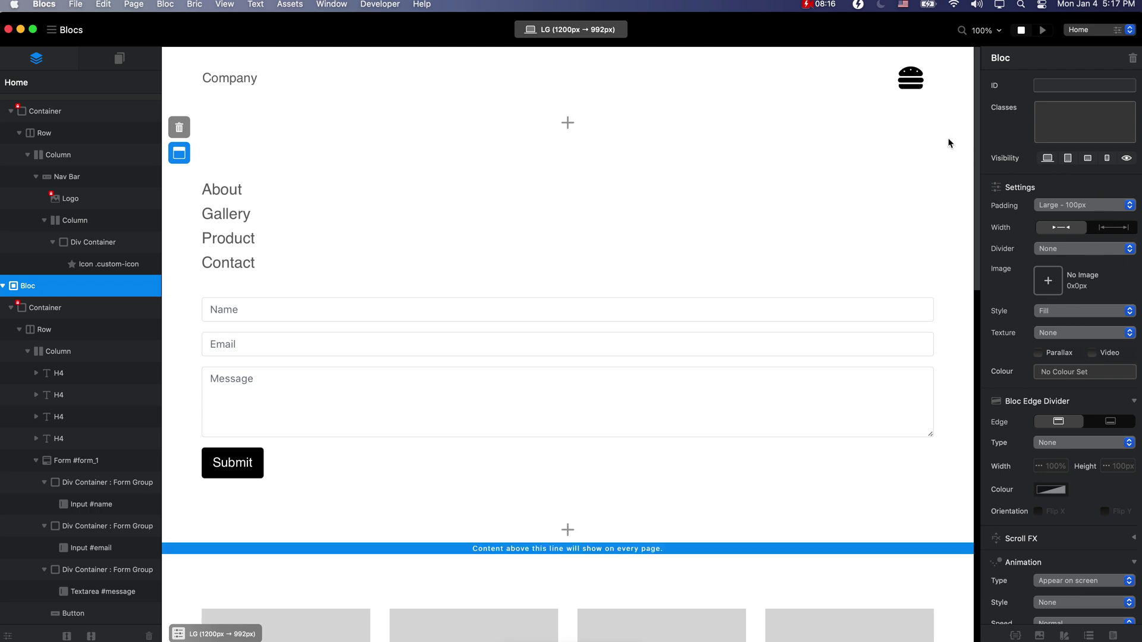
pyautogui.click(1066, 373)
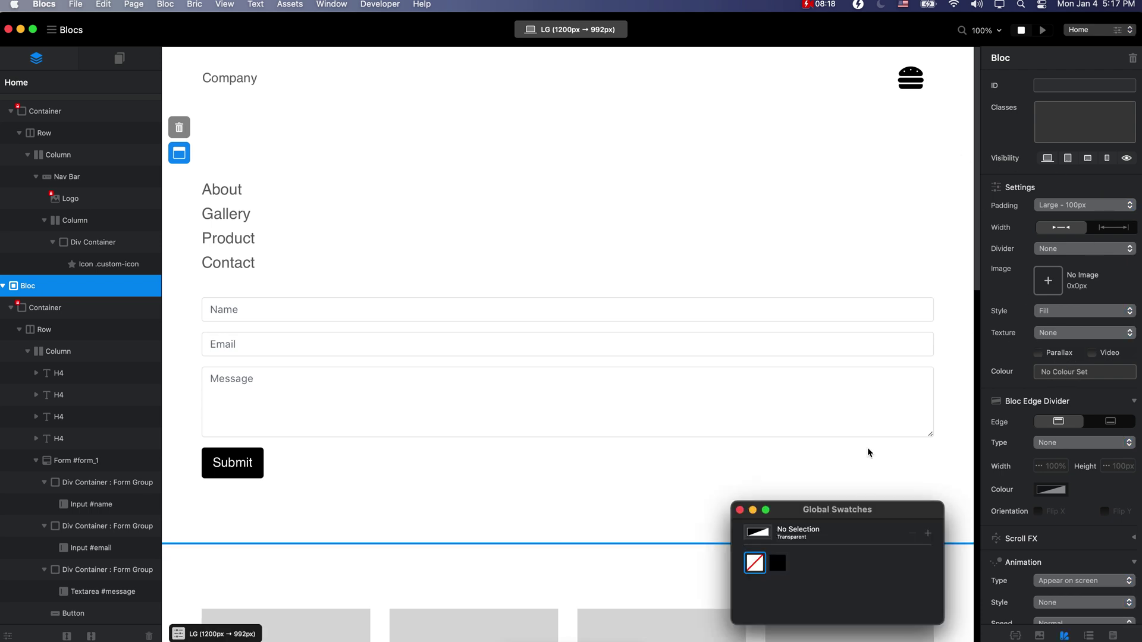
pyautogui.click(929, 533)
pyautogui.click(929, 533)
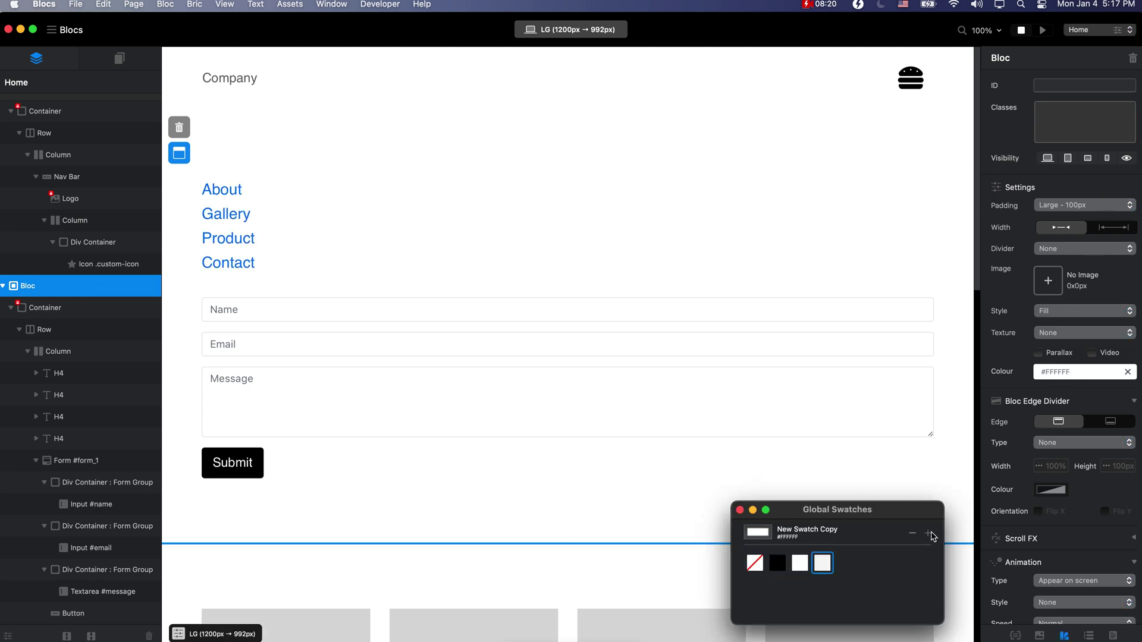
pyautogui.doubleClick(822, 563)
pyautogui.doubleClick(700, 576)
pyautogui.write('F8F8F8')
pyautogui.press('Return')
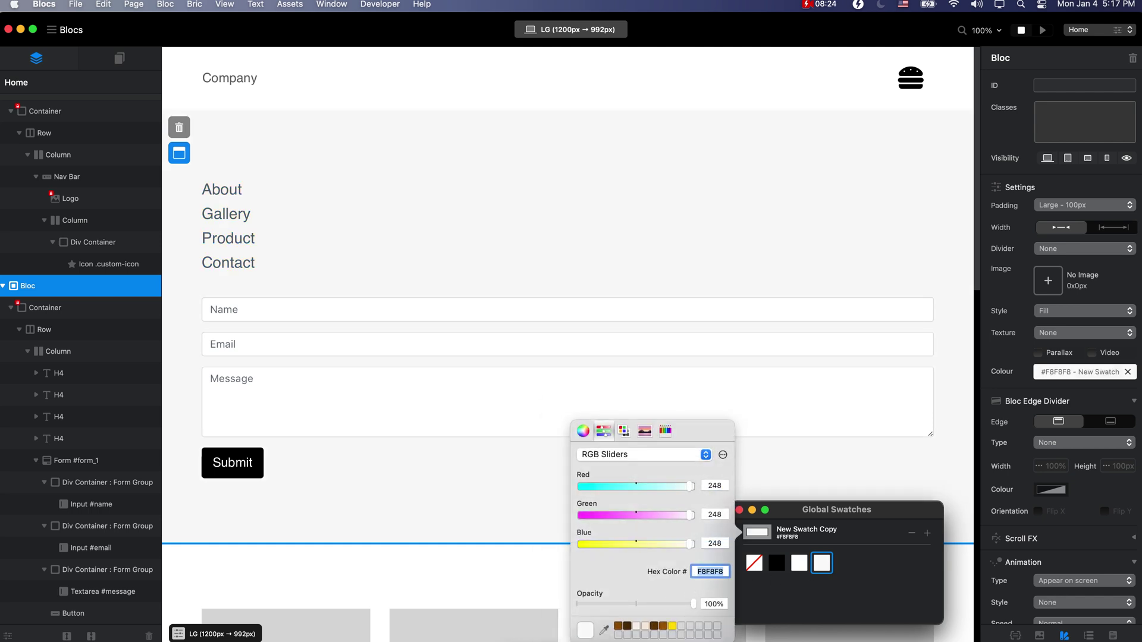
pyautogui.click(740, 512)
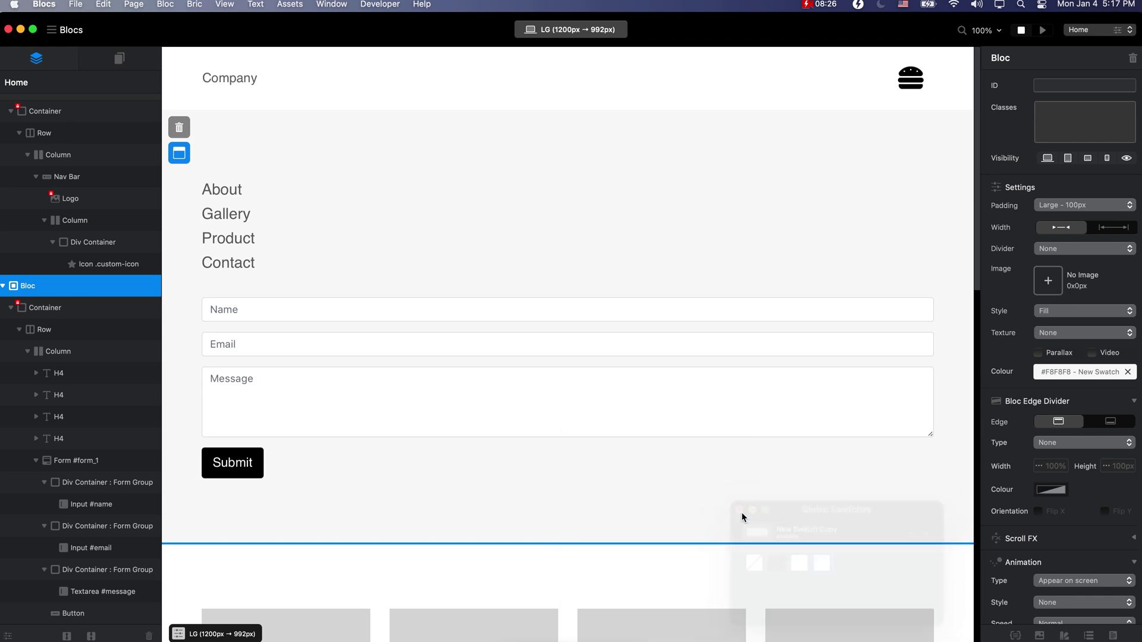
# Set the bloc's padding to Medium - 50px, trying Small - 20px for comparison
pyautogui.click(1048, 205)
pyautogui.click(1076, 219)
pyautogui.click(1085, 206)
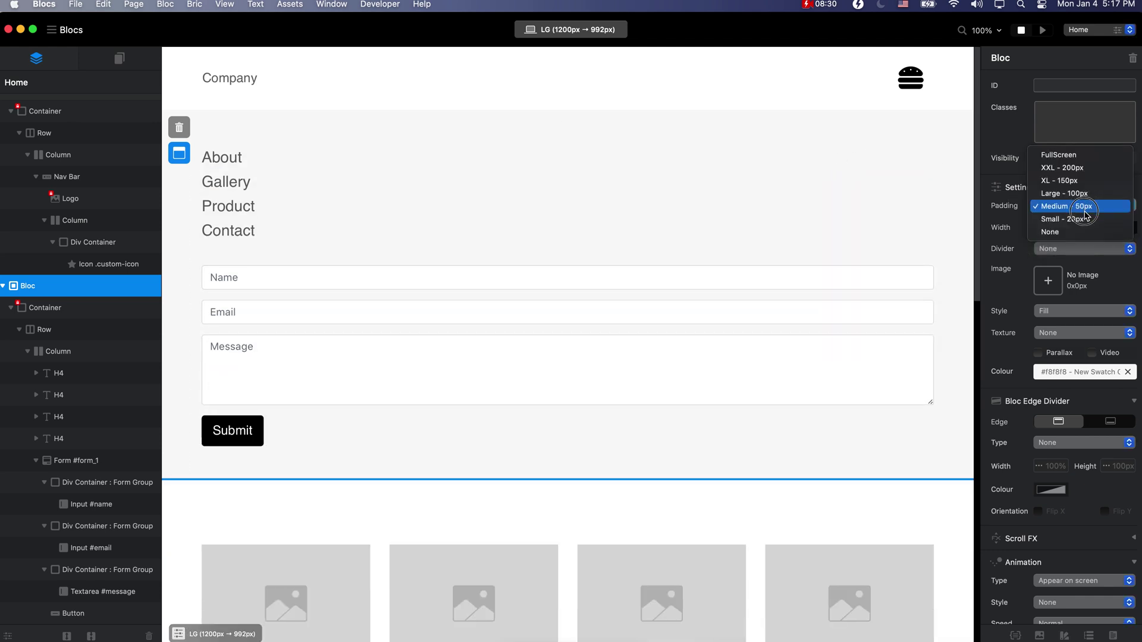
pyautogui.click(1086, 219)
pyautogui.click(1090, 206)
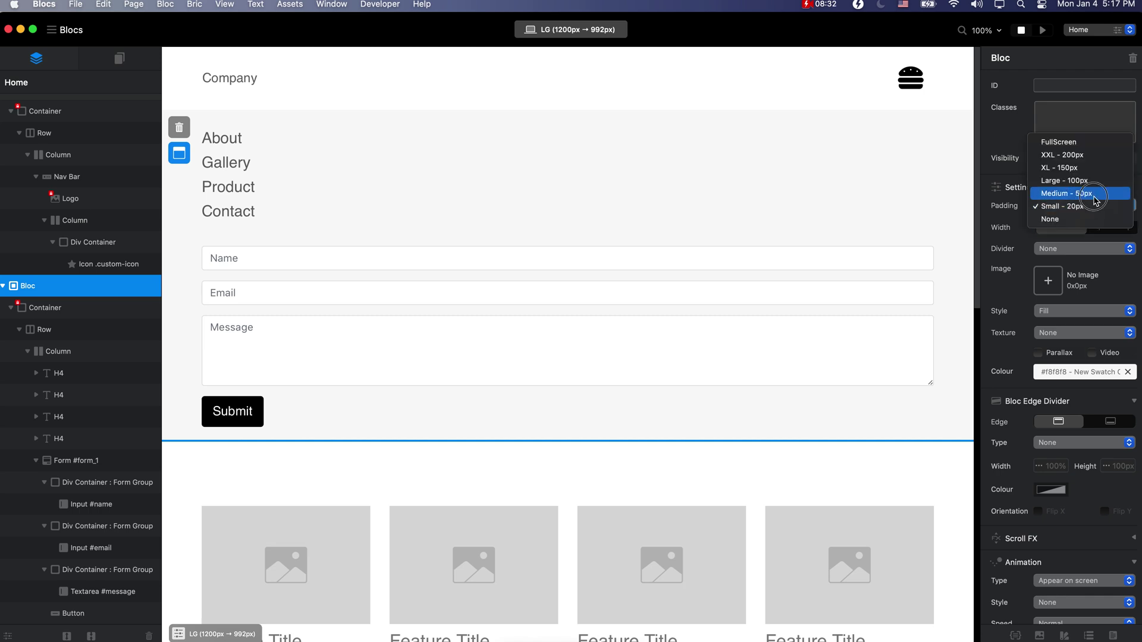
pyautogui.click(1094, 195)
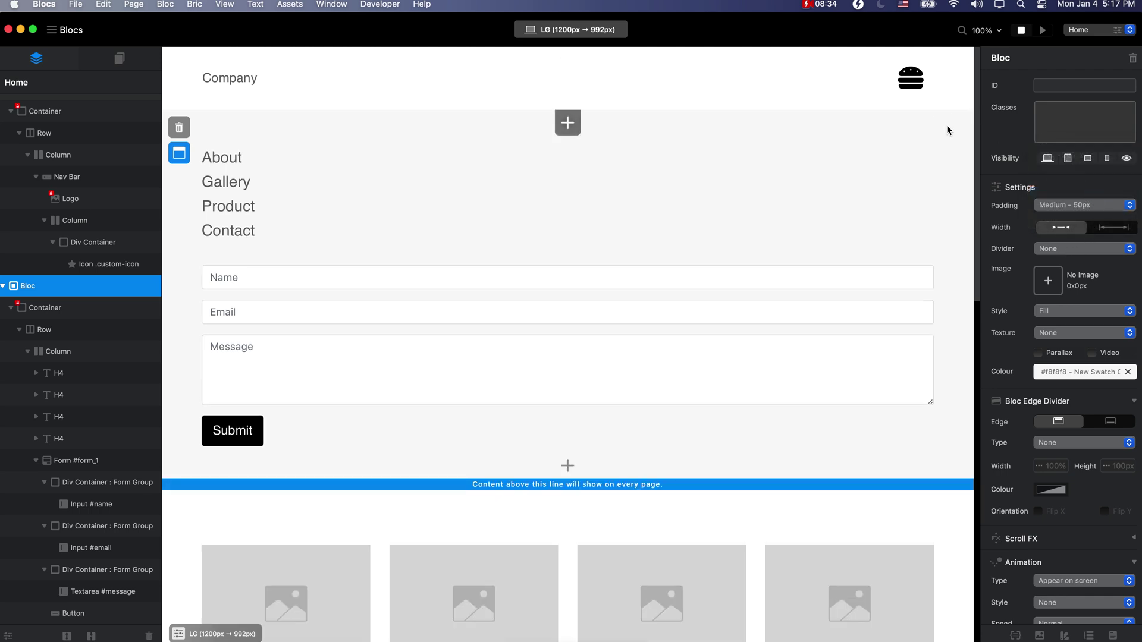
# Hide the menu and form bloc on all breakpoints, check the page in preview and return to editing
pyautogui.click(1127, 158)
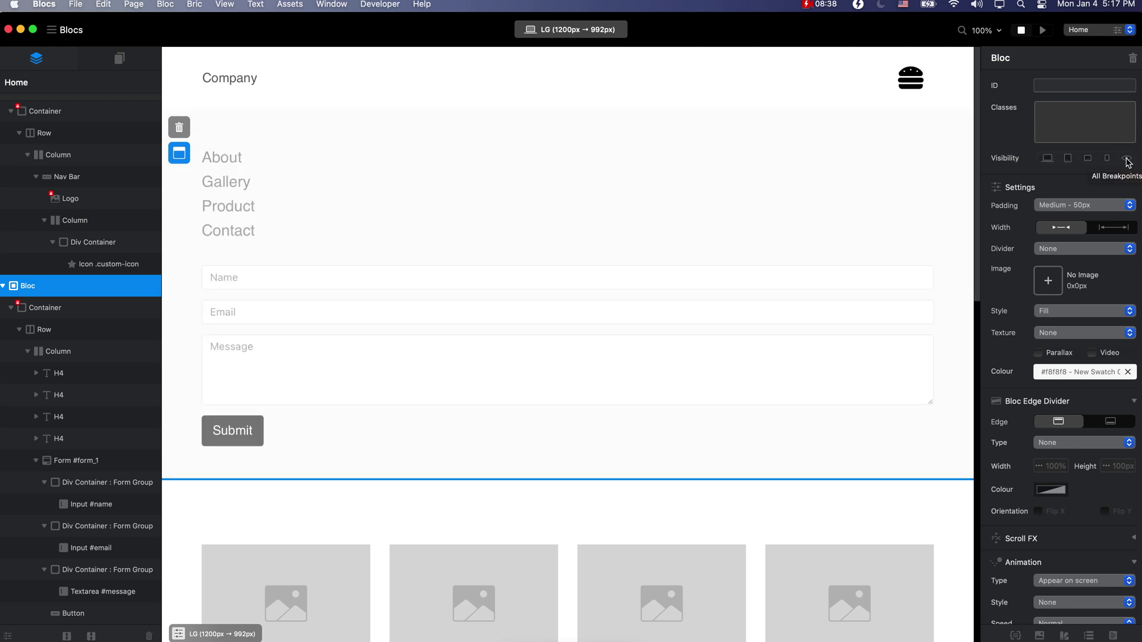
pyautogui.click(1040, 32)
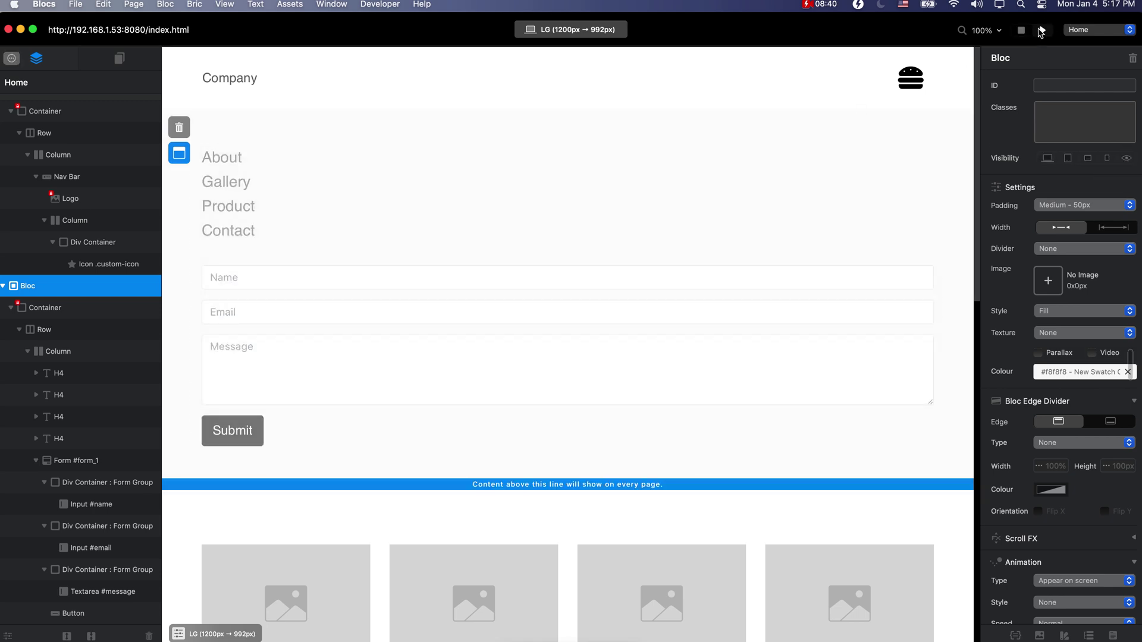
pyautogui.scroll(-3, 887, 248)
pyautogui.scroll(3, 887, 247)
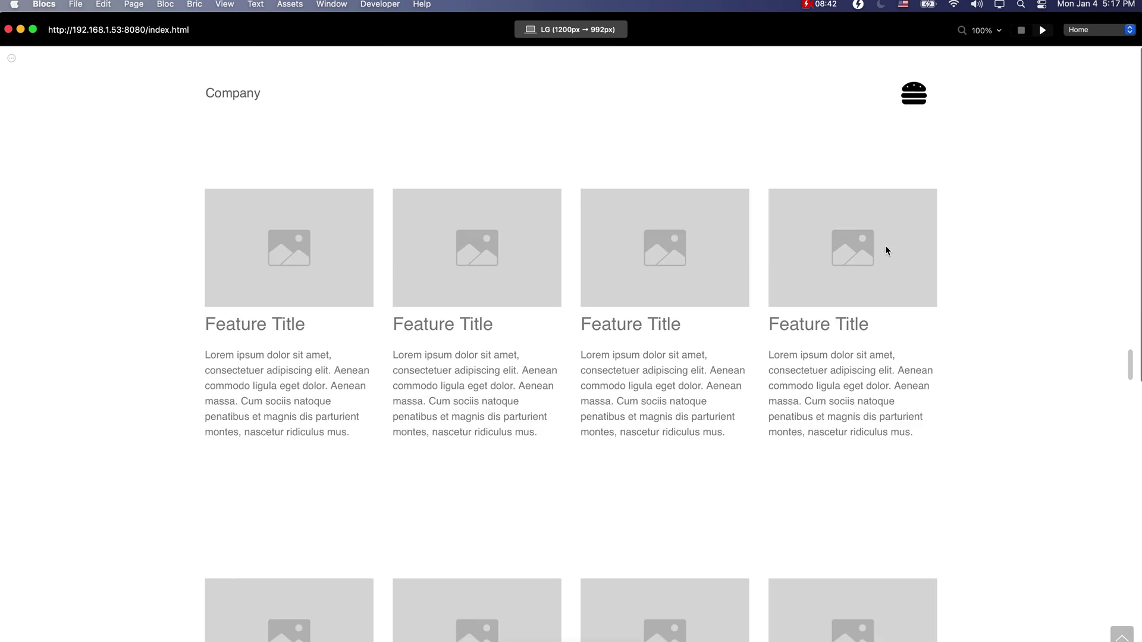
pyautogui.click(1022, 30)
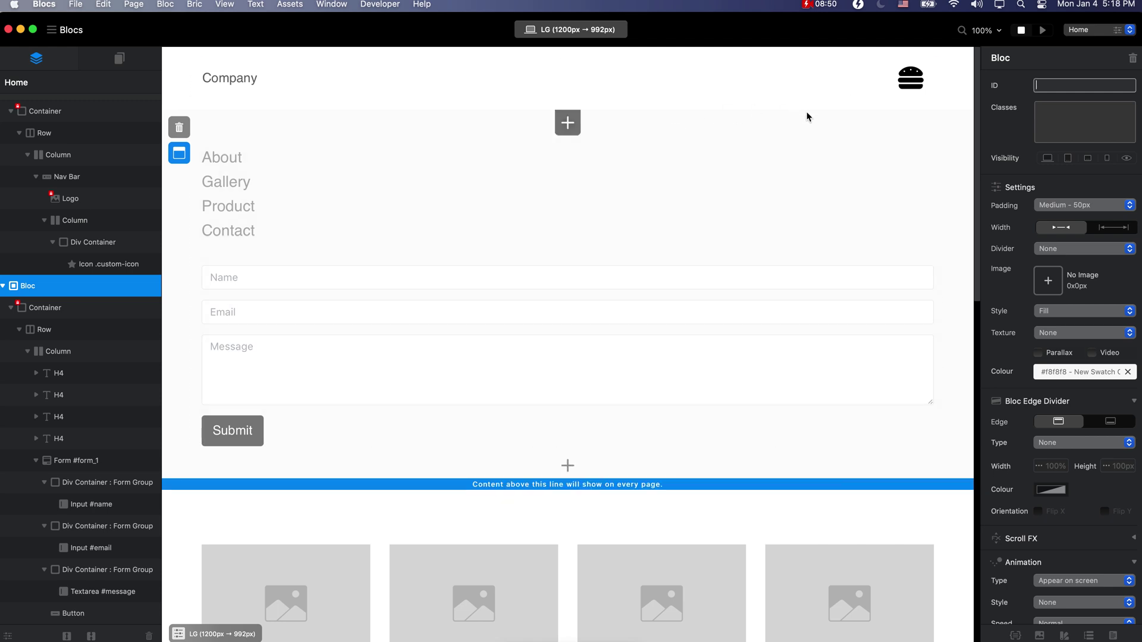
# Change the ID of the hidden menu and form bloc to "sidebar"
pyautogui.doubleClick(80, 283)
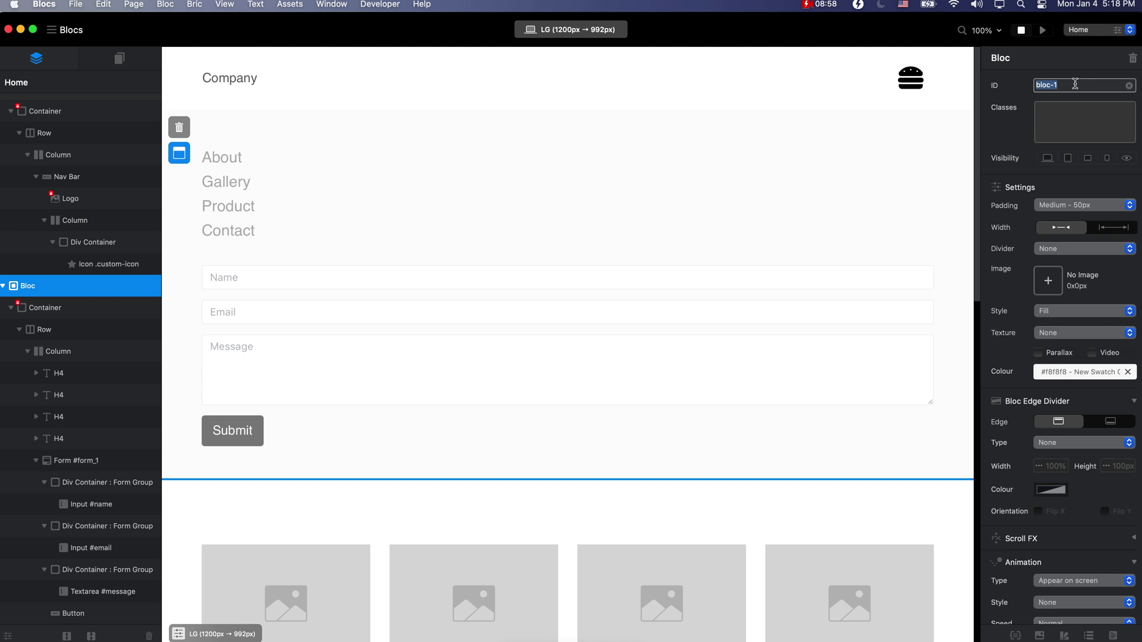
pyautogui.write('sidebar')
pyautogui.press('Return')
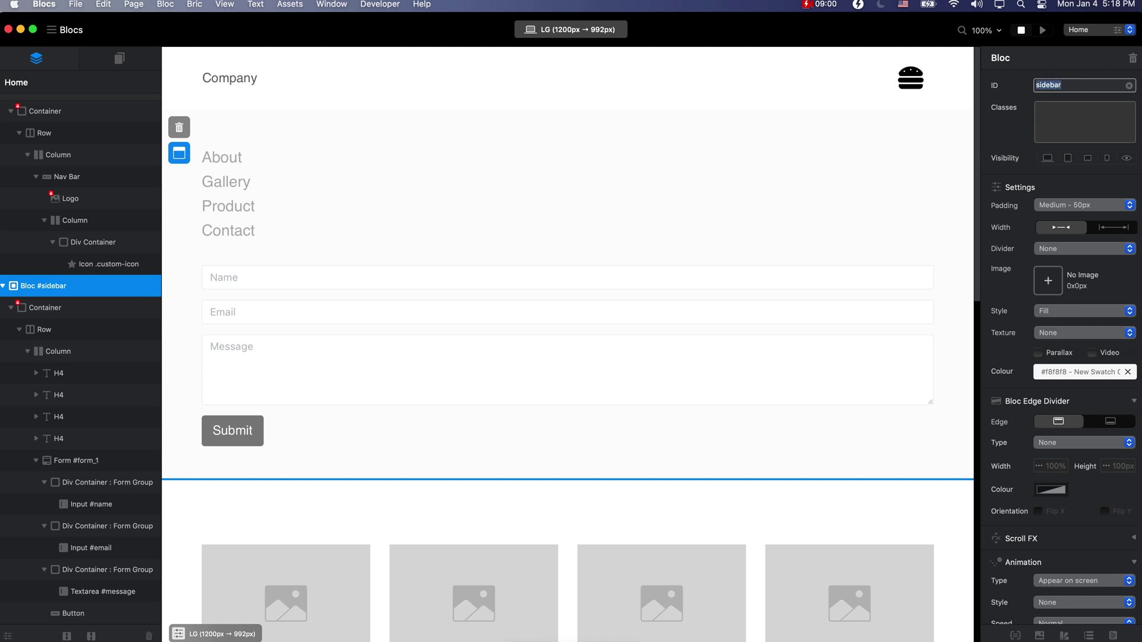
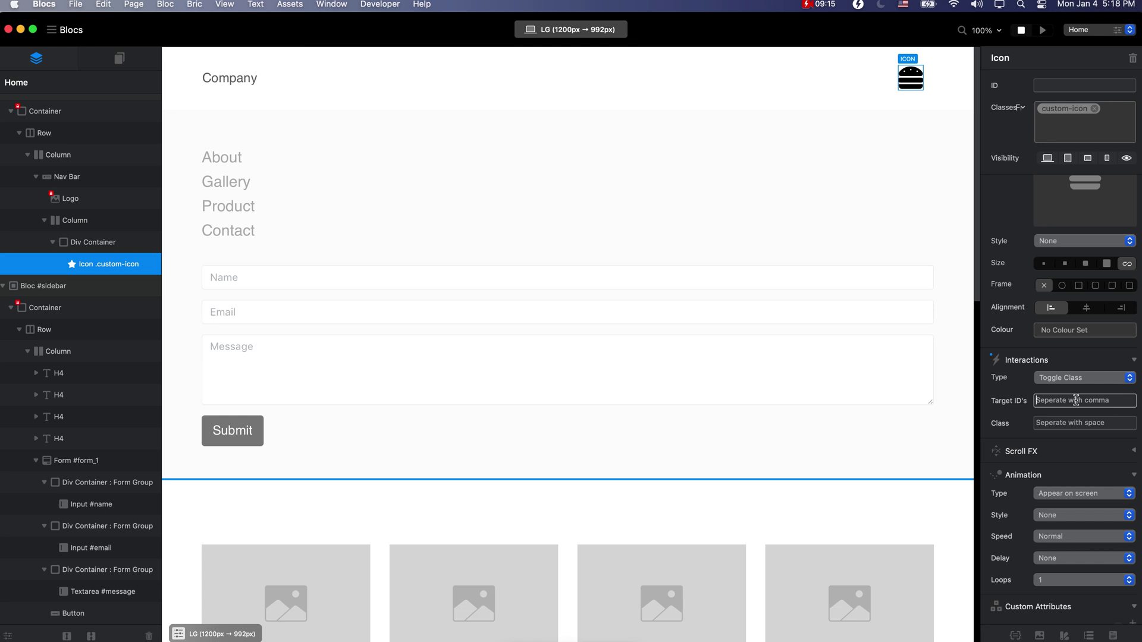
# Set the target ID of the hamburger icon's Toggle Class interaction to "sidebar" and briefly preview the page
pyautogui.write('sidebar')
pyautogui.press('super+a')
pyautogui.click(1042, 30)
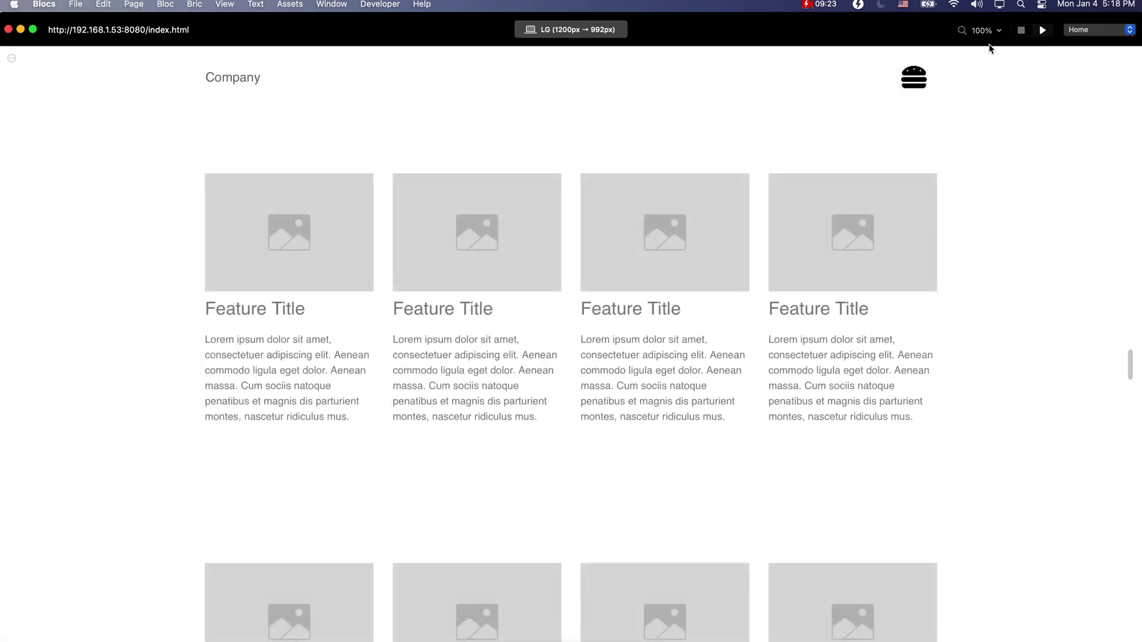
pyautogui.click(1021, 33)
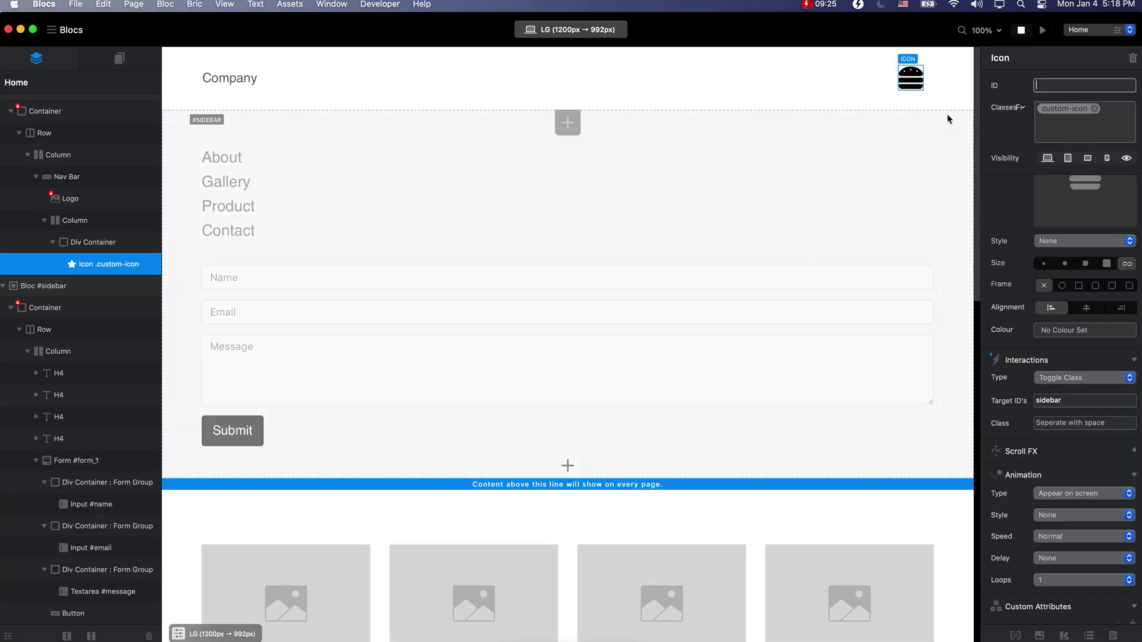
# Enter "sidebar" as the class that the hamburger icon's Toggle Class interaction applies
pyautogui.click(947, 116)
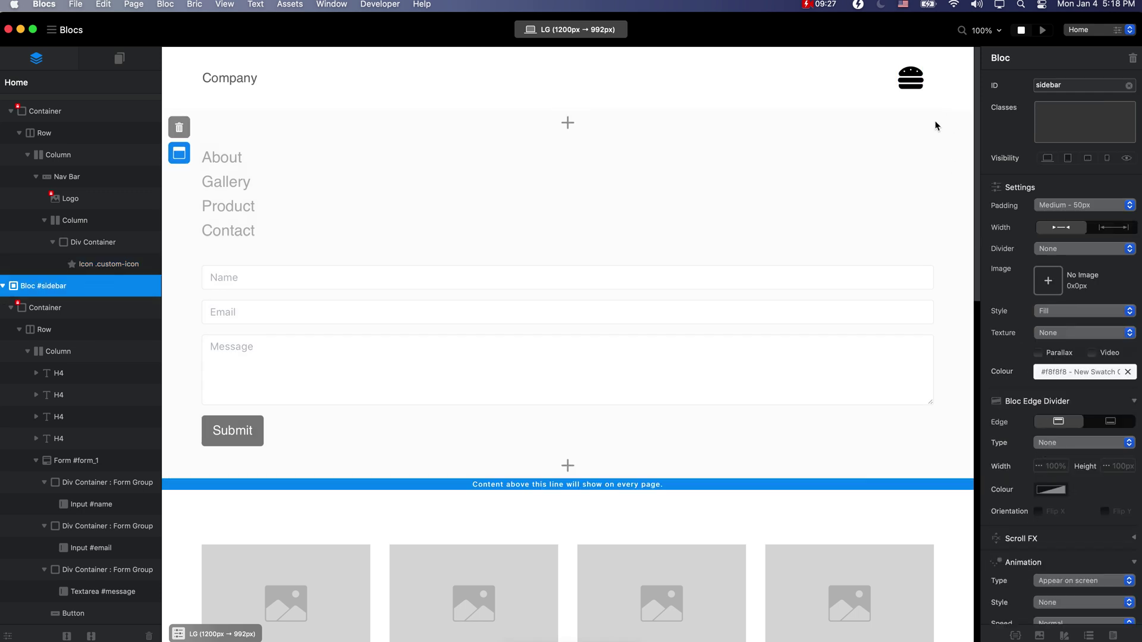
pyautogui.click(919, 78)
pyautogui.click(1062, 498)
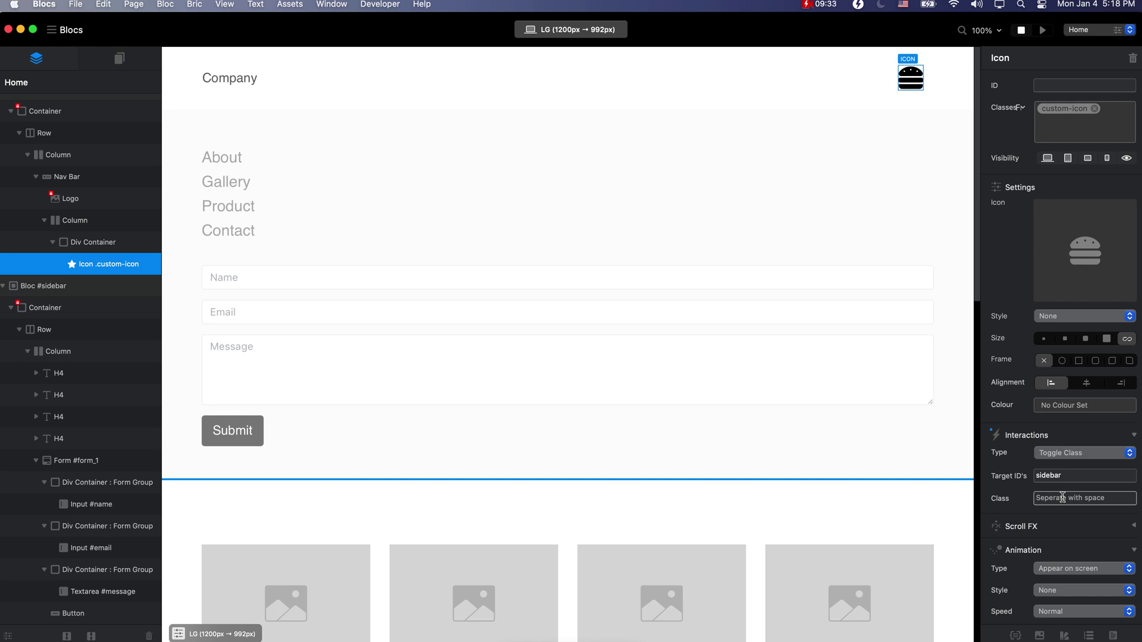
pyautogui.write('sidebar')
pyautogui.press('Return')
pyautogui.press('Right')
pyautogui.click(1067, 476)
pyautogui.click(1075, 501)
pyautogui.click(1103, 477)
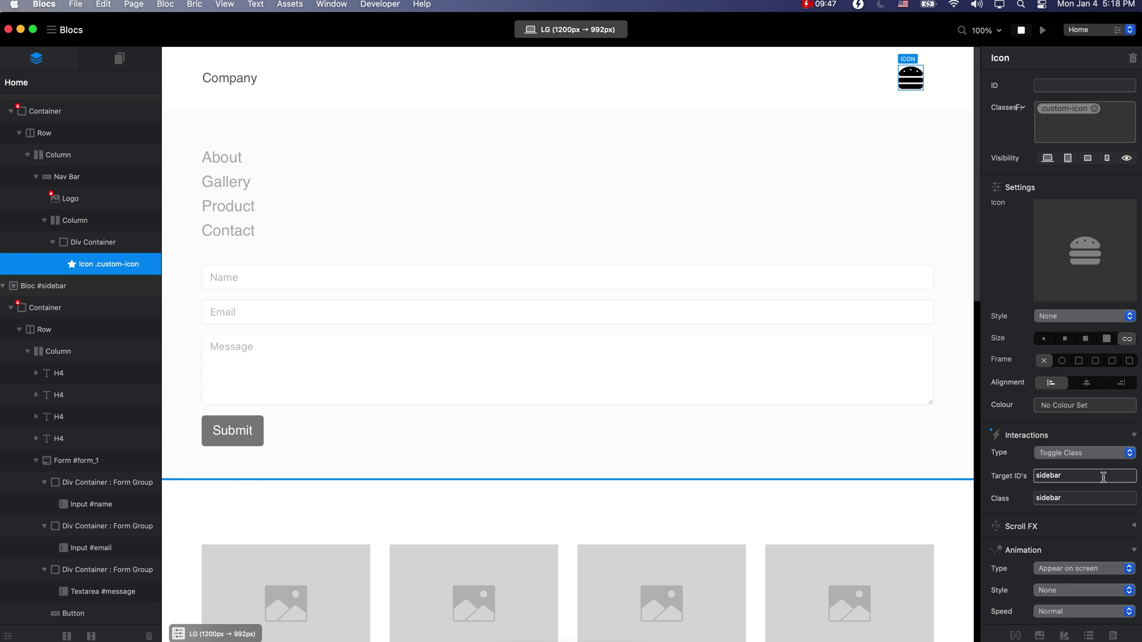
pyautogui.click(1076, 495)
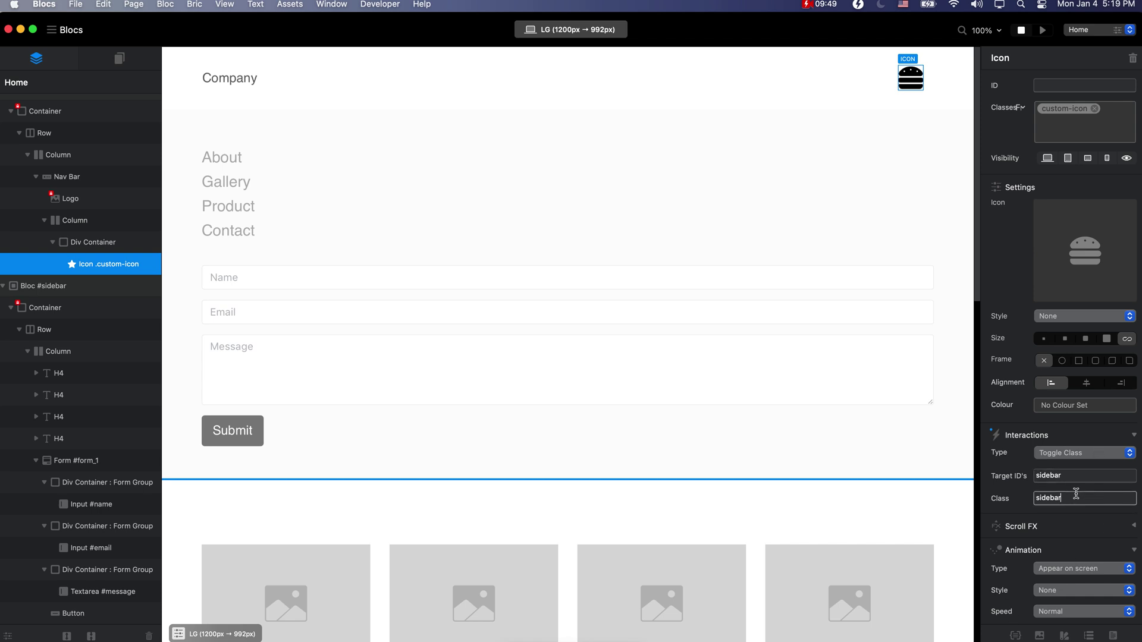
# Create a new class named "sidebar" in the Class Manager, without a subclass library
pyautogui.click(1016, 635)
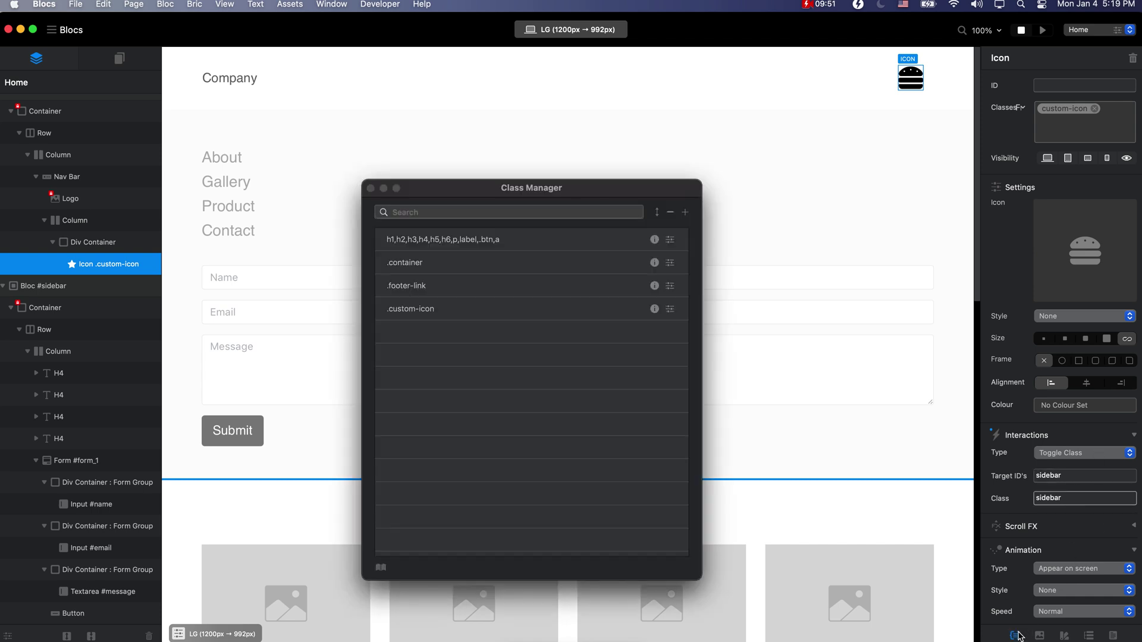
pyautogui.doubleClick(1060, 499)
pyautogui.moveTo(607, 188); pyautogui.dragTo(598, 188)
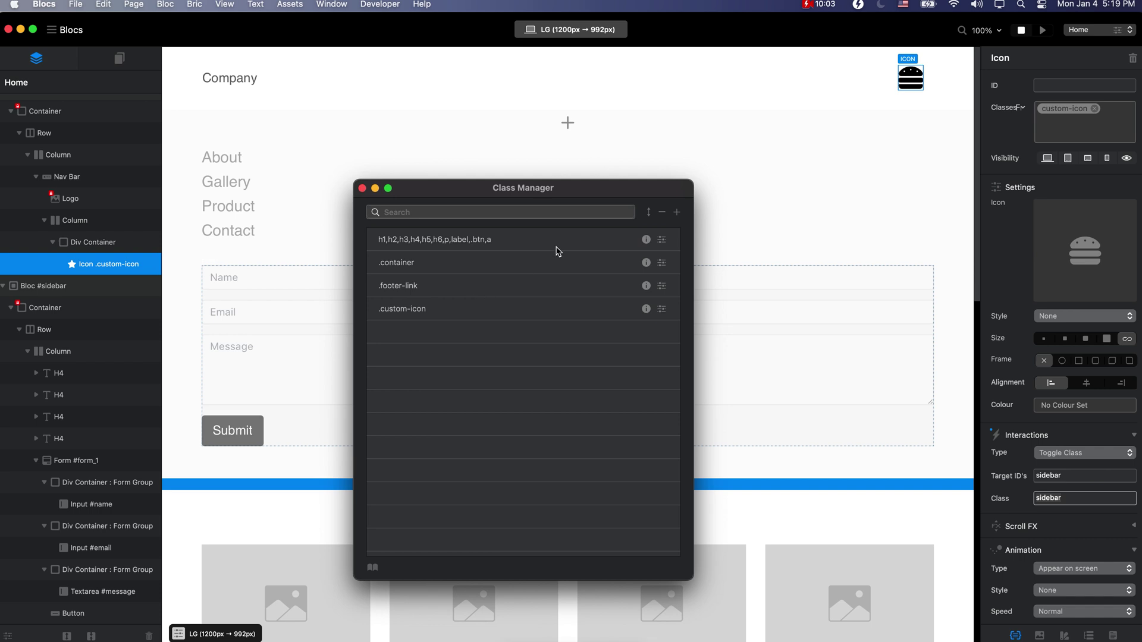
pyautogui.click(677, 213)
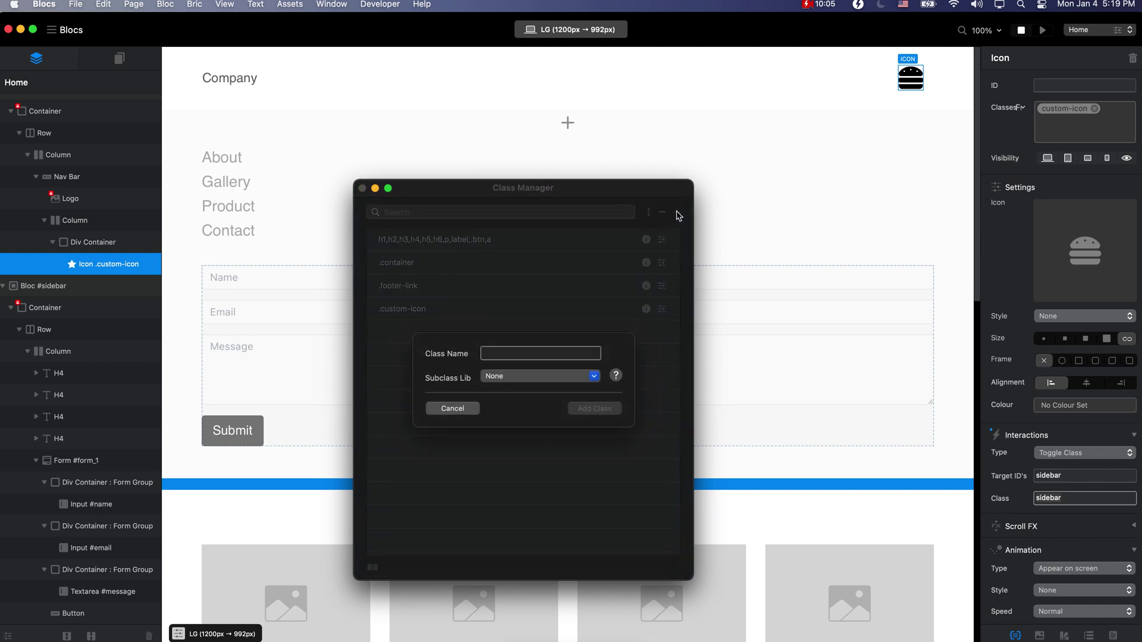
pyautogui.write('sidebar')
pyautogui.click(595, 408)
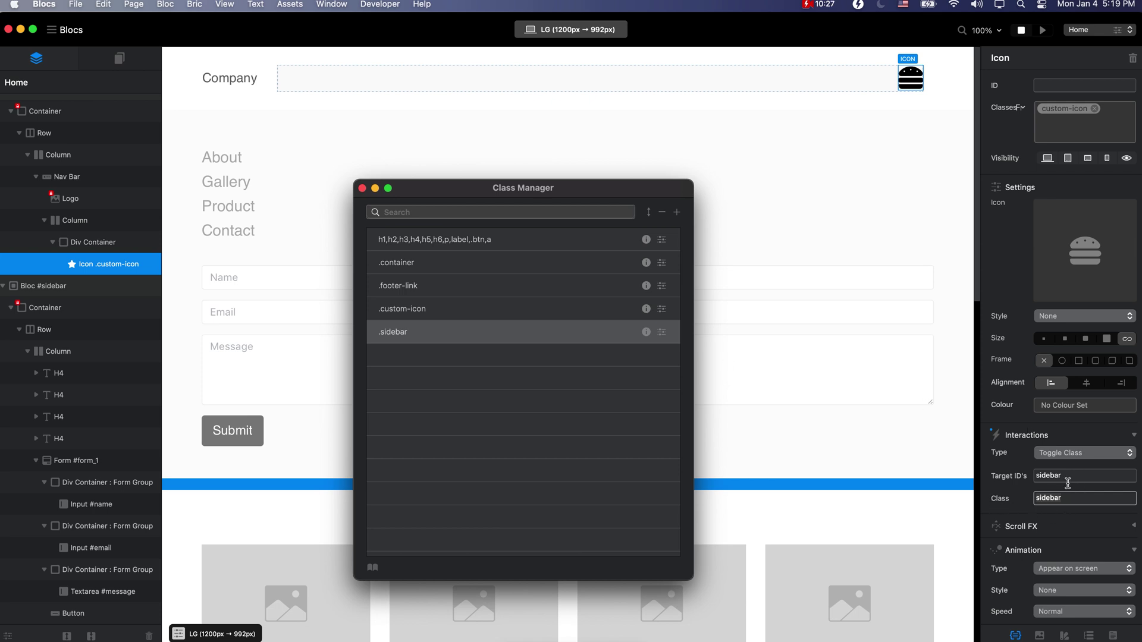
# Open the sidebar class for editing and set its width to 328 px
pyautogui.doubleClick(527, 332)
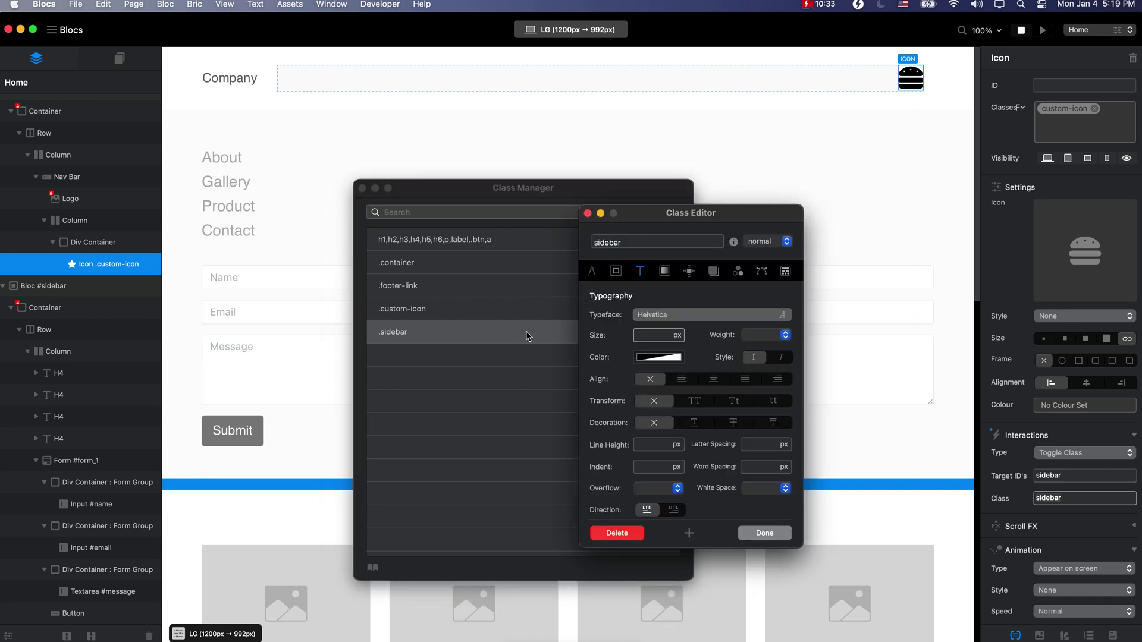
pyautogui.click(362, 189)
pyautogui.moveTo(709, 211); pyautogui.dragTo(665, 209)
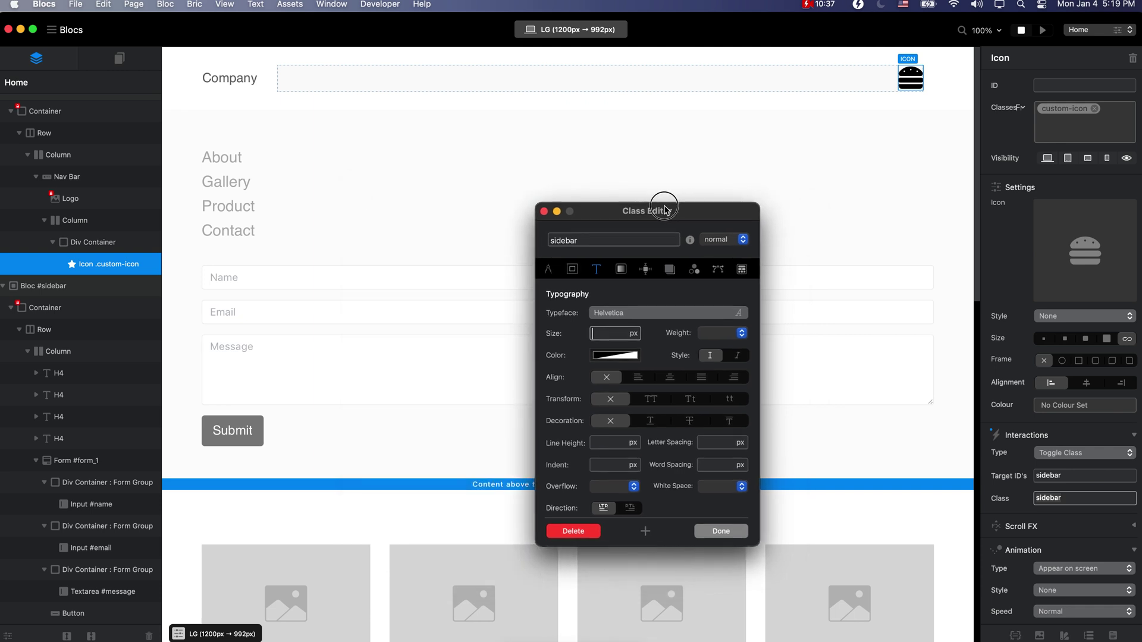
pyautogui.click(548, 271)
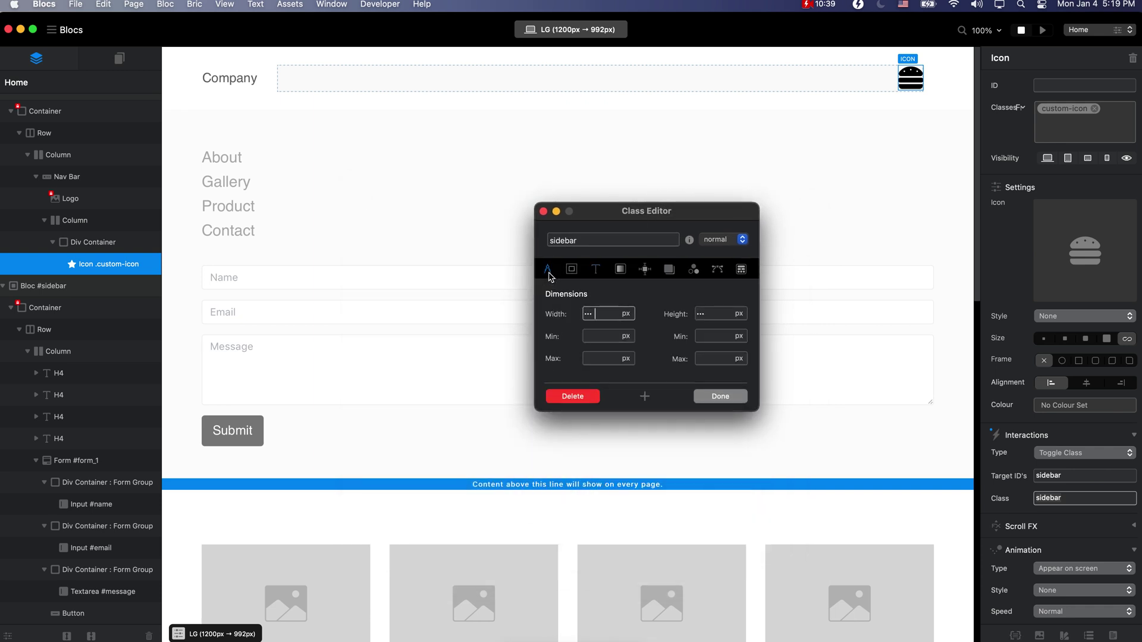
pyautogui.click(604, 317)
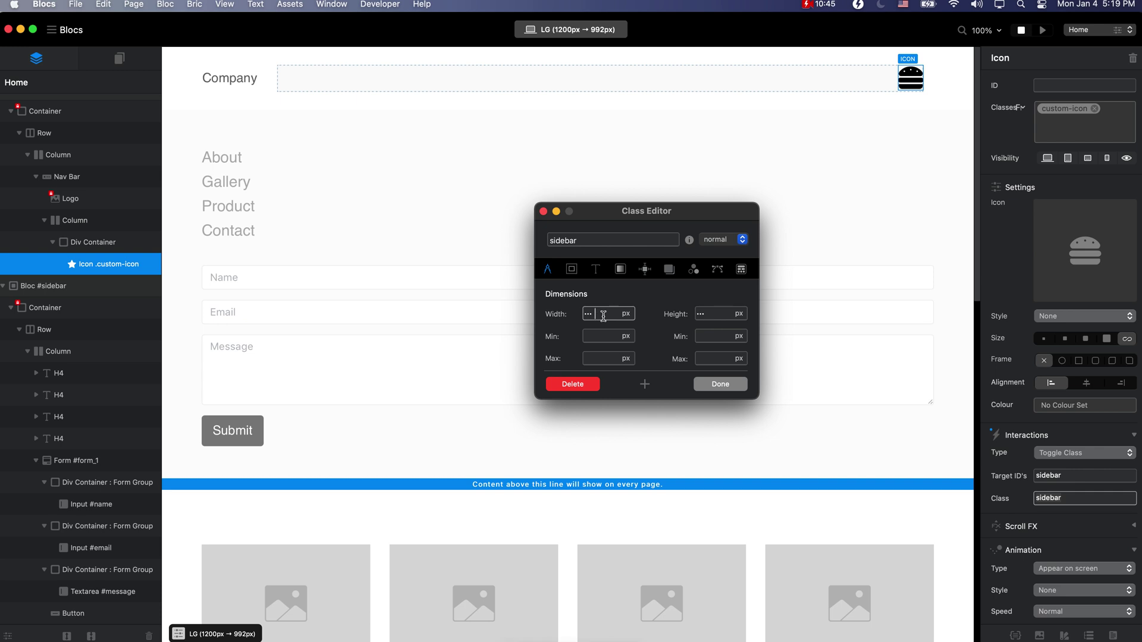
pyautogui.write('328')
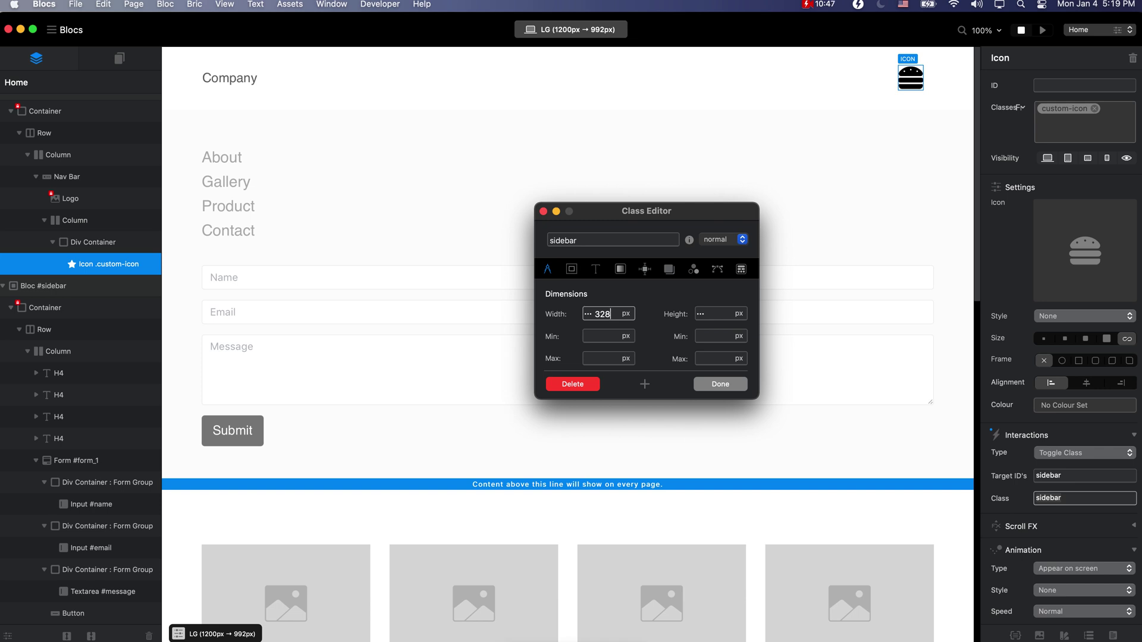
# Give the sidebar class Fixed positioning, a z-index of 123456 and Block display
pyautogui.click(645, 270)
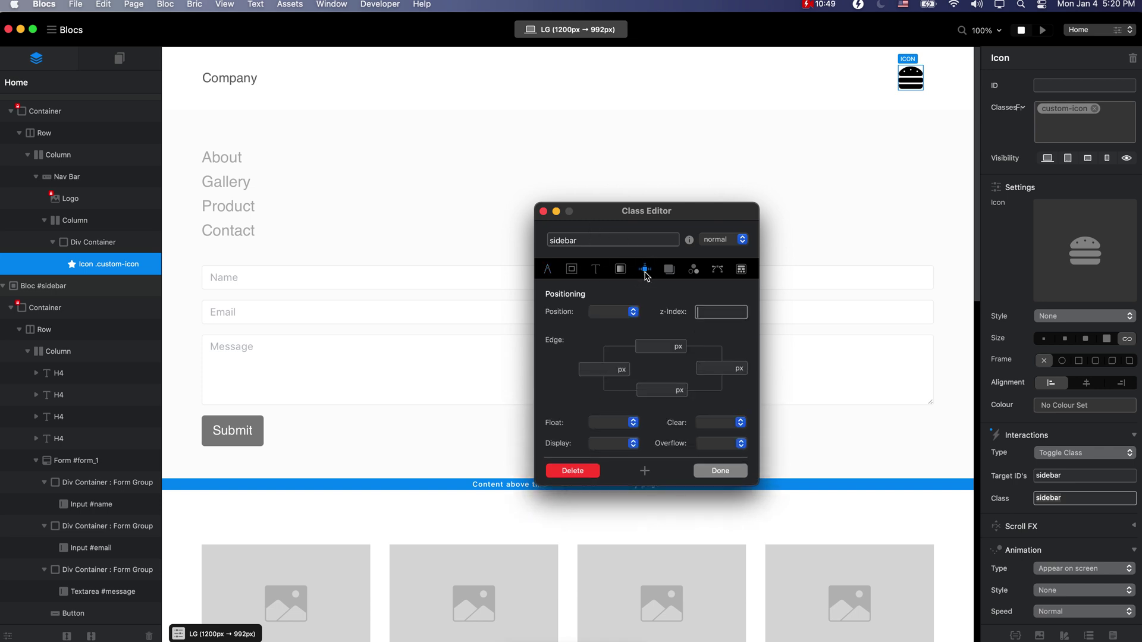
pyautogui.click(635, 313)
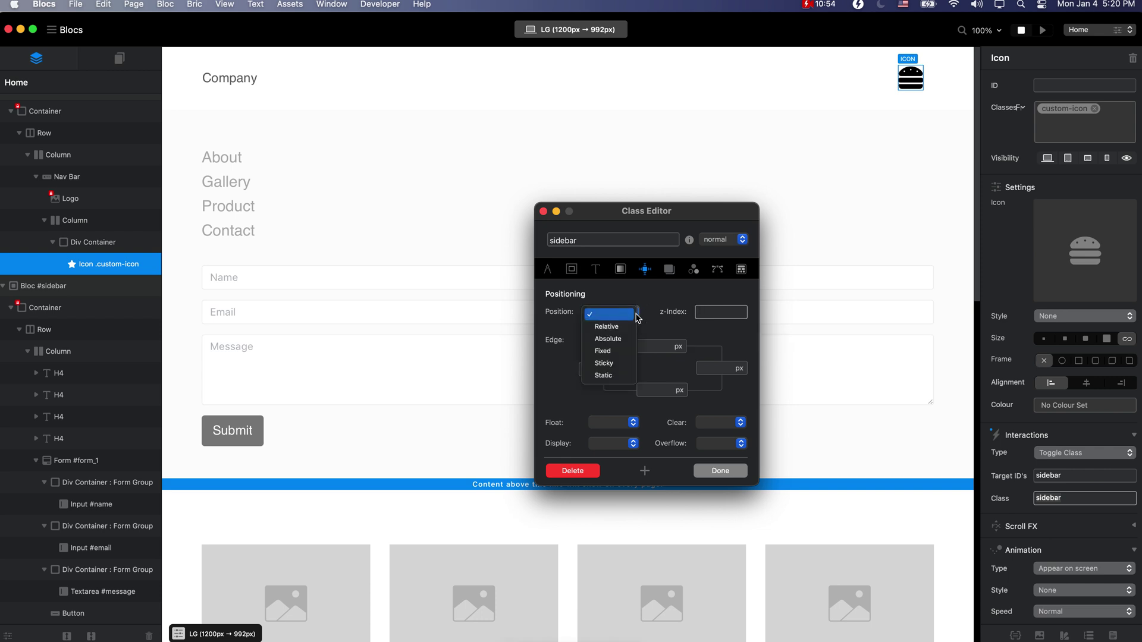
pyautogui.click(621, 351)
pyautogui.click(709, 315)
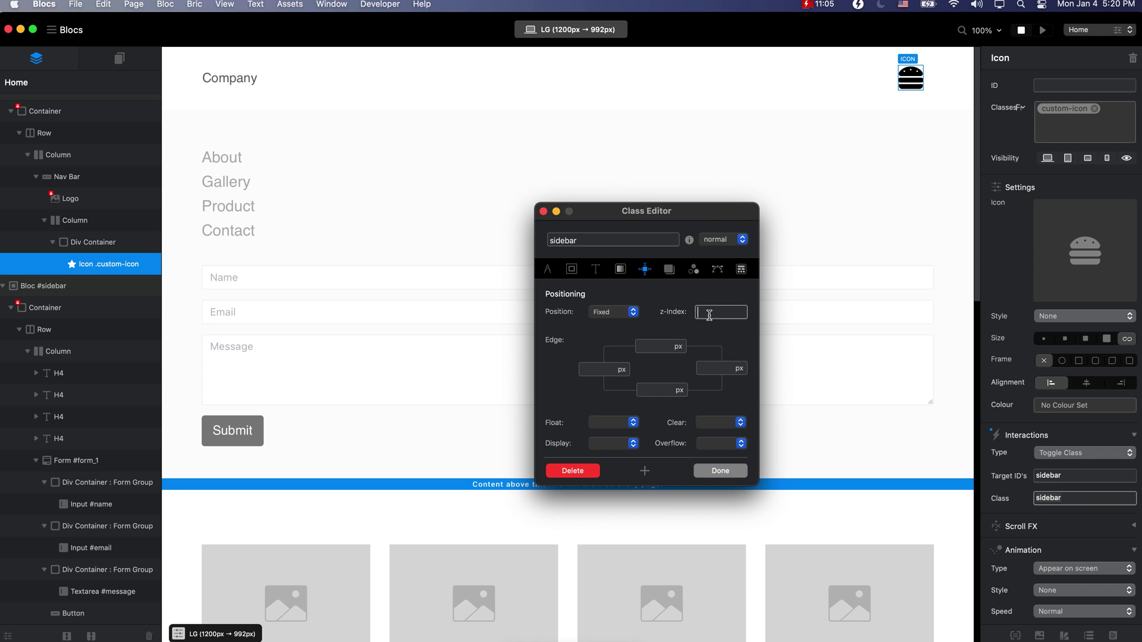
pyautogui.write('123456')
pyautogui.click(628, 443)
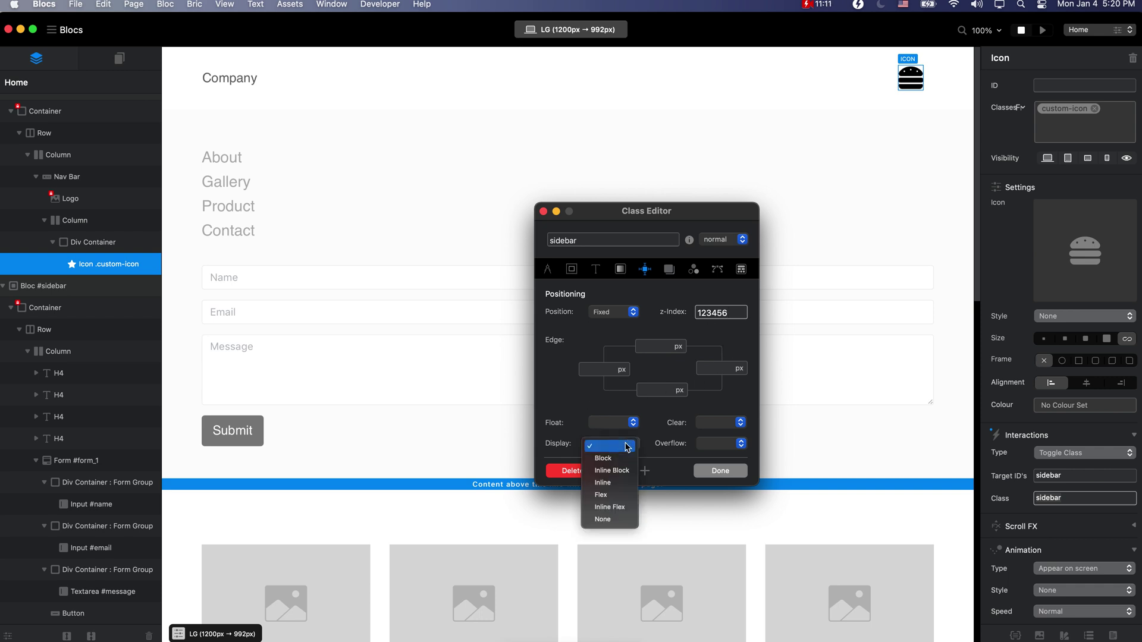
pyautogui.click(623, 459)
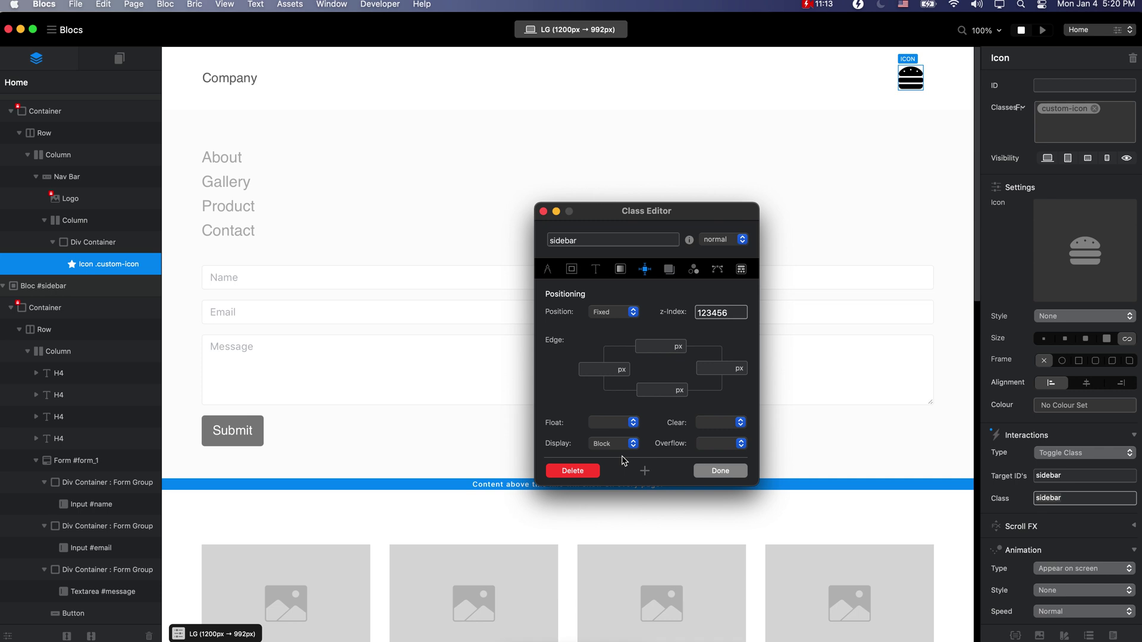
# Finish editing the sidebar class, then preview the page and open the sidebar with the hamburger icon
pyautogui.click(713, 466)
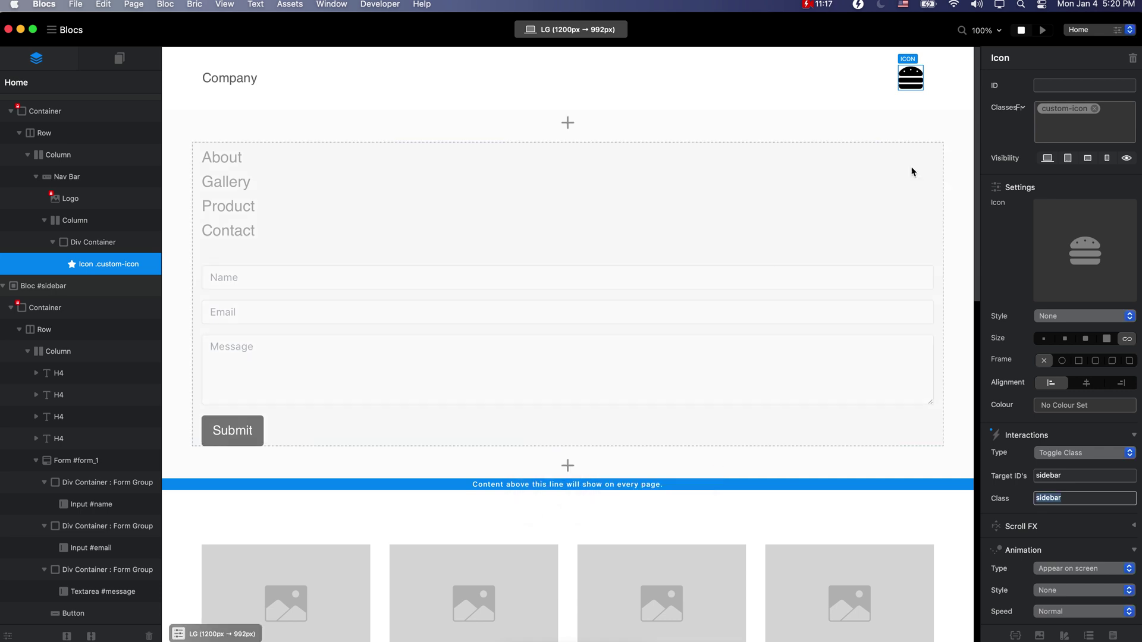
pyautogui.click(1042, 30)
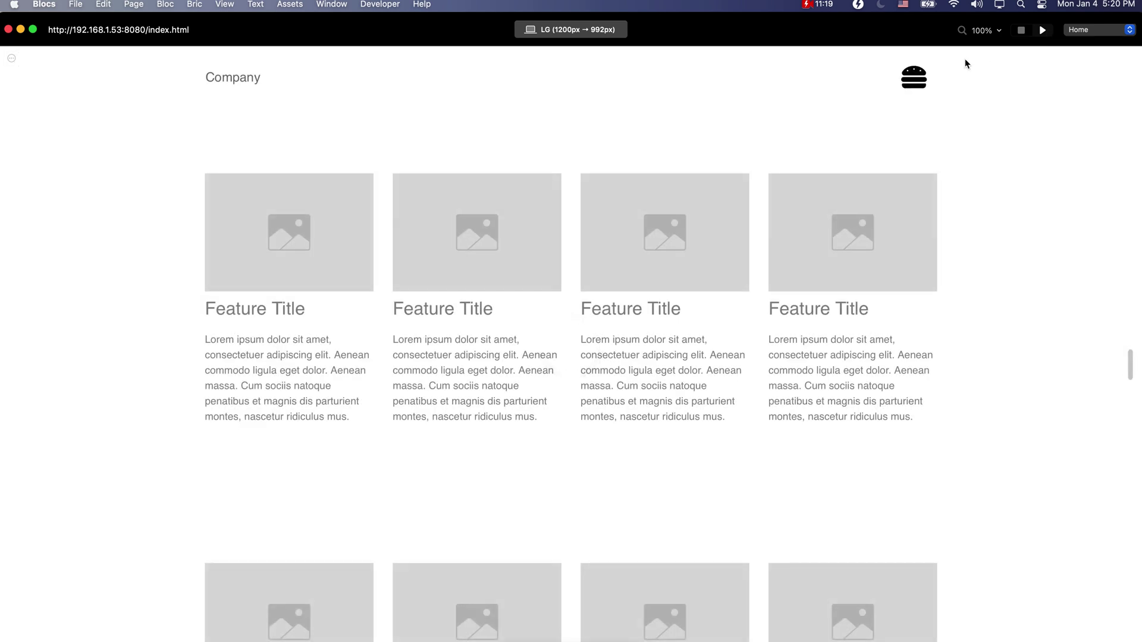
pyautogui.click(913, 82)
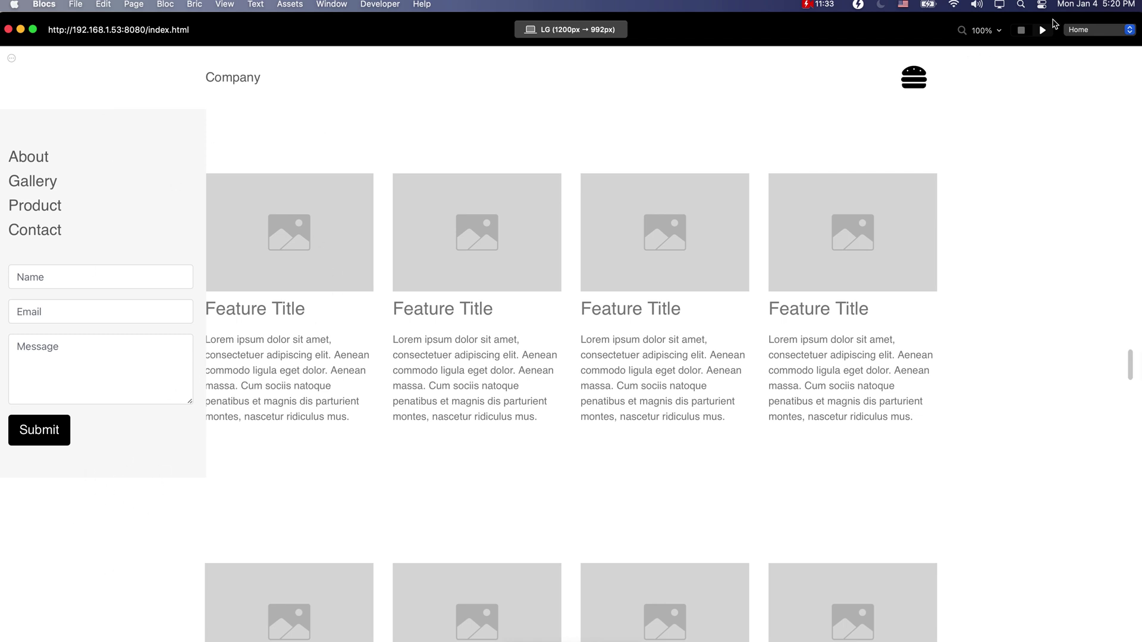
pyautogui.click(1021, 30)
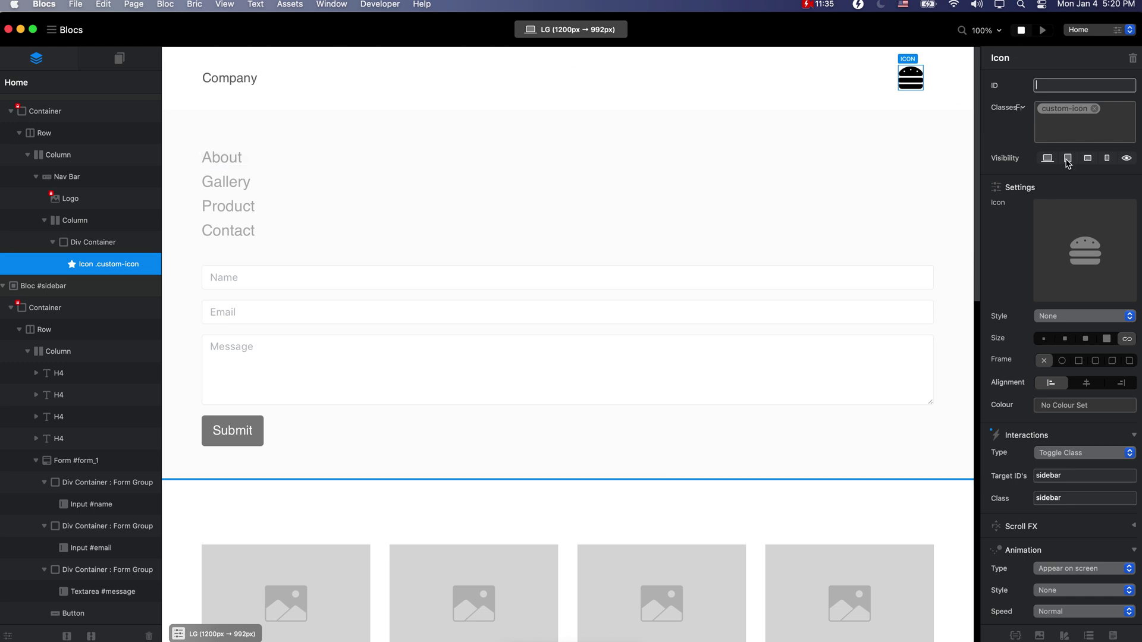
# Reopen the sidebar class and set its top, bottom and right edge offsets to 0 px
pyautogui.click(1016, 636)
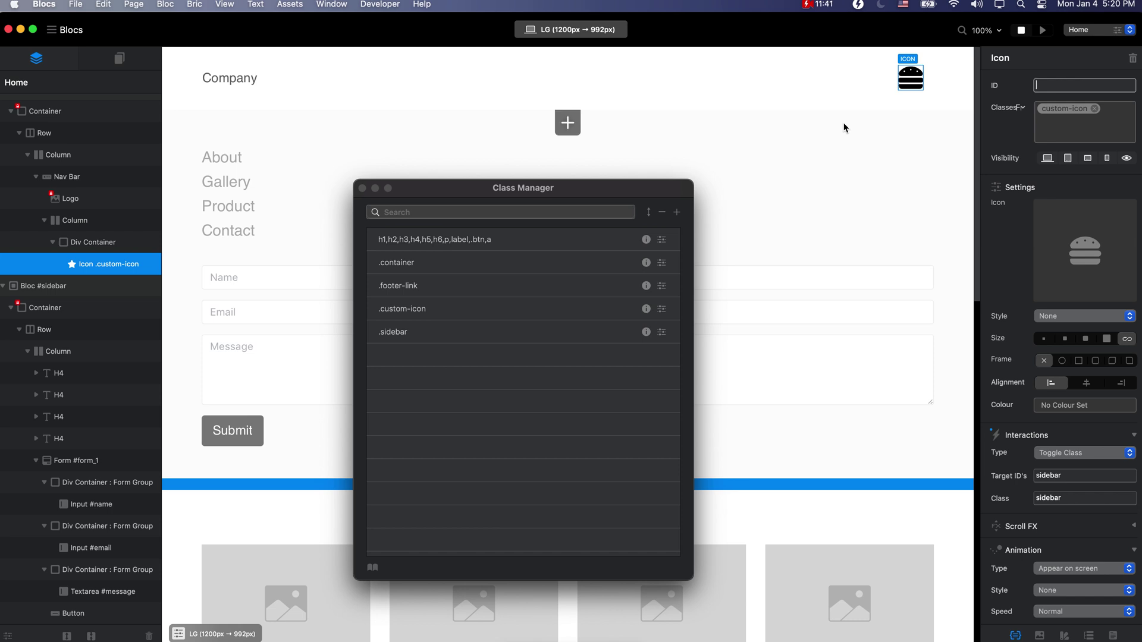
pyautogui.doubleClick(422, 333)
pyautogui.click(657, 347)
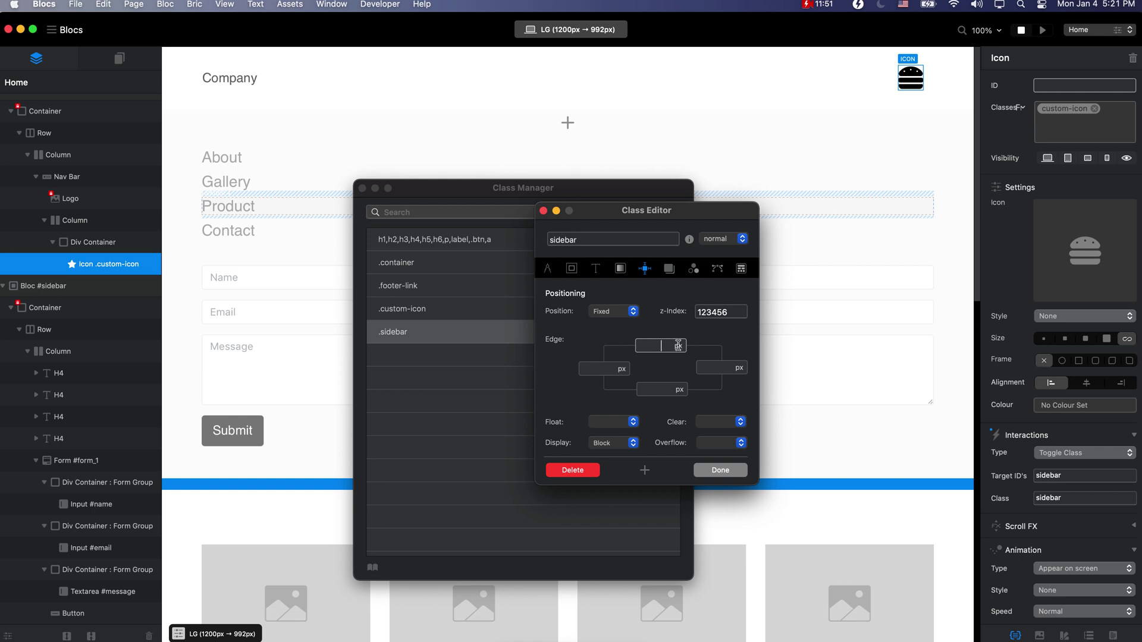
pyautogui.write('0')
pyautogui.click(662, 390)
pyautogui.write('0')
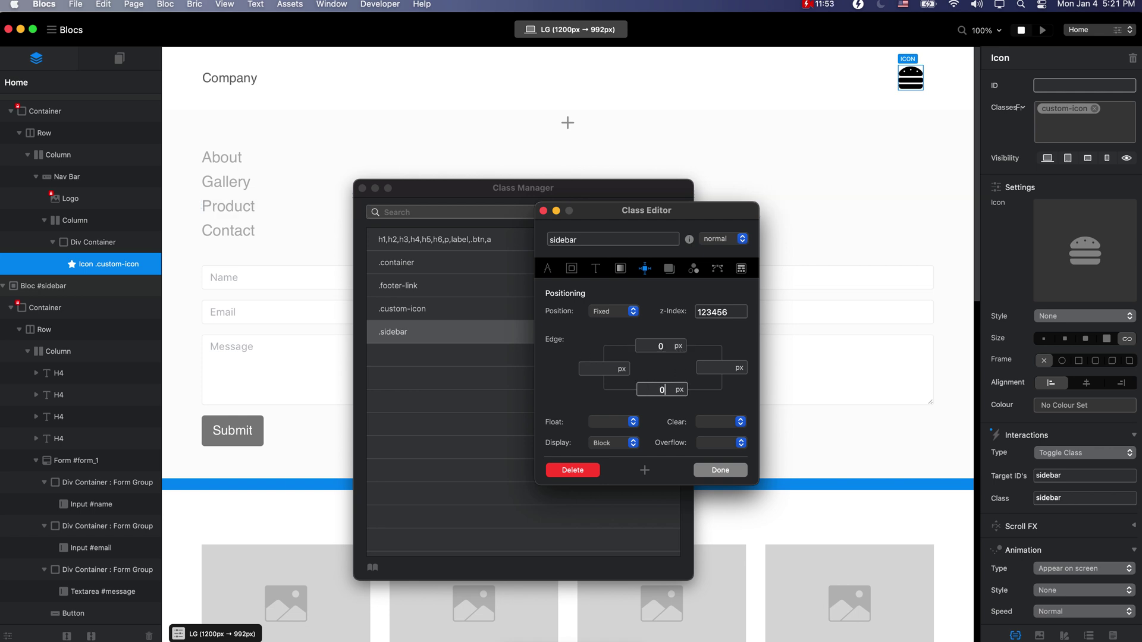
pyautogui.click(712, 368)
pyautogui.write('0')
pyautogui.click(732, 473)
# Preview the page and toggle the sidebar open and closed with the hamburger icon, then exit the preview and dismiss the Class Manager
pyautogui.click(1041, 32)
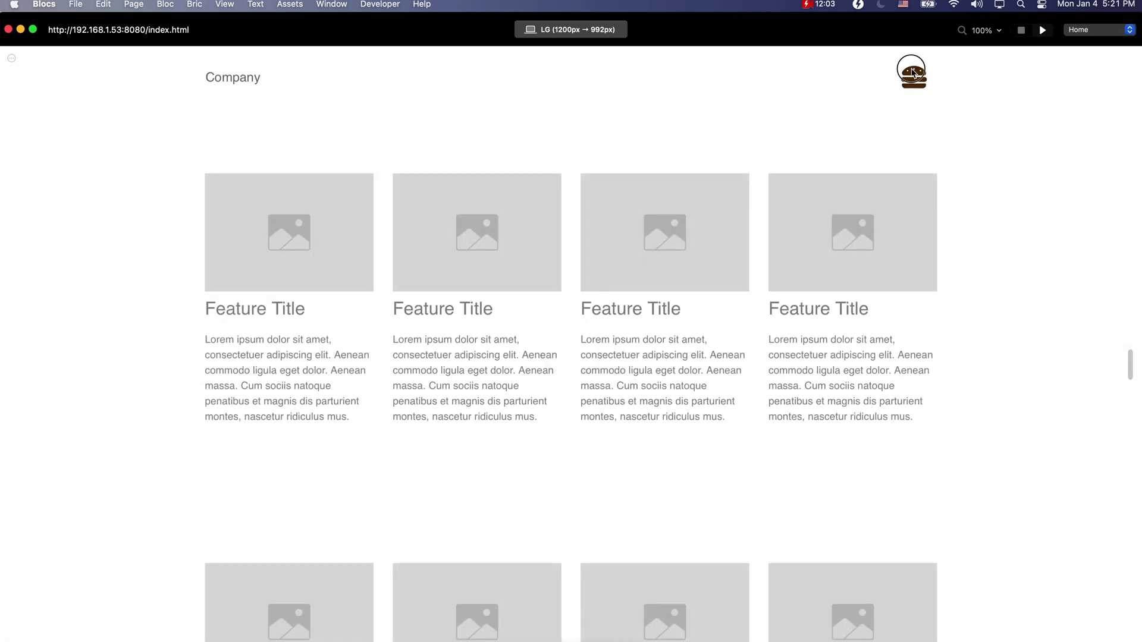
pyautogui.click(914, 74)
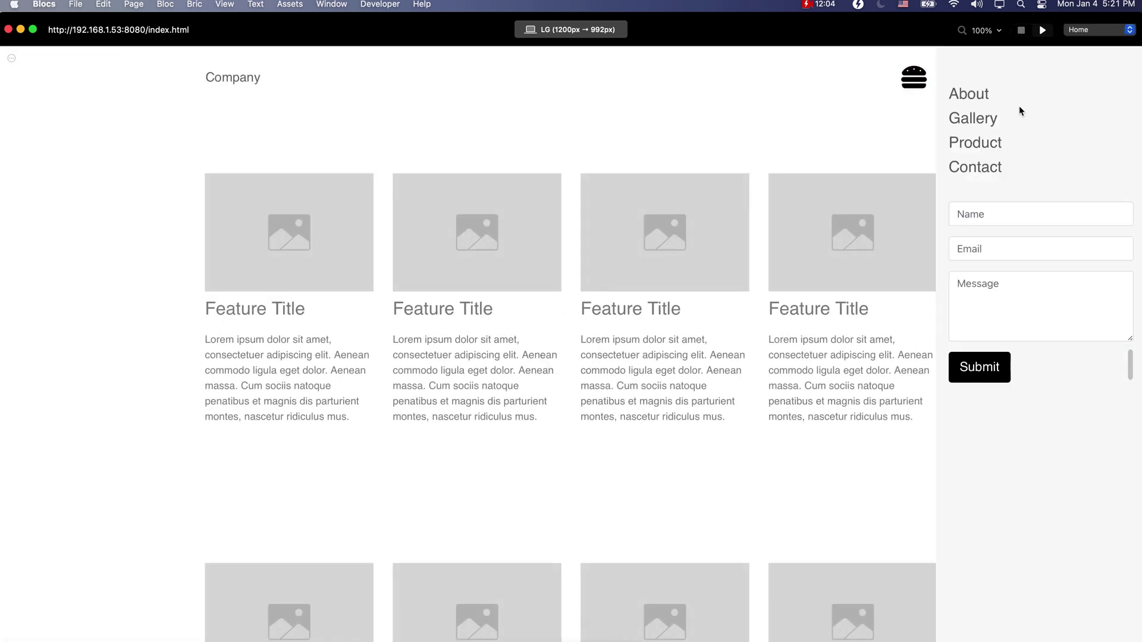
pyautogui.click(916, 78)
pyautogui.click(919, 76)
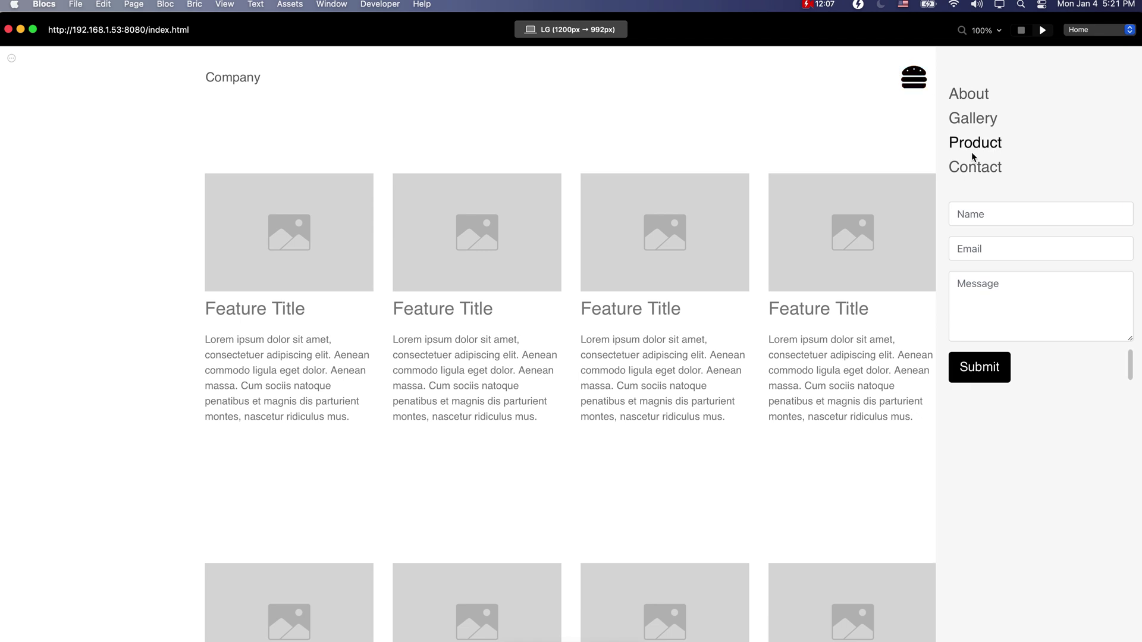
pyautogui.click(915, 76)
pyautogui.click(1021, 30)
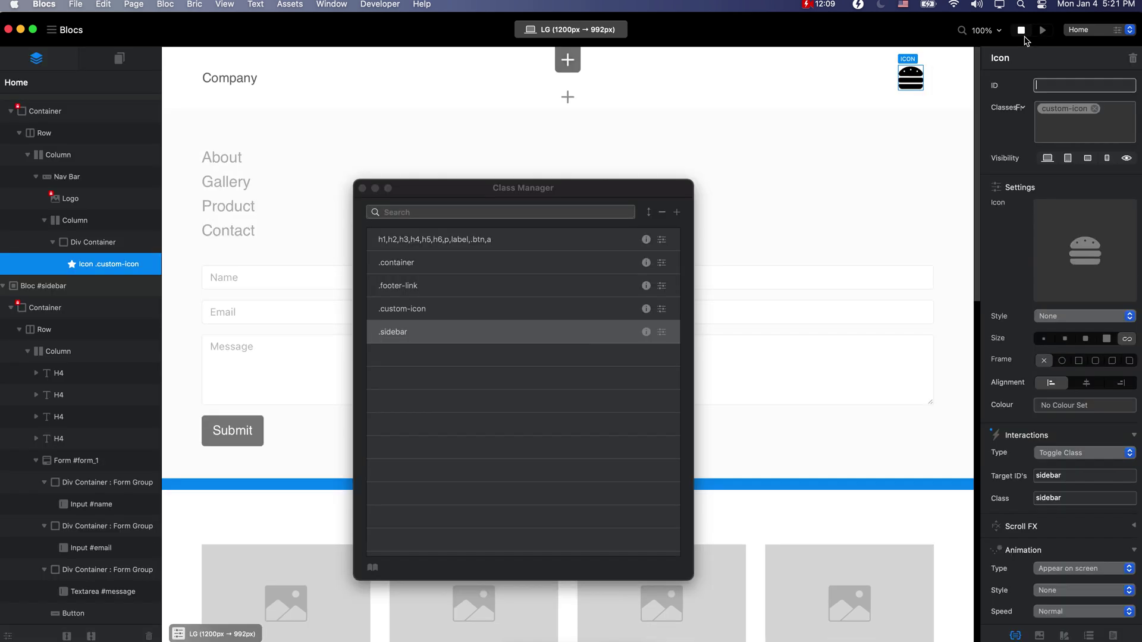
pyautogui.click(363, 188)
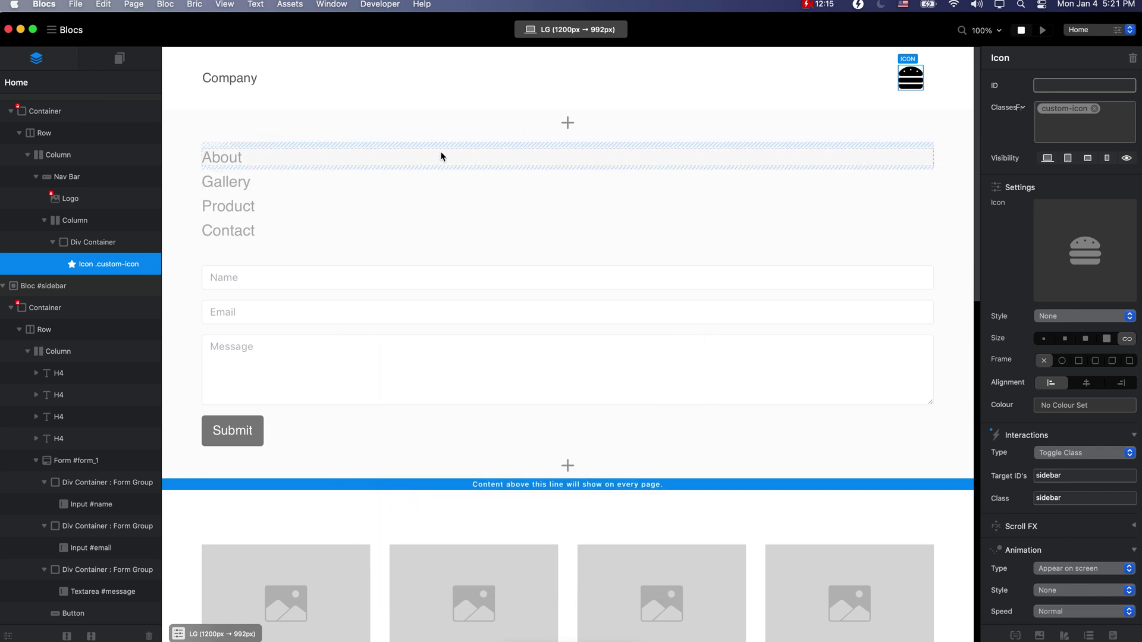
# Add an Icon bric above the About heading in the sidebar bloc
pyautogui.click(441, 157)
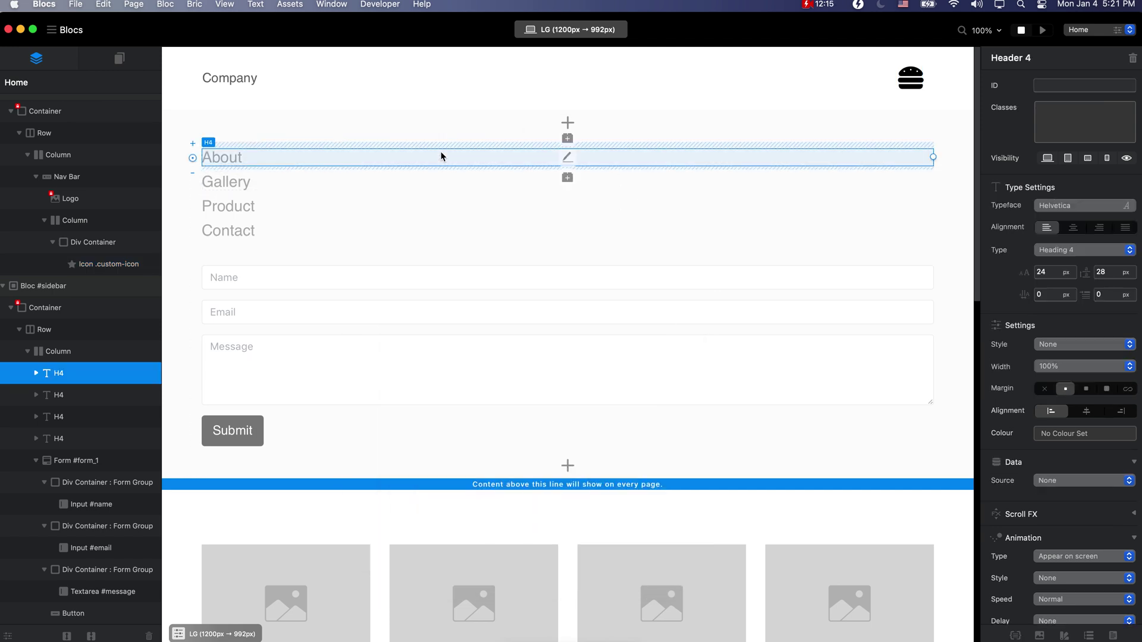
pyautogui.click(568, 139)
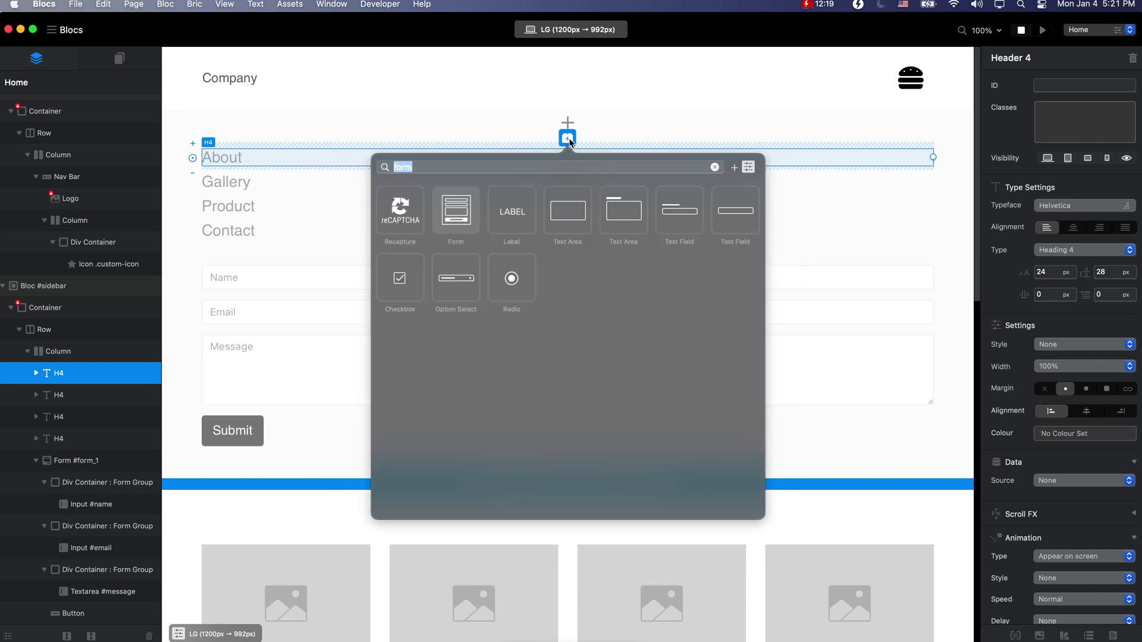
pyautogui.write('icon')
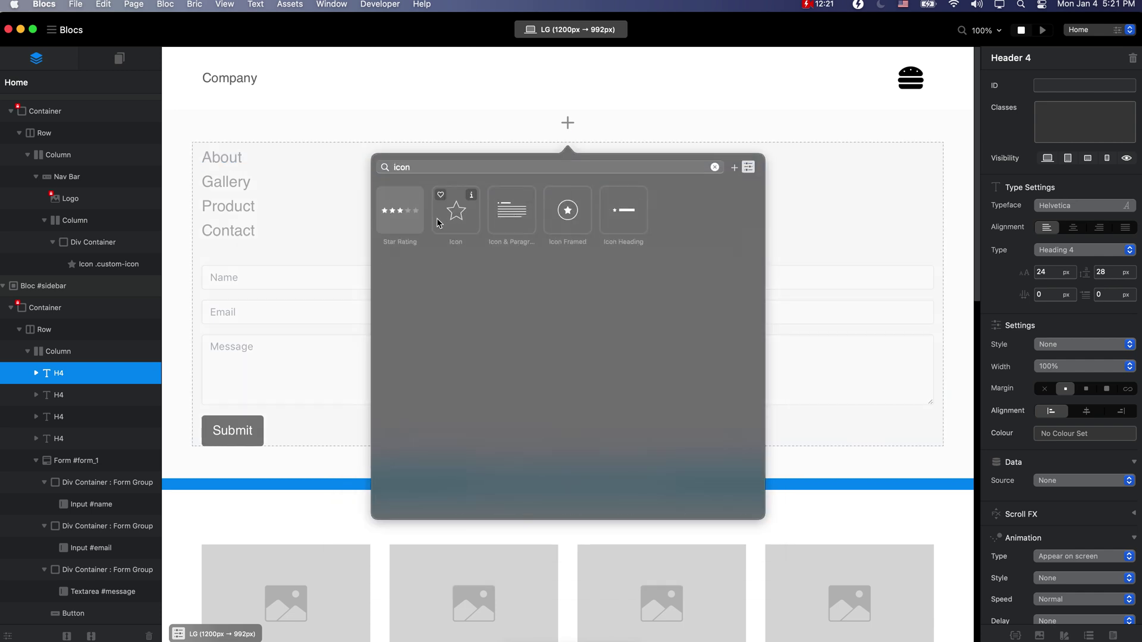
pyautogui.click(463, 219)
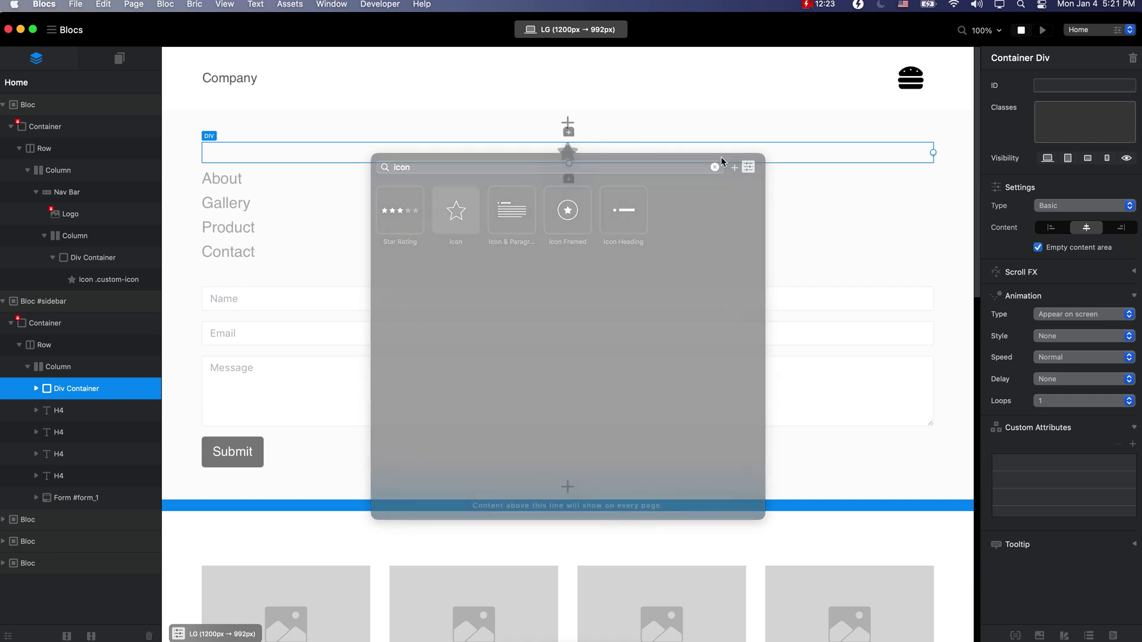
# Left-align the content of the new icon's div container in the XS breakpoint, then return to the LG breakpoint
pyautogui.click(571, 29)
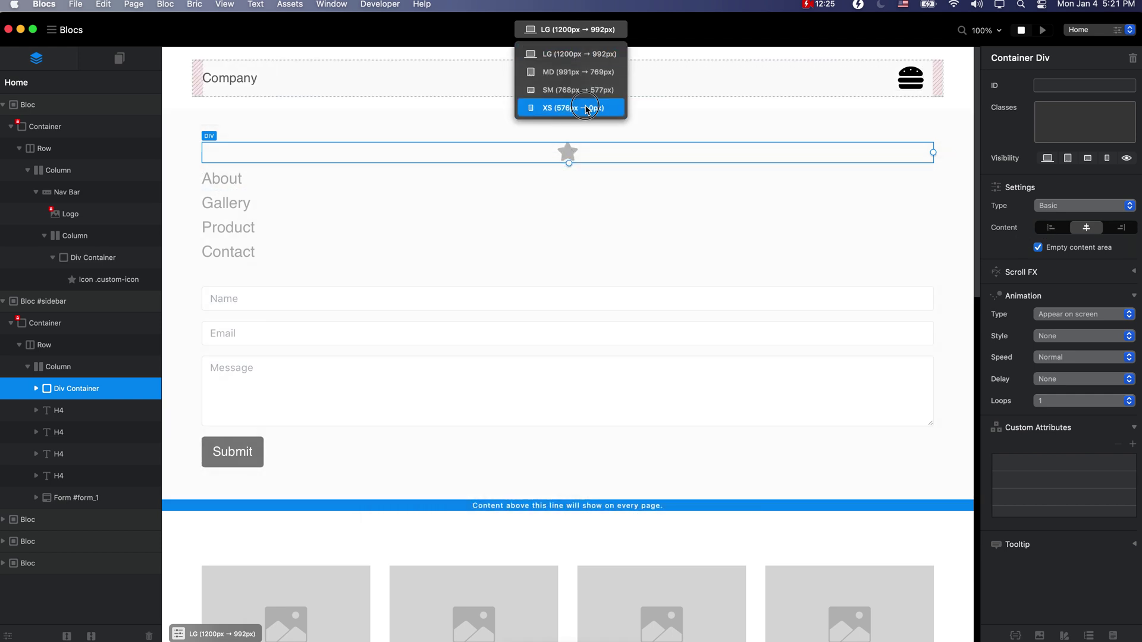
pyautogui.click(589, 108)
pyautogui.click(1051, 227)
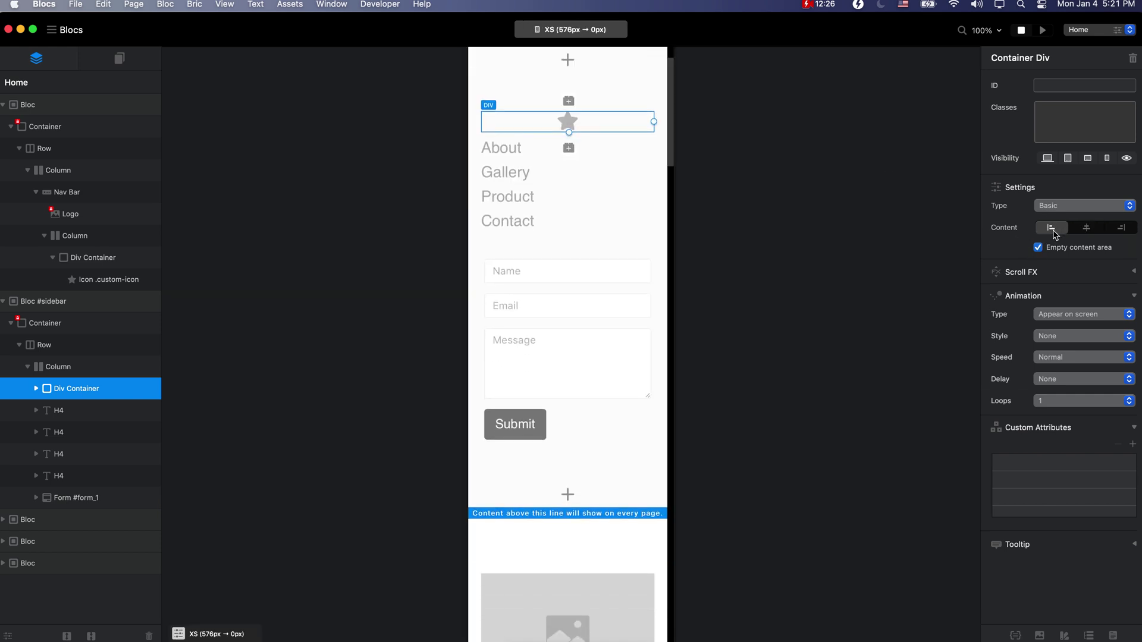
pyautogui.click(576, 31)
pyautogui.click(571, 54)
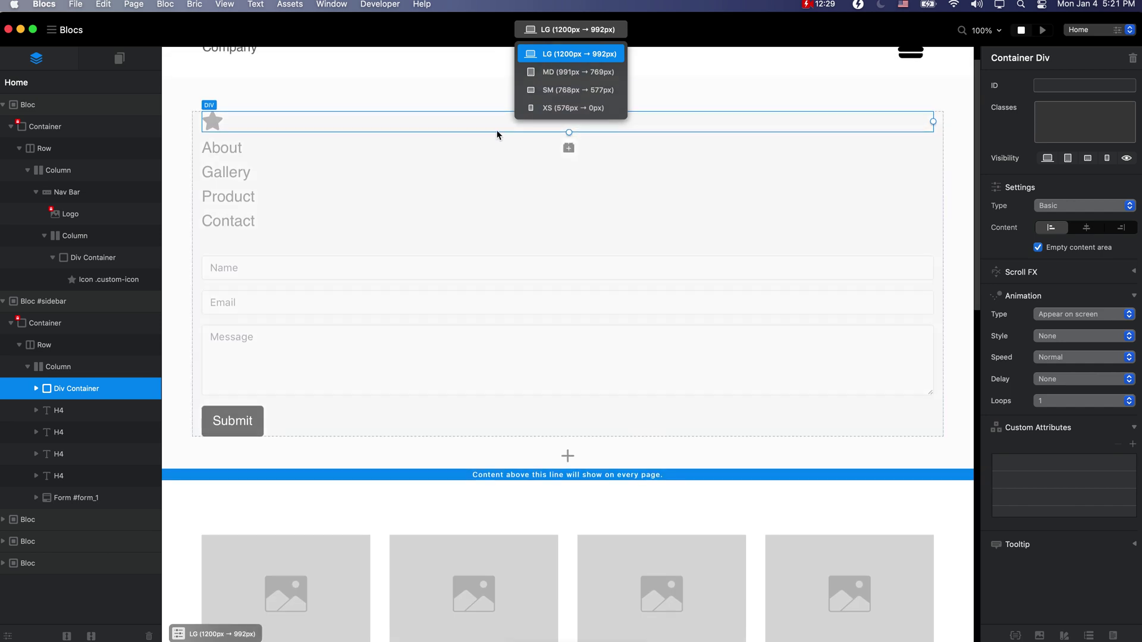
# Add a little space below the icon's div container to separate it from the About heading
pyautogui.moveTo(559, 137)
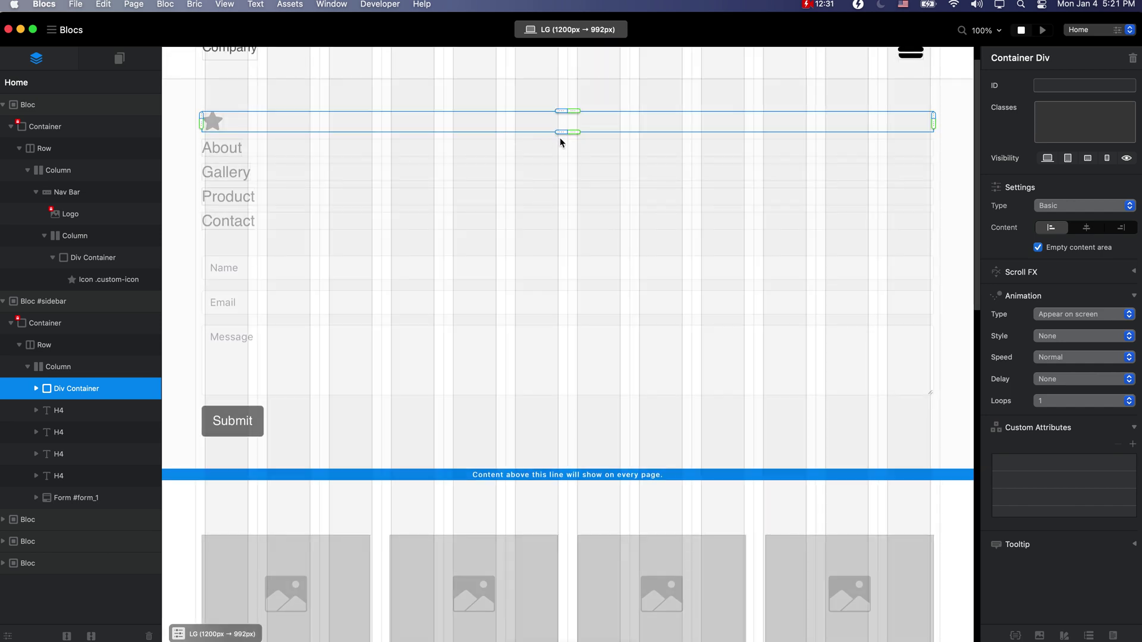
pyautogui.moveTo(576, 132)
pyautogui.mouseDown()
pyautogui.moveTo(576, 145)
pyautogui.moveTo(577, 132)
pyautogui.mouseUp()
pyautogui.moveTo(577, 137); pyautogui.dragTo(569, 142)
# Try the hammer for the sidebar's star icon and search the Font Awesome 5 icons for "x" and "close"
pyautogui.click(214, 123)
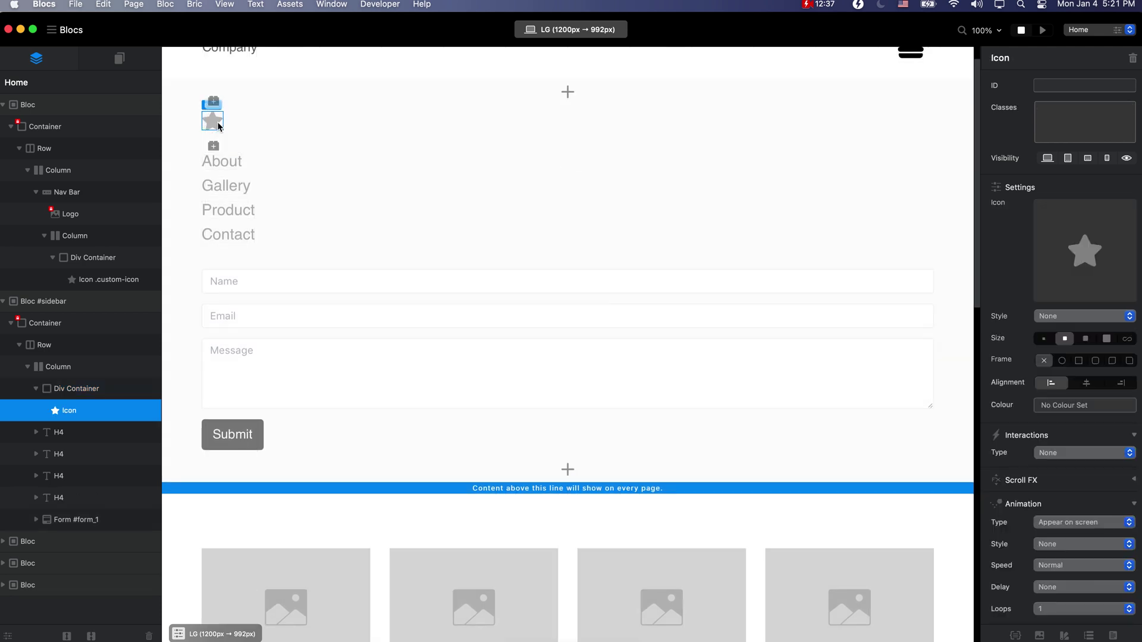
pyautogui.doubleClick(214, 122)
pyautogui.click(475, 213)
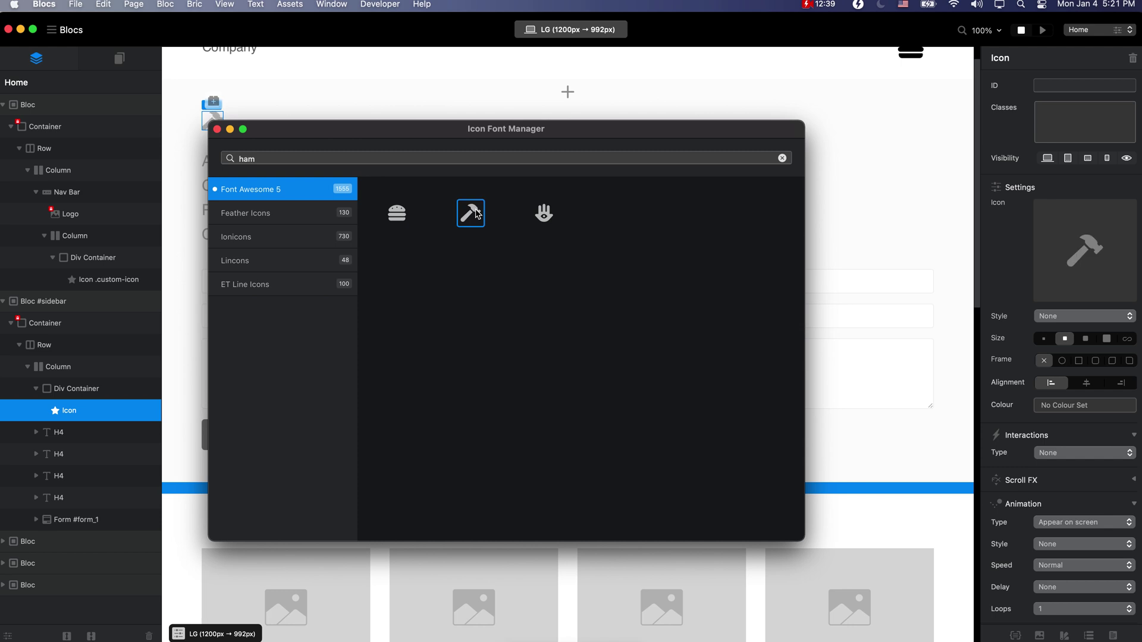
pyautogui.click(461, 159)
pyautogui.write('x')
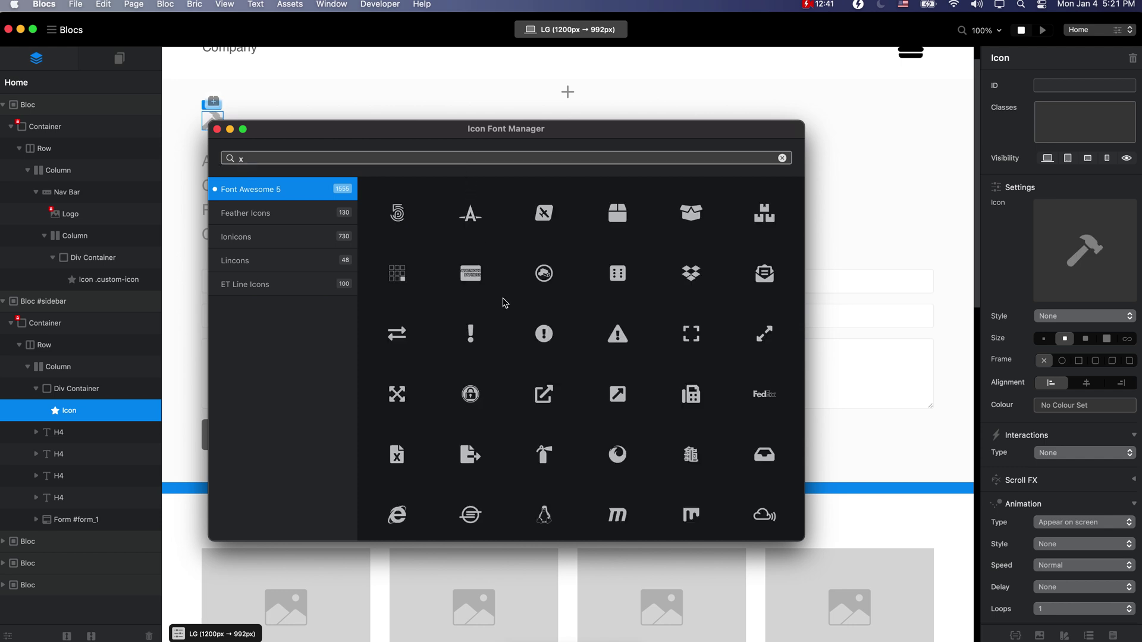
pyautogui.press('BackSpace')
pyautogui.write('close')
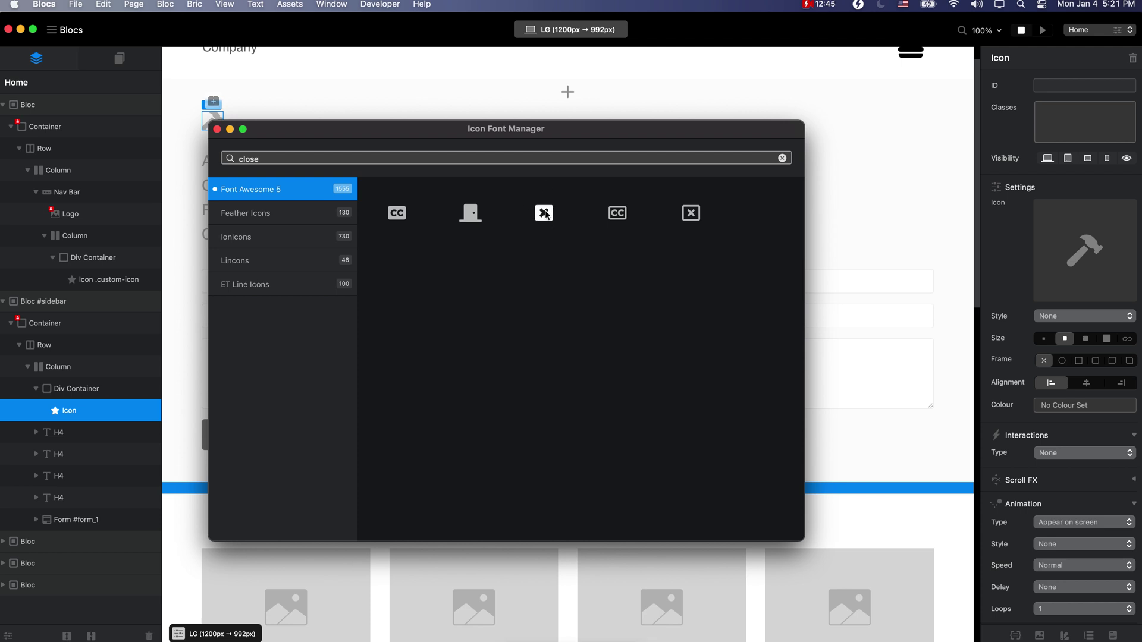
# Clear the icon search and set the sidebar icon to the Font Awesome 5 hand
pyautogui.doubleClick(471, 159)
pyautogui.press('BackSpace')
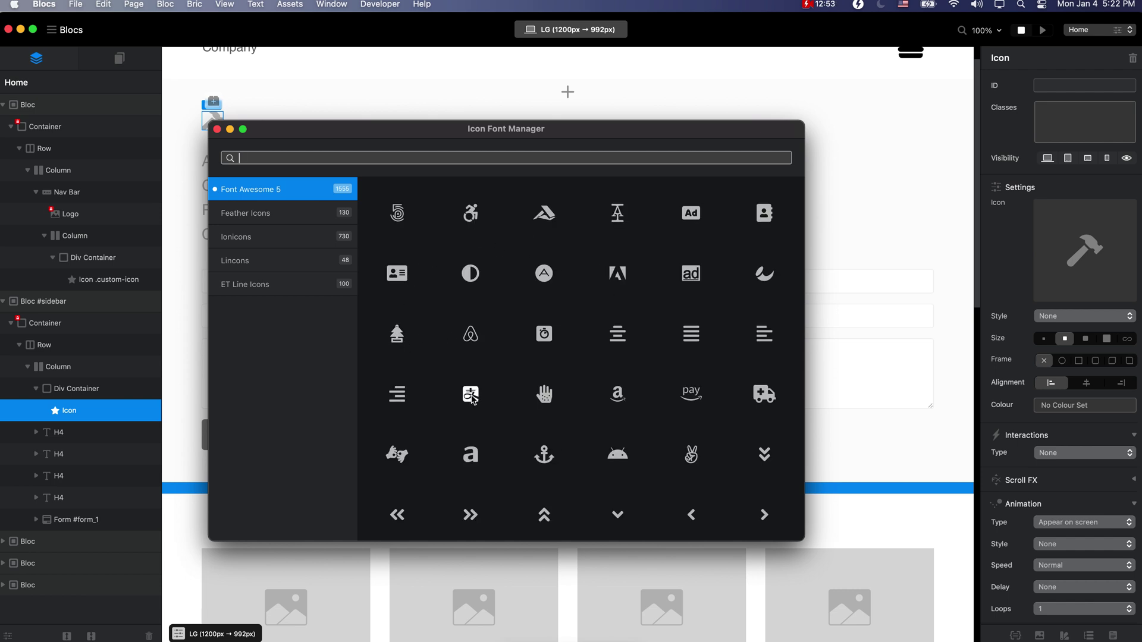
pyautogui.click(546, 396)
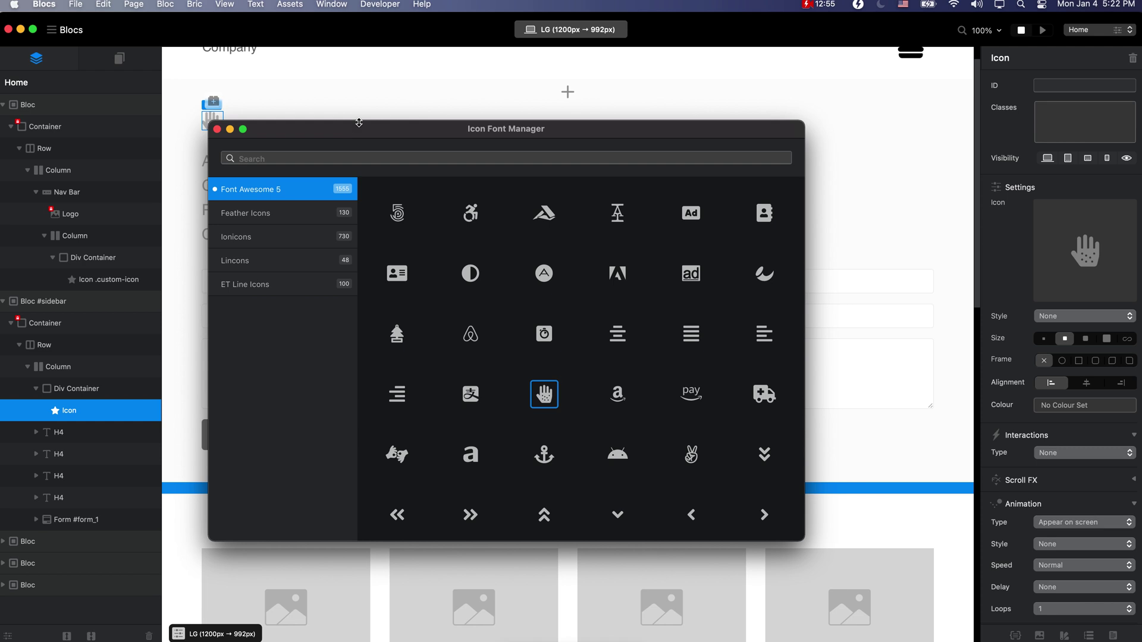
pyautogui.moveTo(359, 123); pyautogui.dragTo(410, 189)
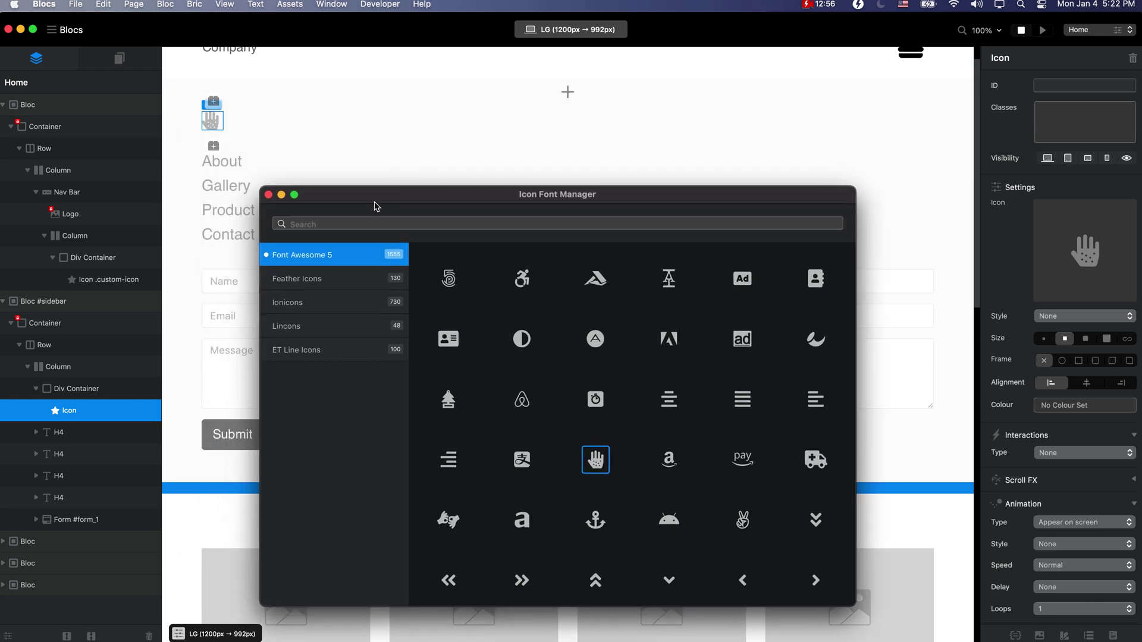
pyautogui.click(269, 195)
# Check the hamburger icon's settings, then set the hand icon's colour to black (#000000)
pyautogui.scroll(1, 559, 181)
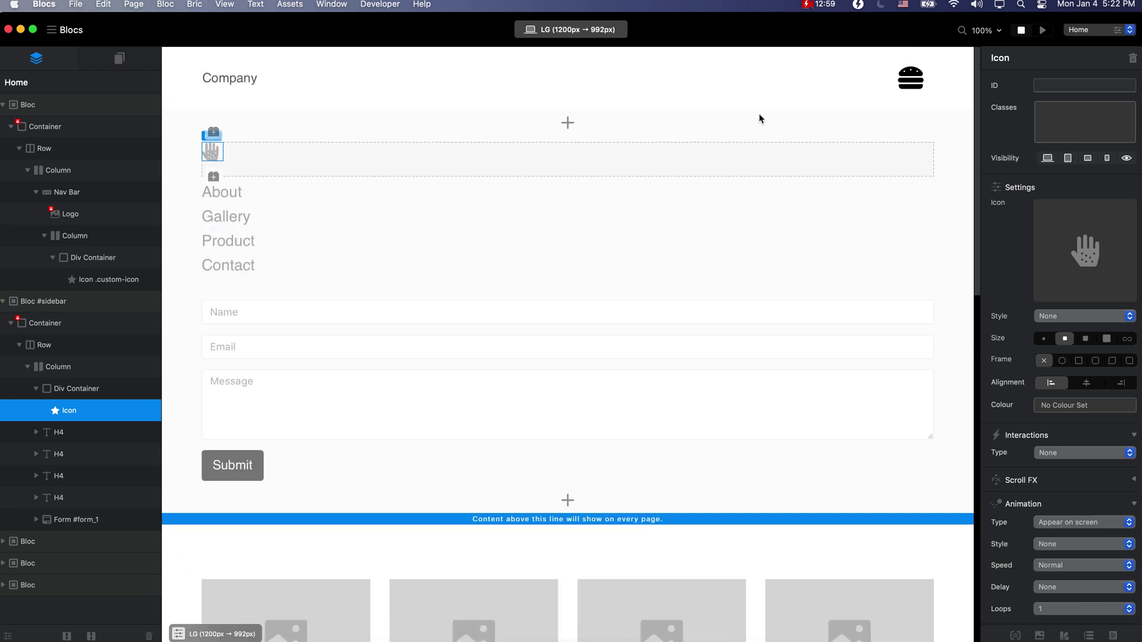
pyautogui.click(911, 81)
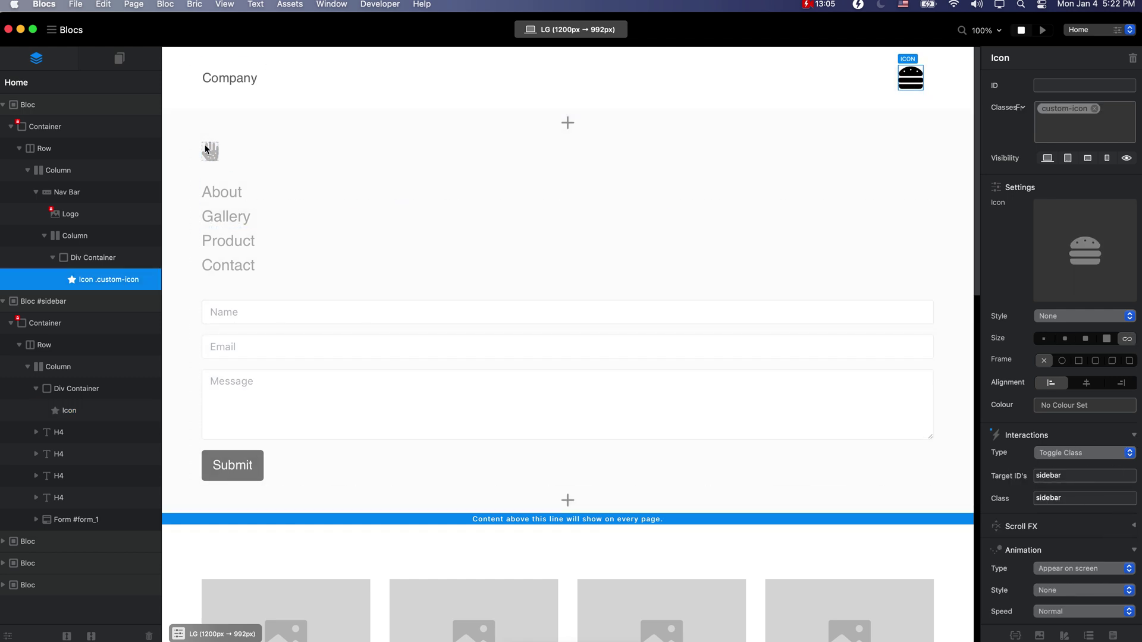
pyautogui.click(208, 150)
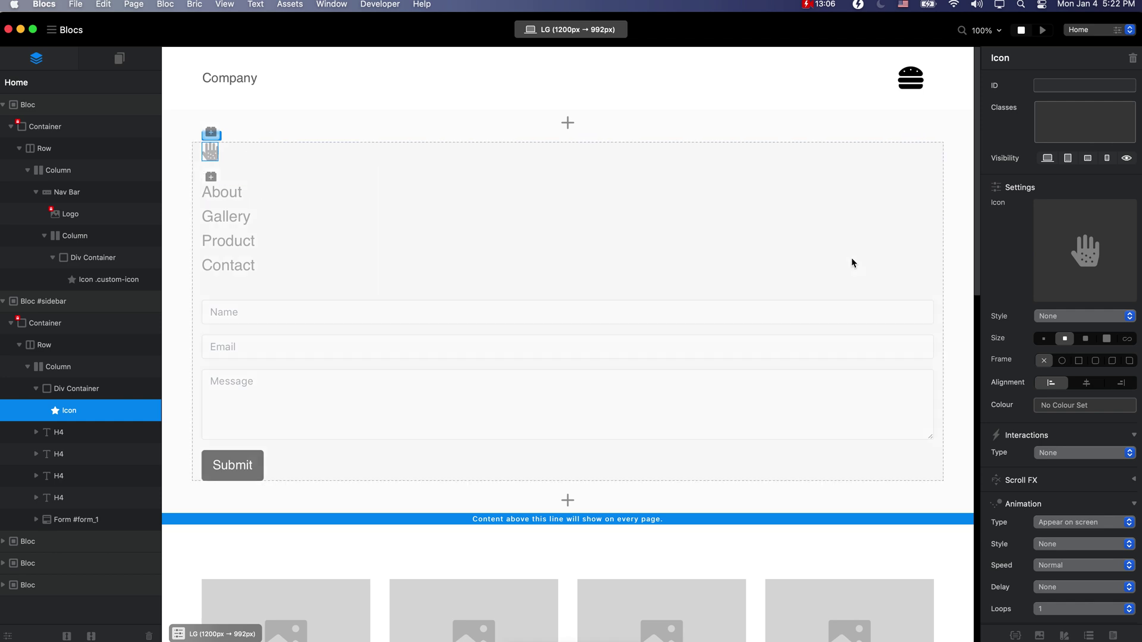
pyautogui.click(1106, 406)
pyautogui.click(777, 563)
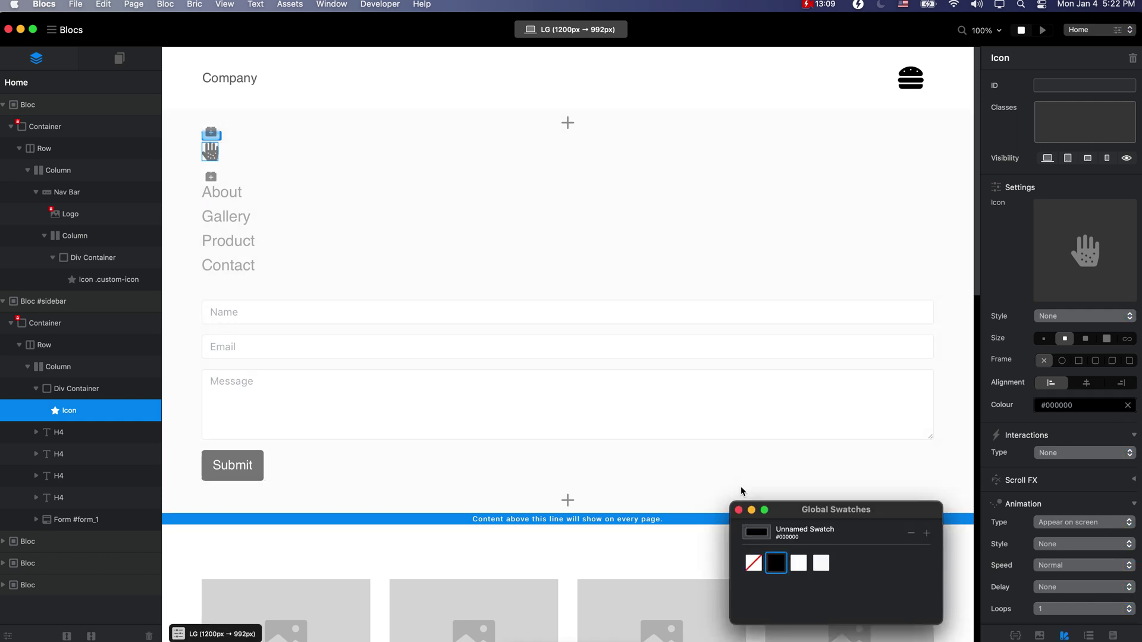
pyautogui.click(738, 511)
# Give the hand icon a Toggle Class interaction with target ID "sidebar" and class "sidebar"
pyautogui.click(1056, 453)
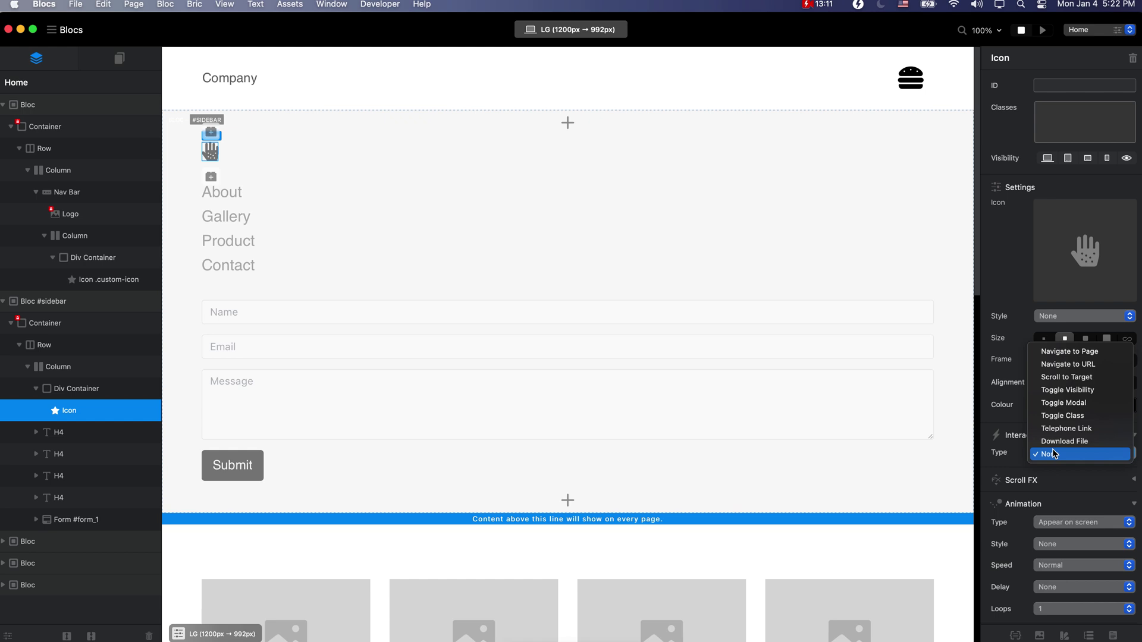
pyautogui.click(1093, 415)
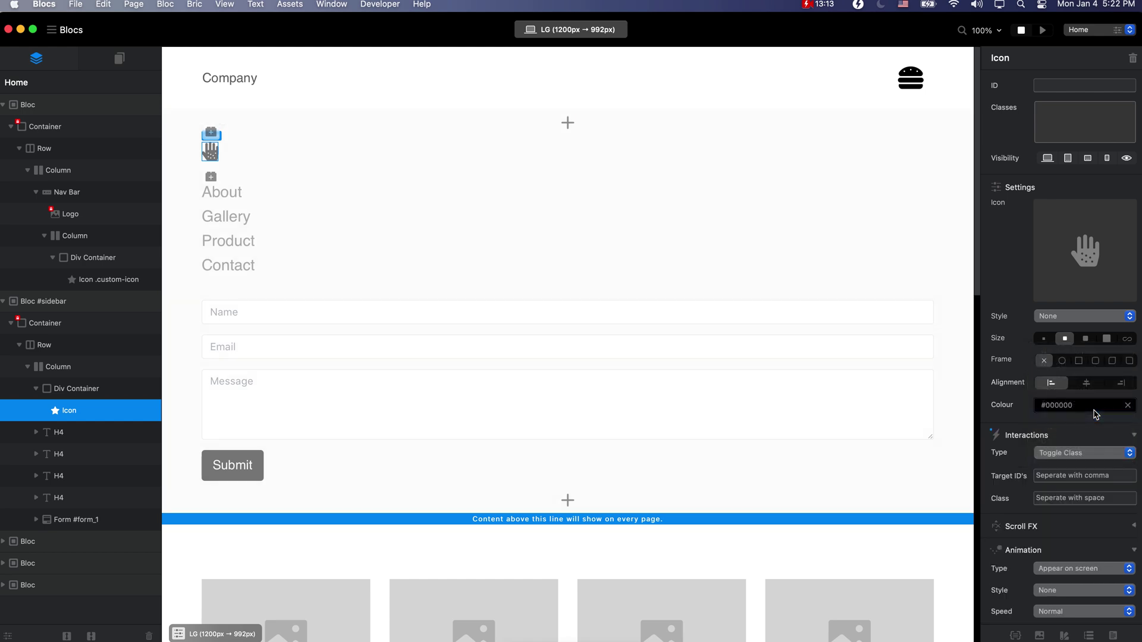
pyautogui.click(1061, 475)
pyautogui.write('sidebar')
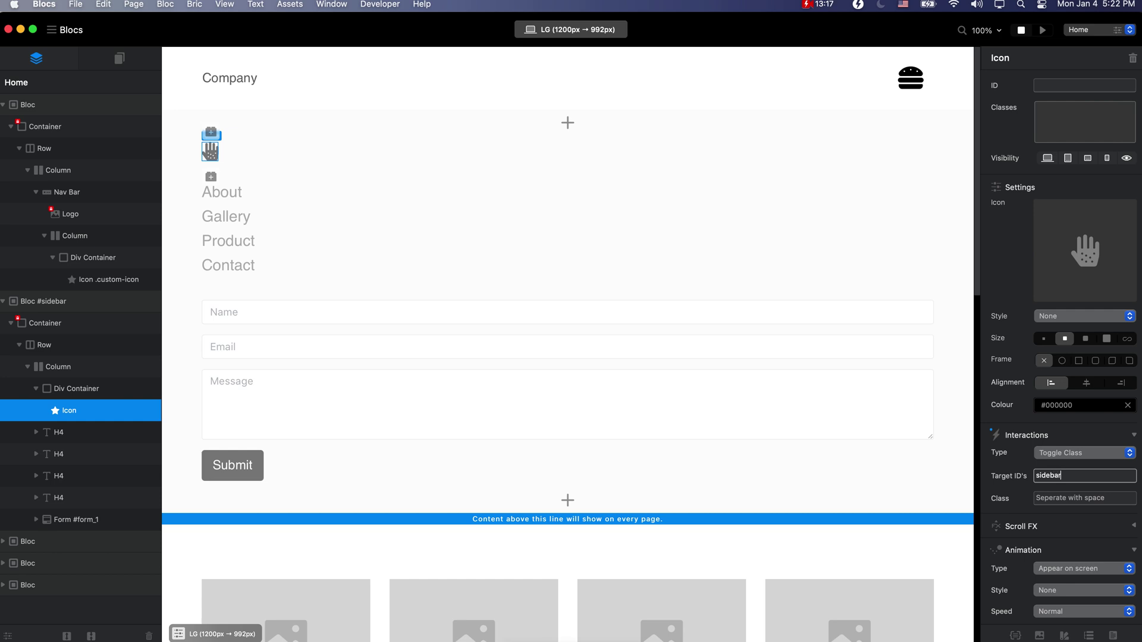
pyautogui.click(1084, 498)
pyautogui.write('sidebar')
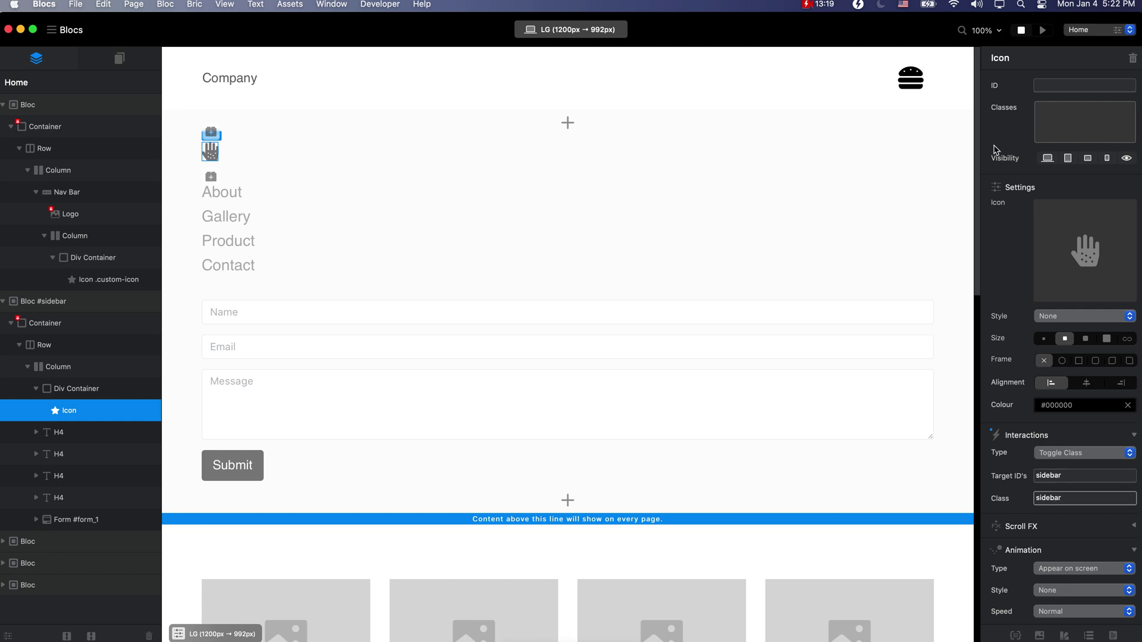
# Preview the page, open the sidebar with the hamburger icon, close it with the hand icon, and return to editing
pyautogui.click(1043, 30)
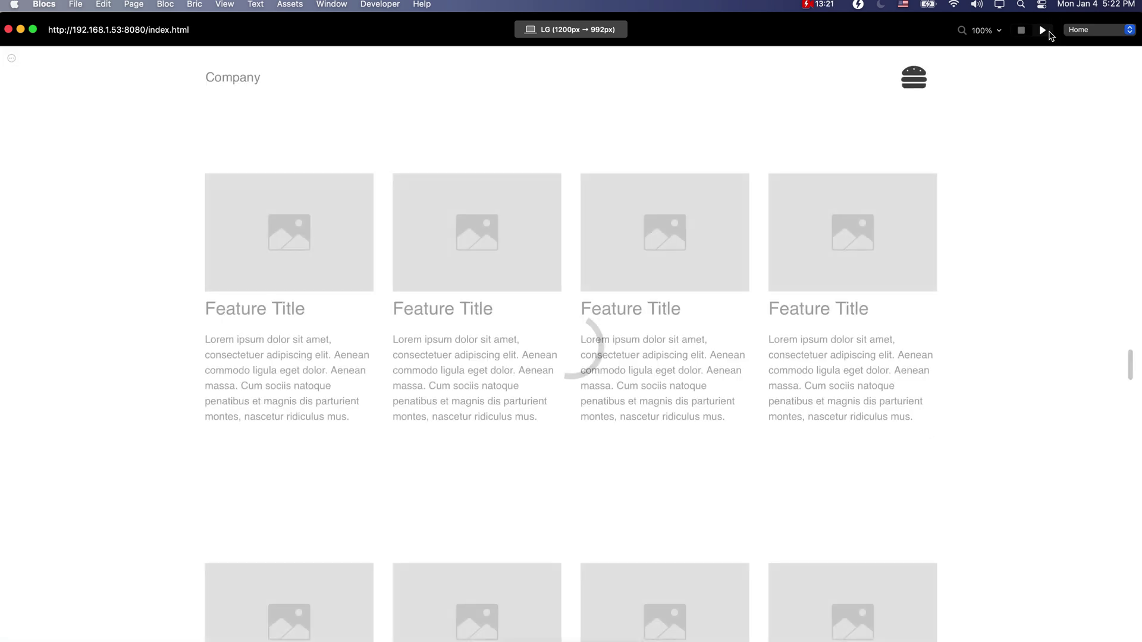
pyautogui.click(913, 81)
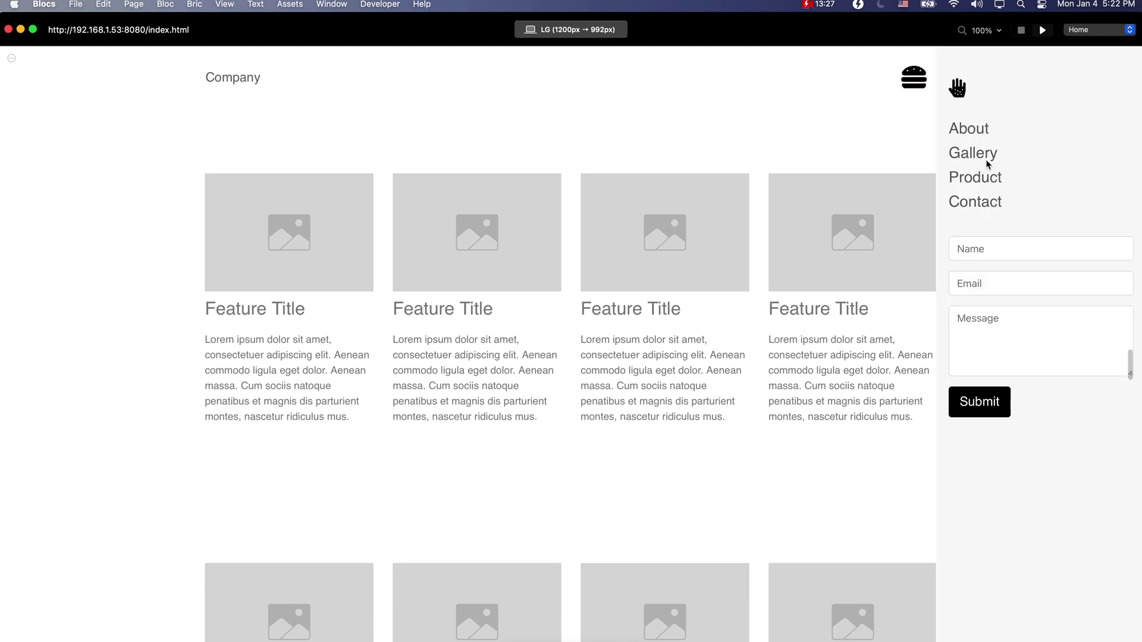
pyautogui.click(958, 88)
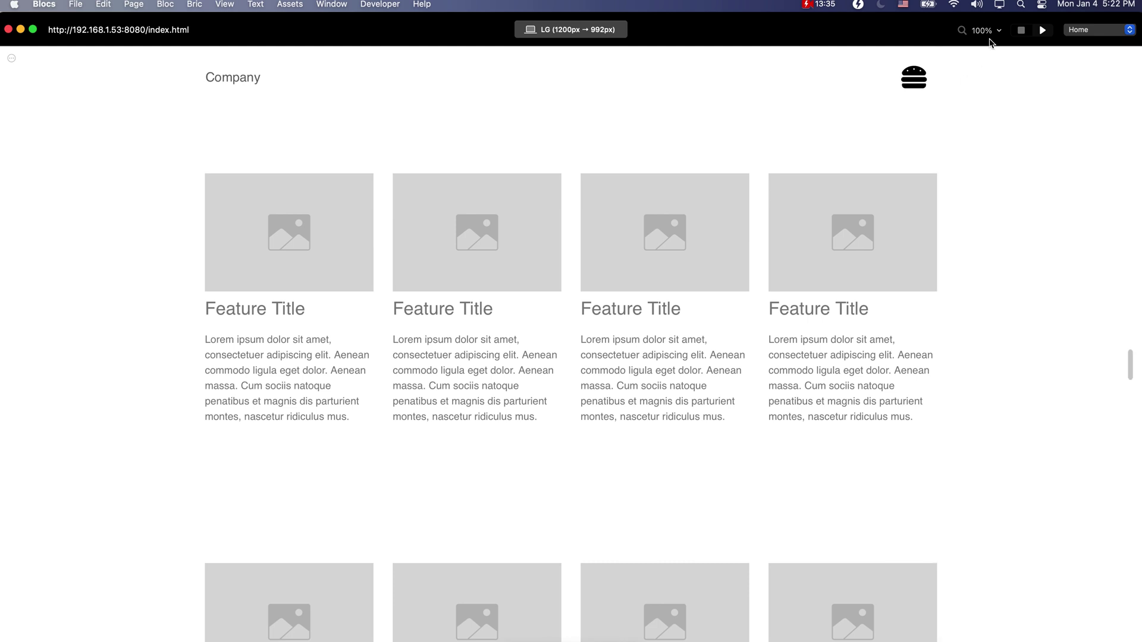
pyautogui.click(1021, 31)
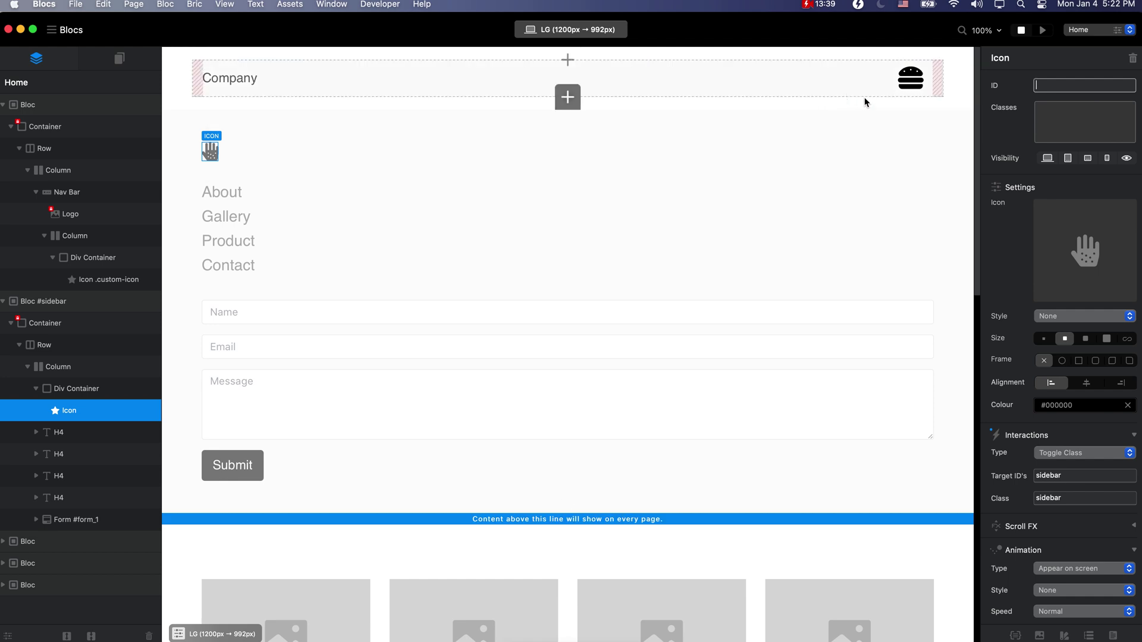
# Give the sidebar bloc an appear-on-screen Fade In animation with the leftward direction
pyautogui.click(882, 121)
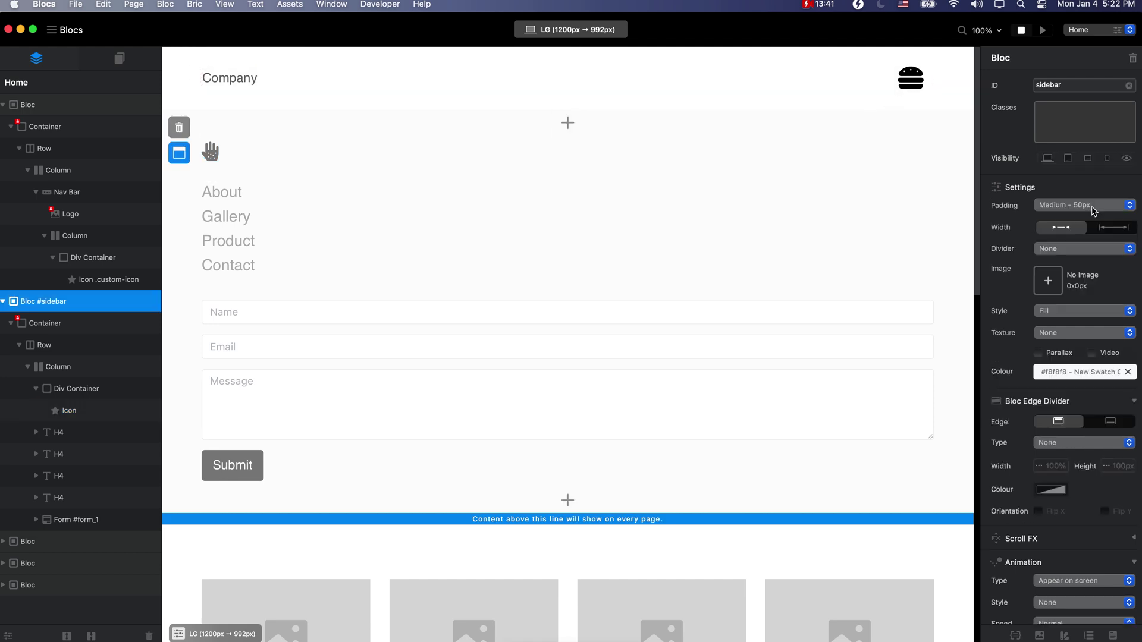
pyautogui.scroll(-5, 1116, 464)
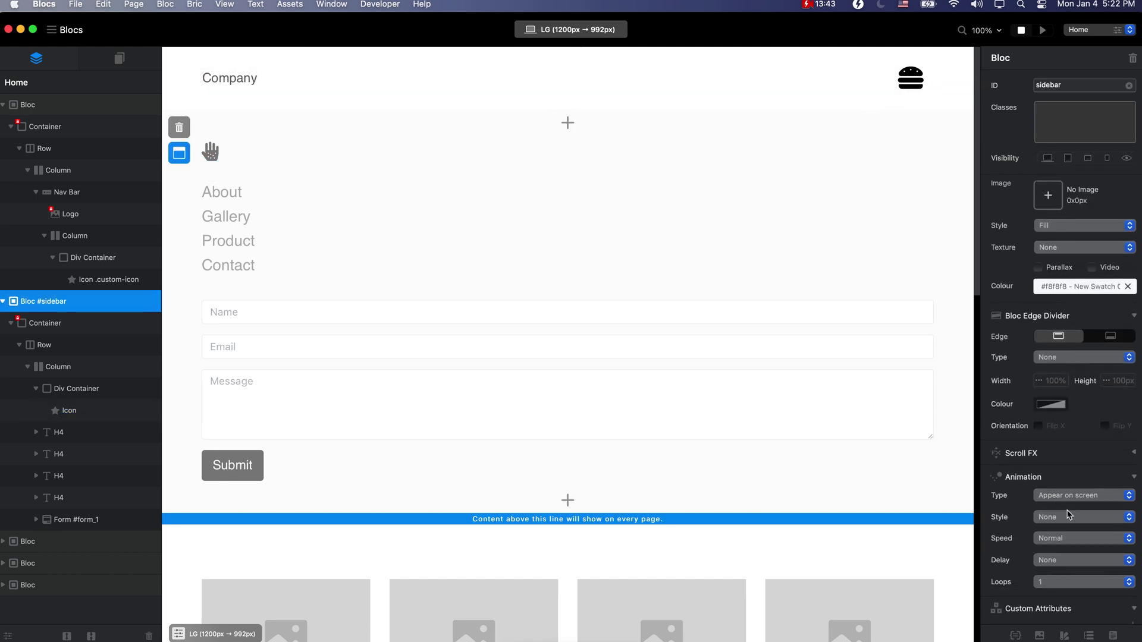
pyautogui.click(1088, 481)
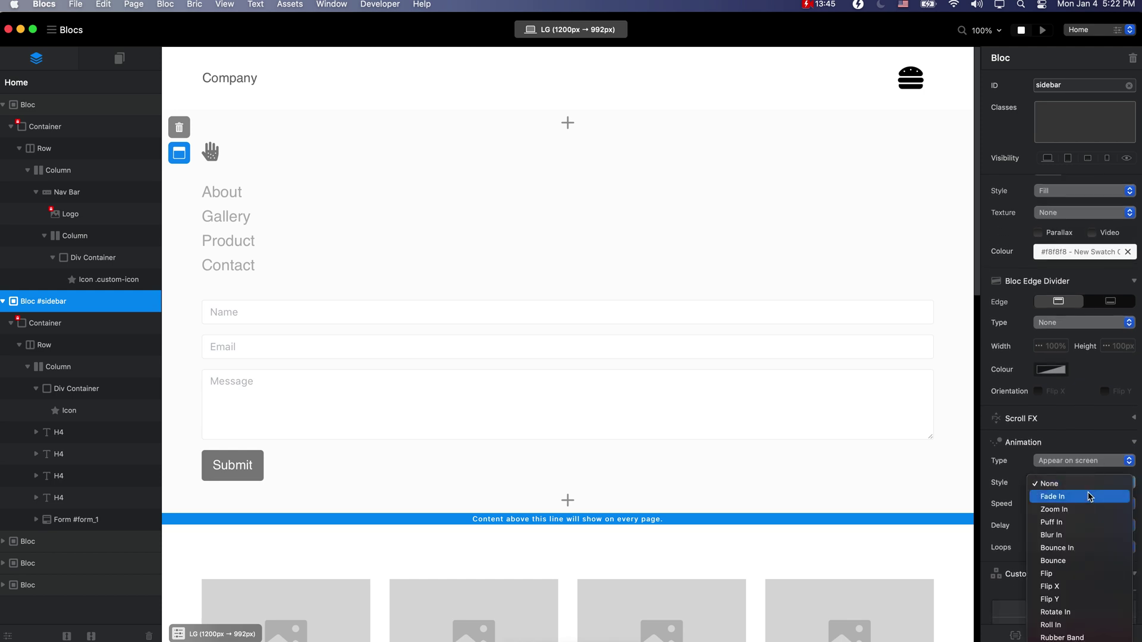
pyautogui.click(1091, 498)
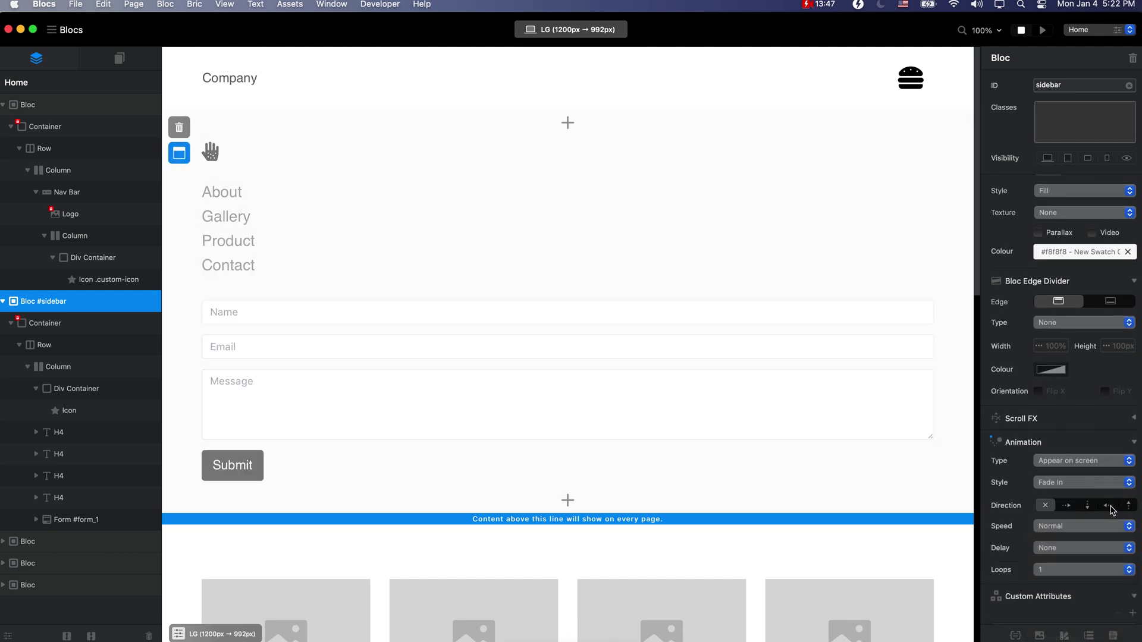
pyautogui.click(1109, 506)
# Preview the sidebar's animation, narrow the preview to mobile width, test opening and closing the sidebar, and end the preview
pyautogui.click(1041, 29)
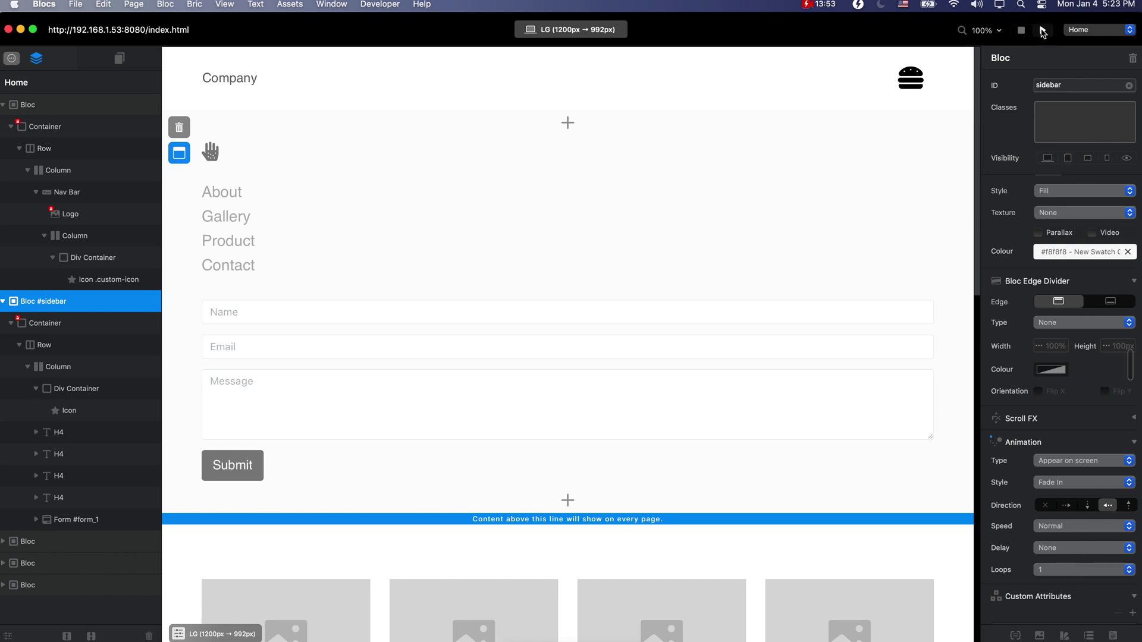
pyautogui.click(916, 78)
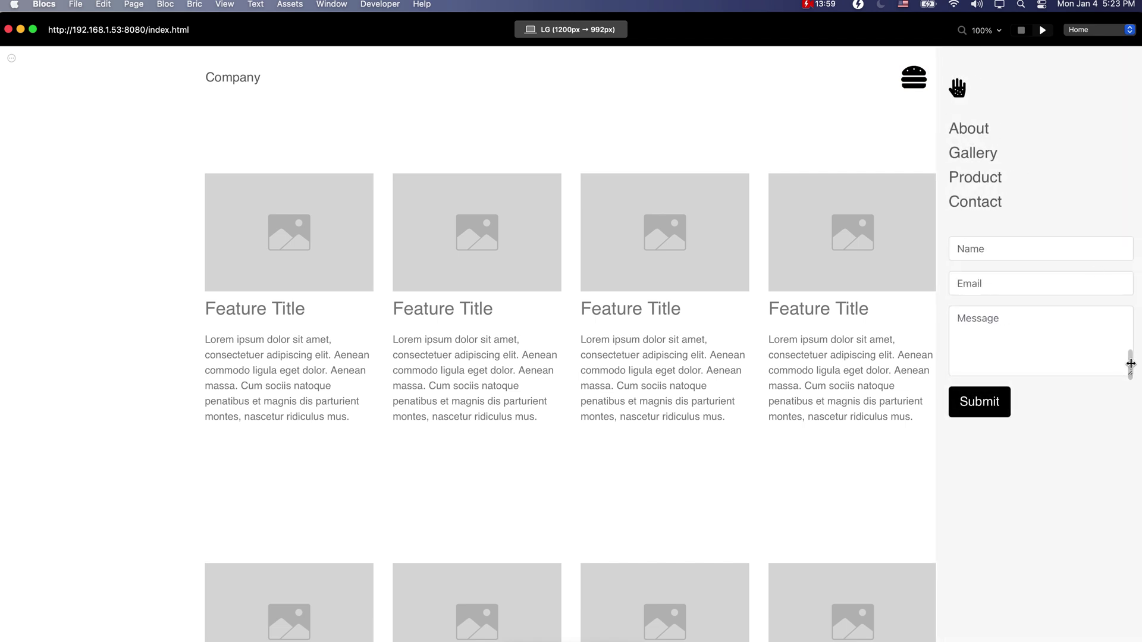
pyautogui.moveTo(1129, 365); pyautogui.dragTo(669, 365)
pyautogui.click(494, 120)
pyautogui.click(658, 78)
pyautogui.click(498, 120)
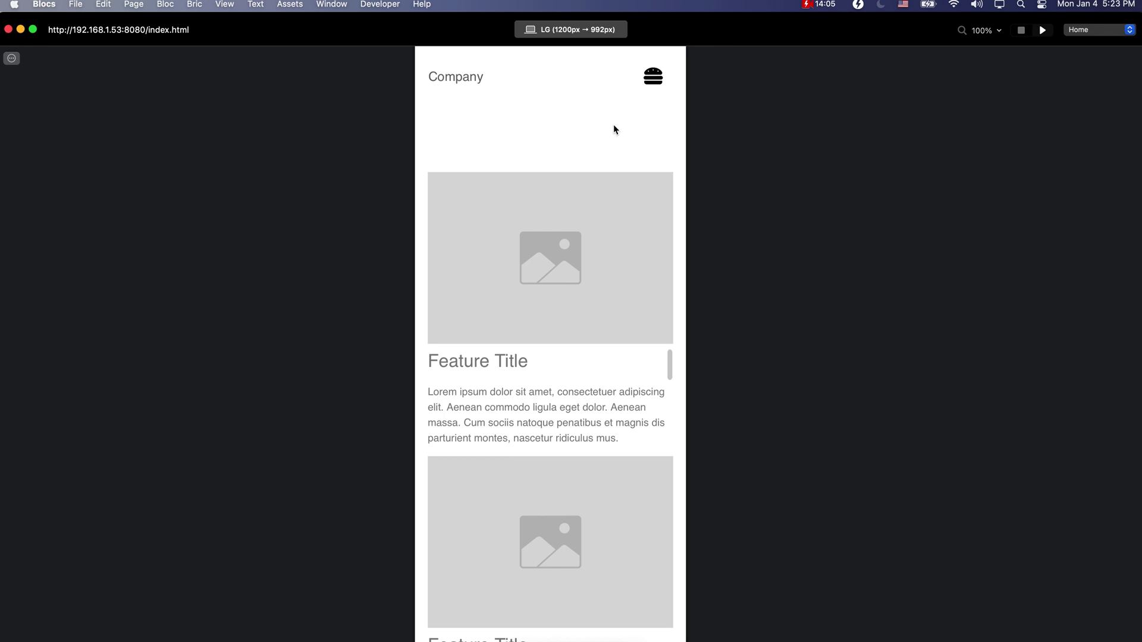
pyautogui.click(1021, 30)
# Preview the page at the XS (576px → 0px) breakpoint and test opening and closing the sidebar twice
pyautogui.click(1042, 31)
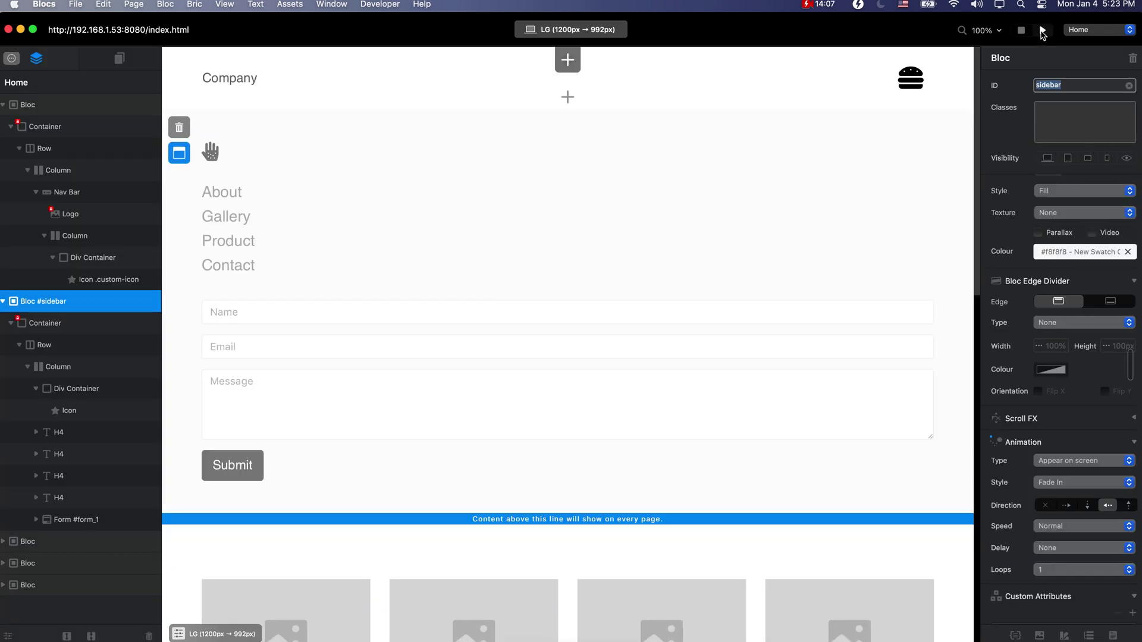
pyautogui.click(571, 29)
pyautogui.click(580, 109)
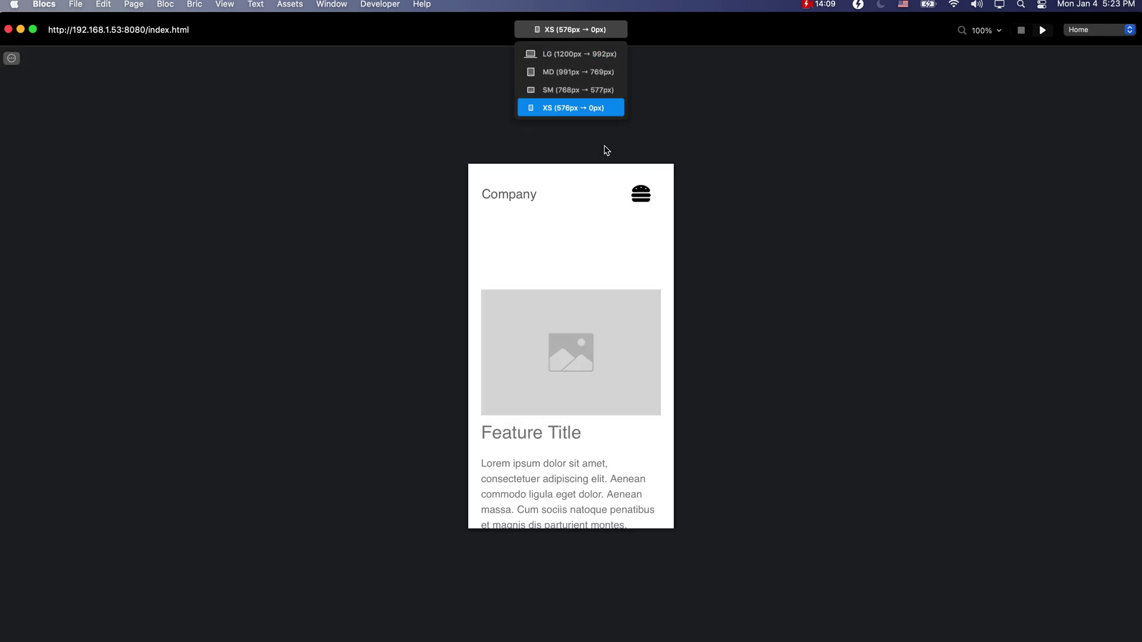
pyautogui.click(635, 195)
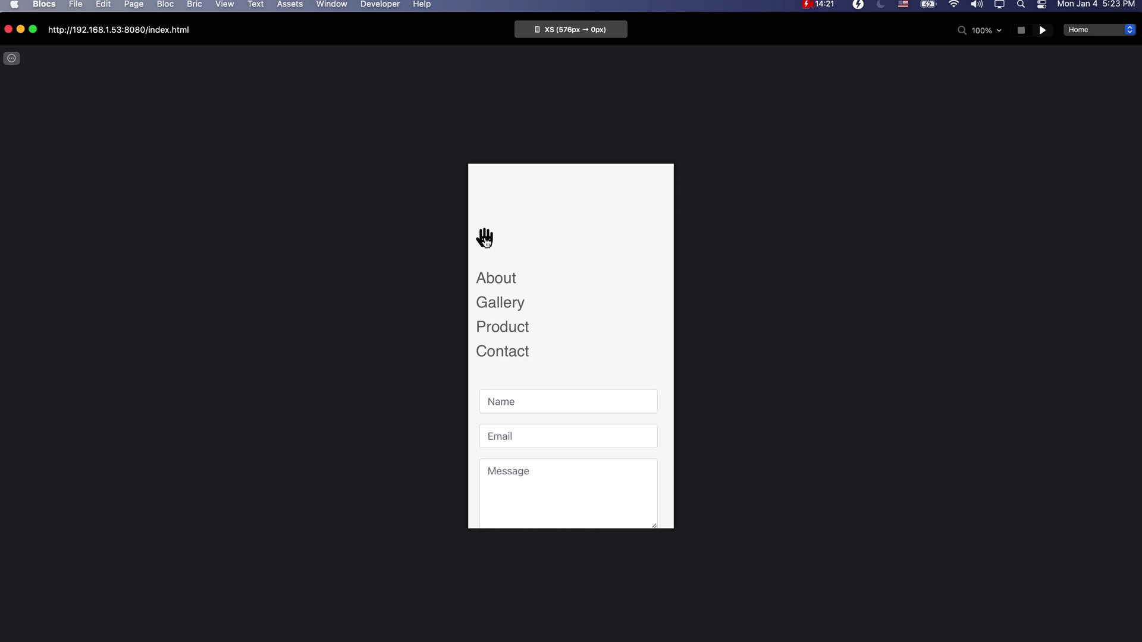
pyautogui.click(485, 239)
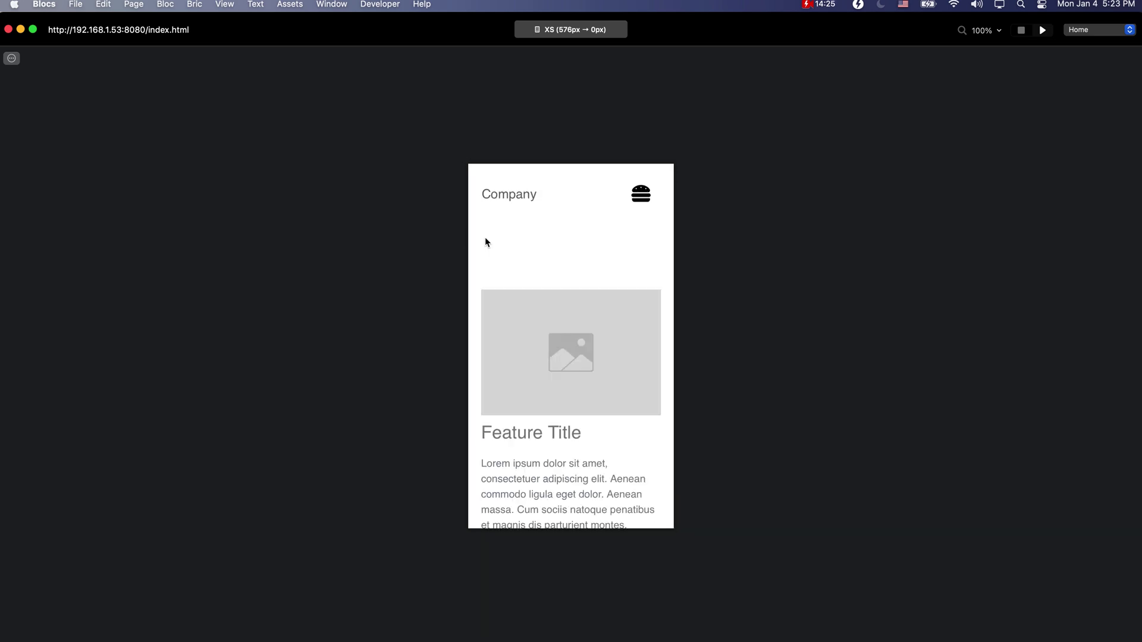
pyautogui.click(634, 194)
pyautogui.click(485, 239)
# Check the preview at the SM, MD and LG breakpoints, and return to editing
pyautogui.click(536, 37)
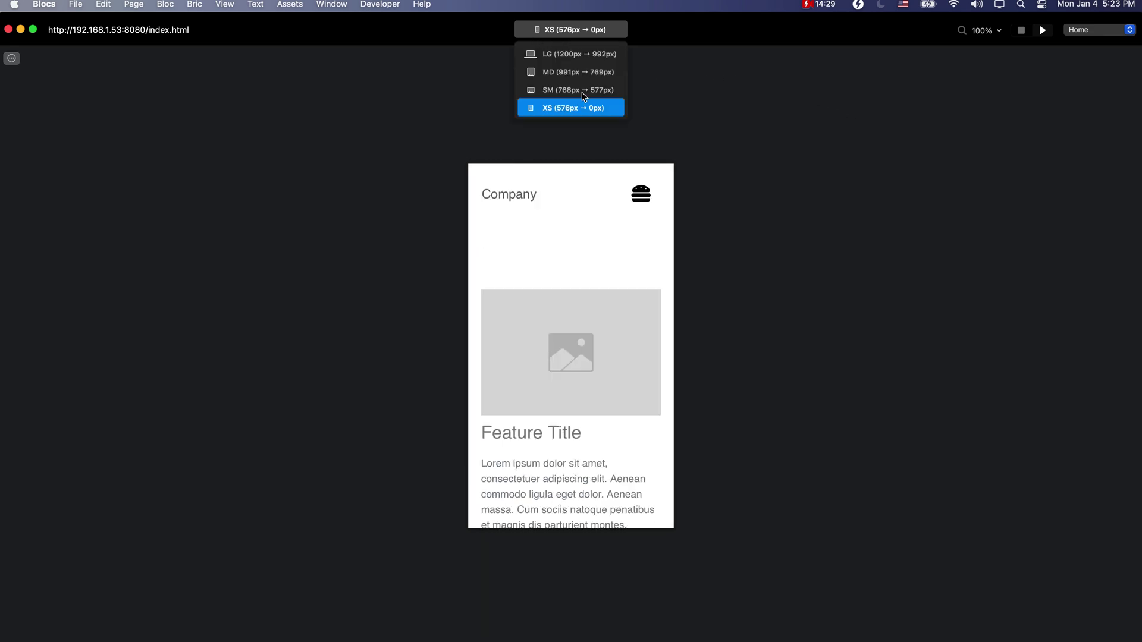
pyautogui.click(581, 90)
pyautogui.click(581, 71)
pyautogui.click(579, 53)
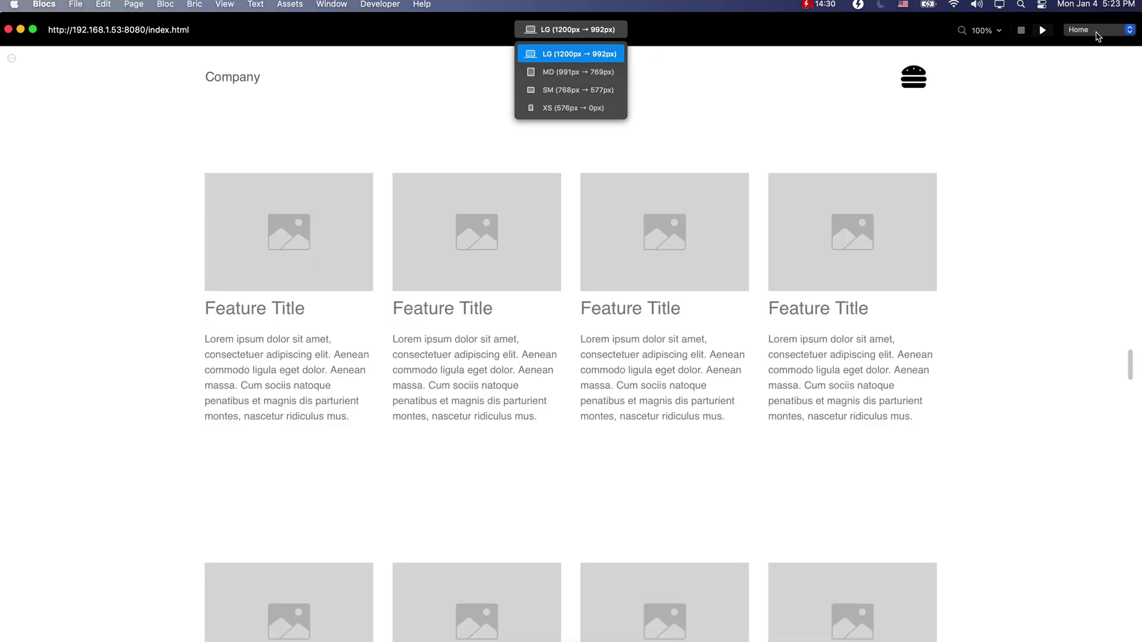
pyautogui.click(1091, 82)
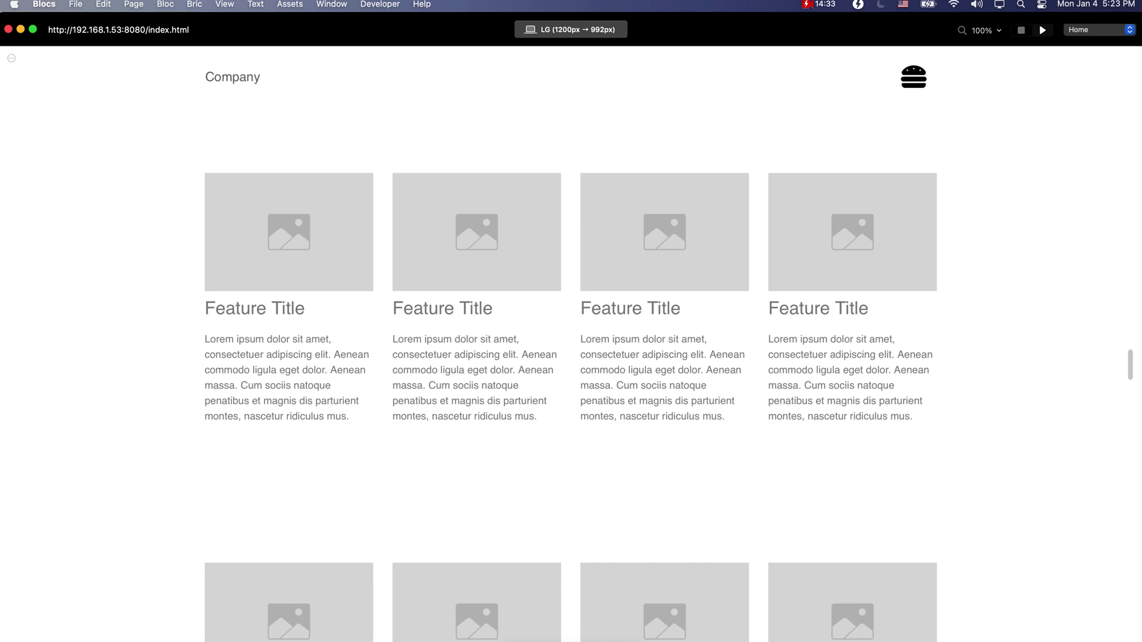
pyautogui.click(1021, 29)
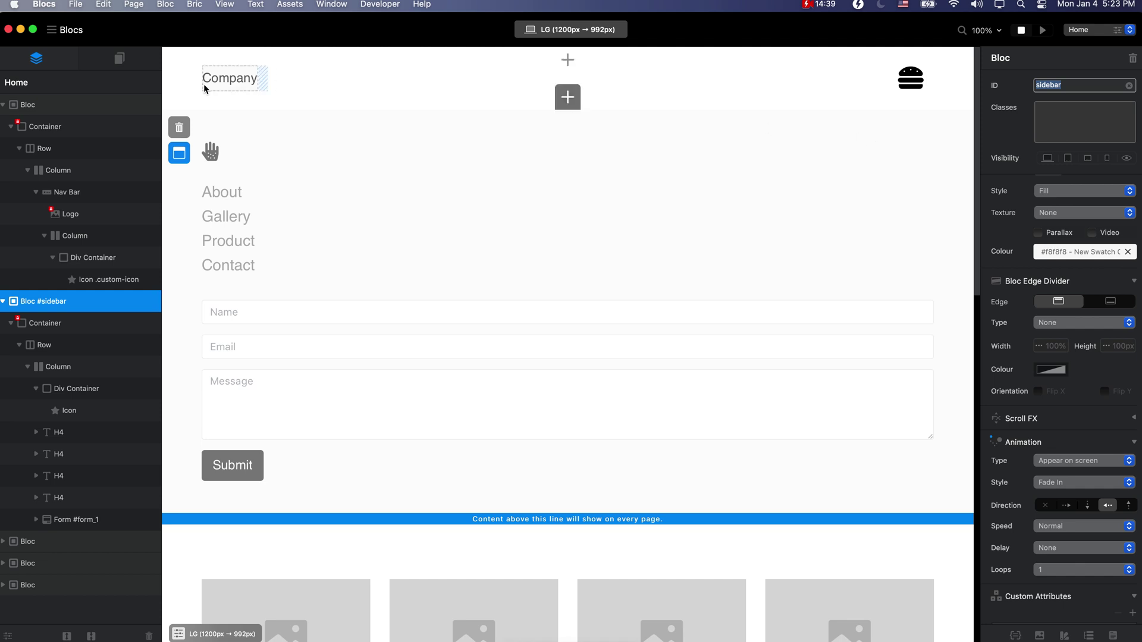
# Close the project without saving it and switch to the Construction WP folder window in Finder
pyautogui.click(7, 31)
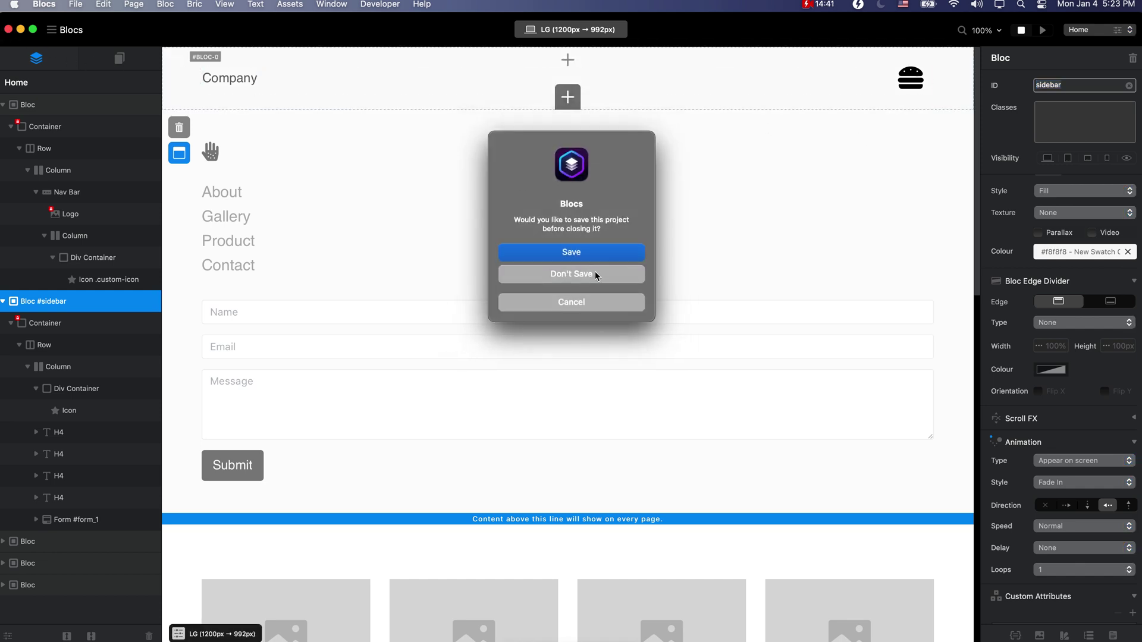
pyautogui.click(597, 275)
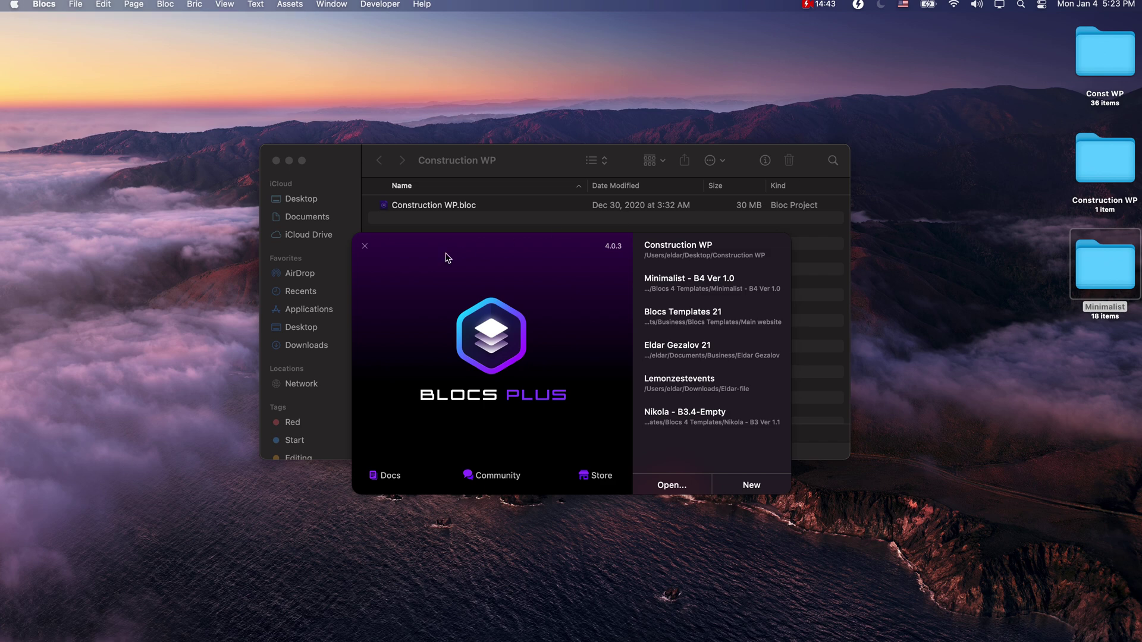
pyautogui.click(558, 159)
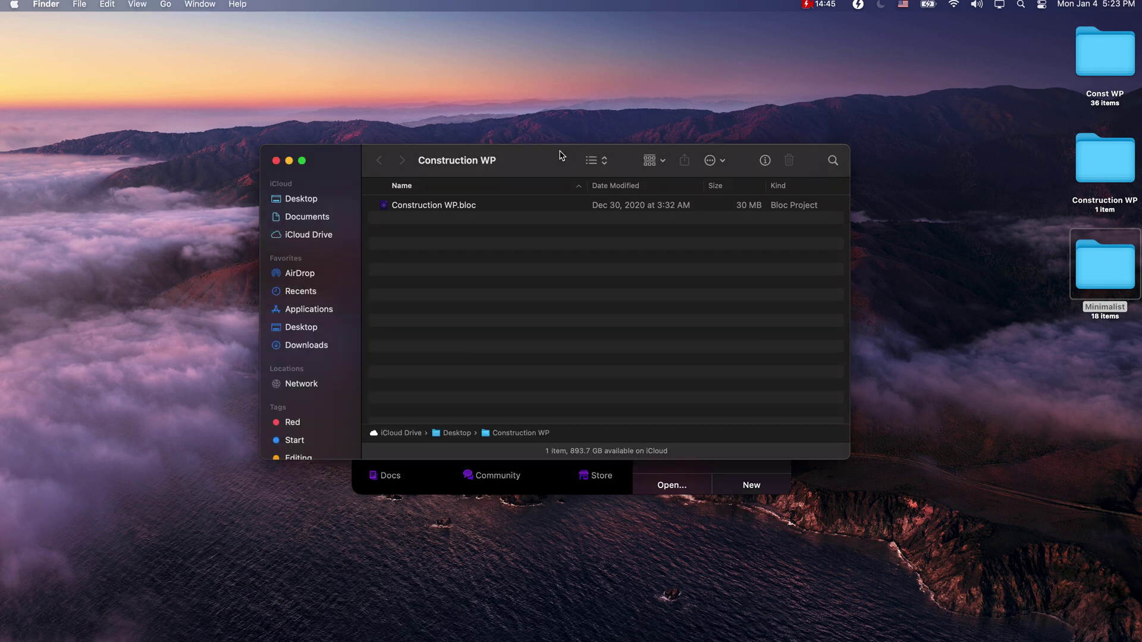